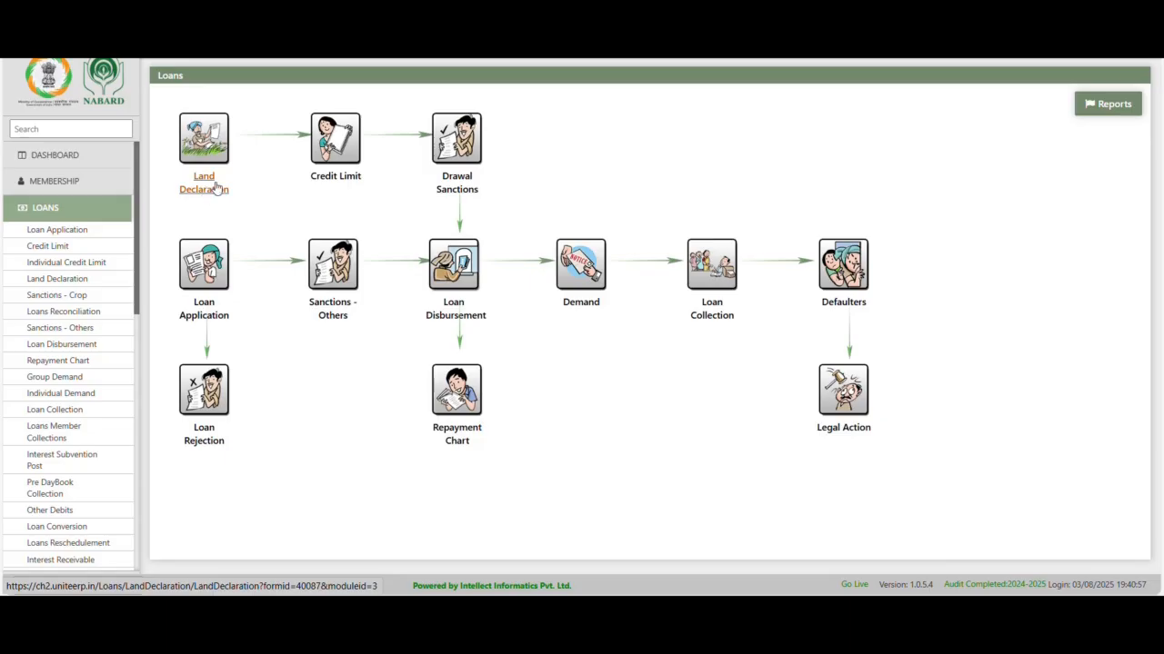
{"action": "left_click", "coordinate": [215, 187]}
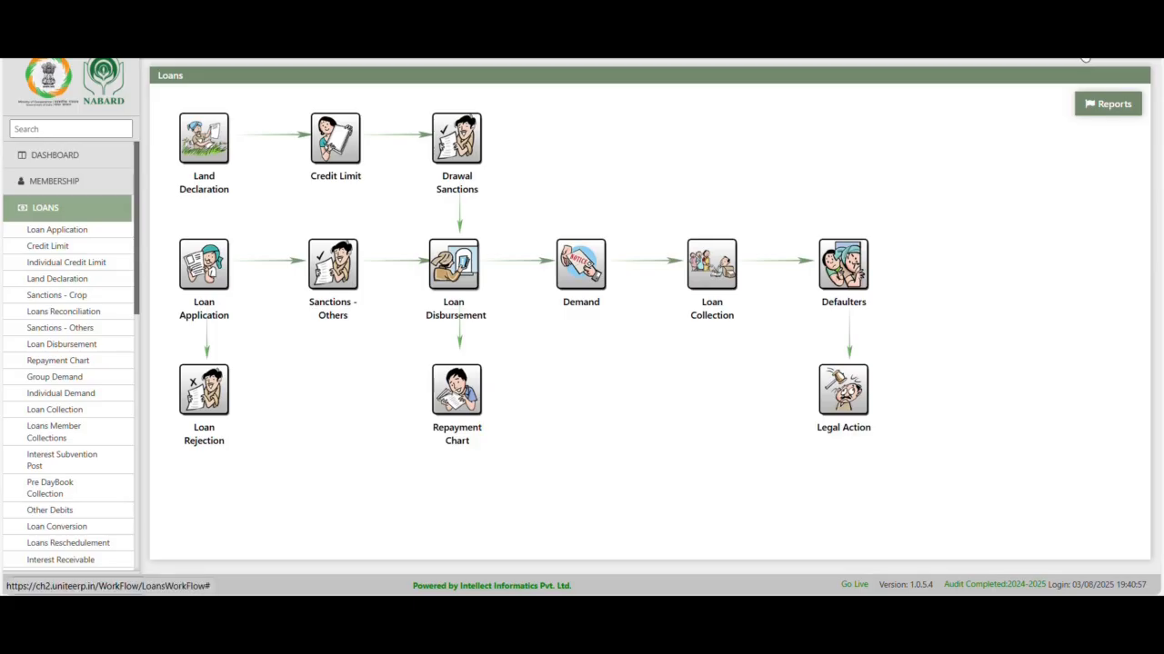
{"action": "left_click", "coordinate": [1085, 57]}
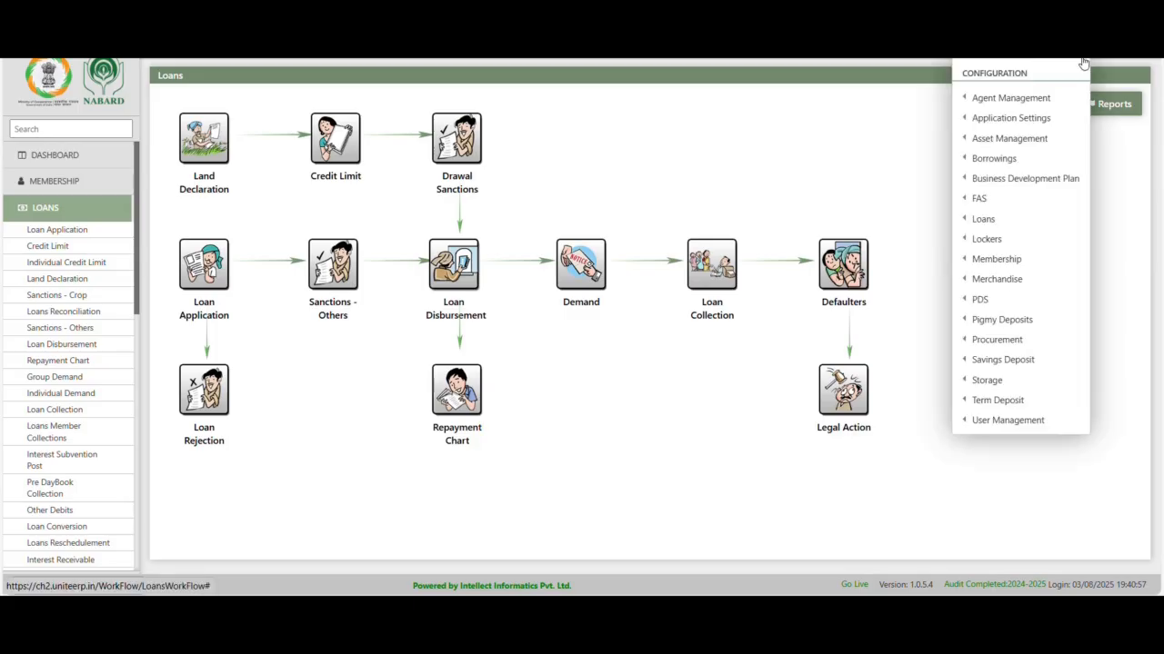
{"action": "left_click", "coordinate": [1116, 223]}
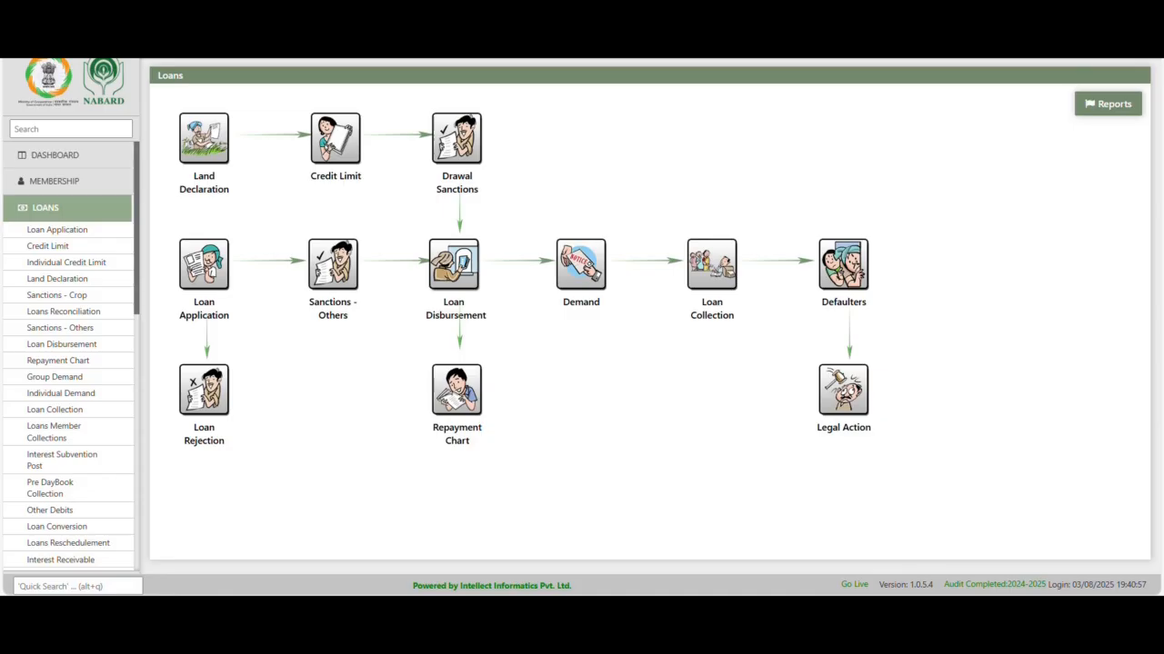
Reduce the browser page zoom to 80%.
{"action": "left_click", "coordinate": [1118, 23]}
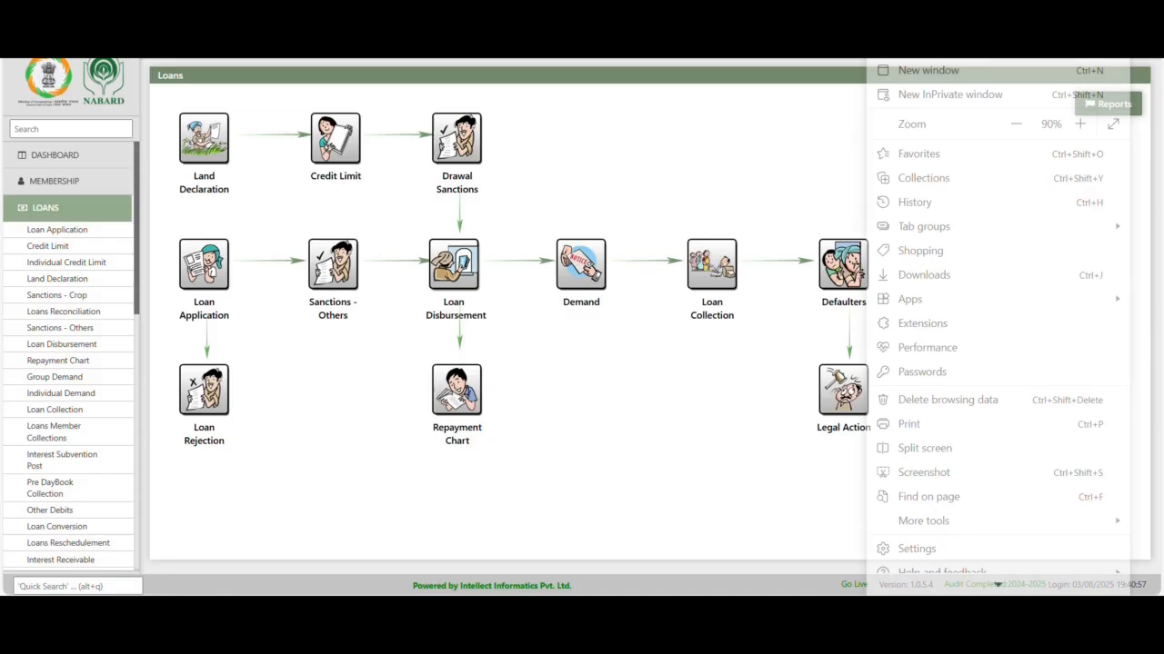
{"action": "left_click", "coordinate": [1017, 127]}
{"action": "left_click", "coordinate": [809, 153]}
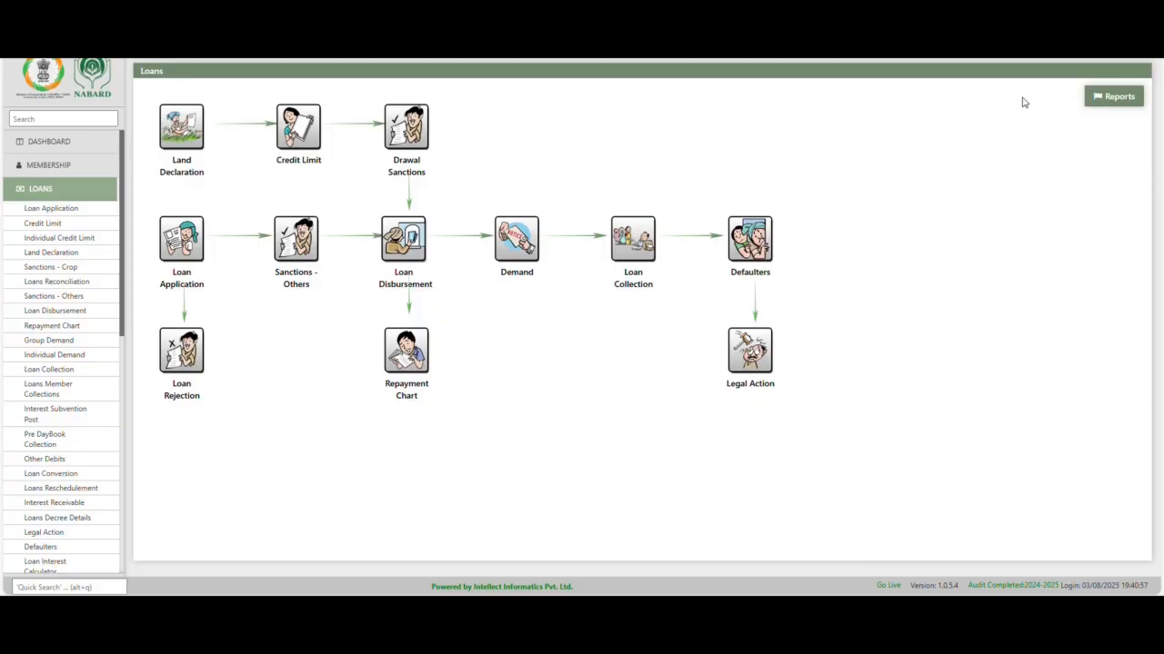
Set the browser page zoom to 100%.
{"action": "key", "text": "alt+f"}
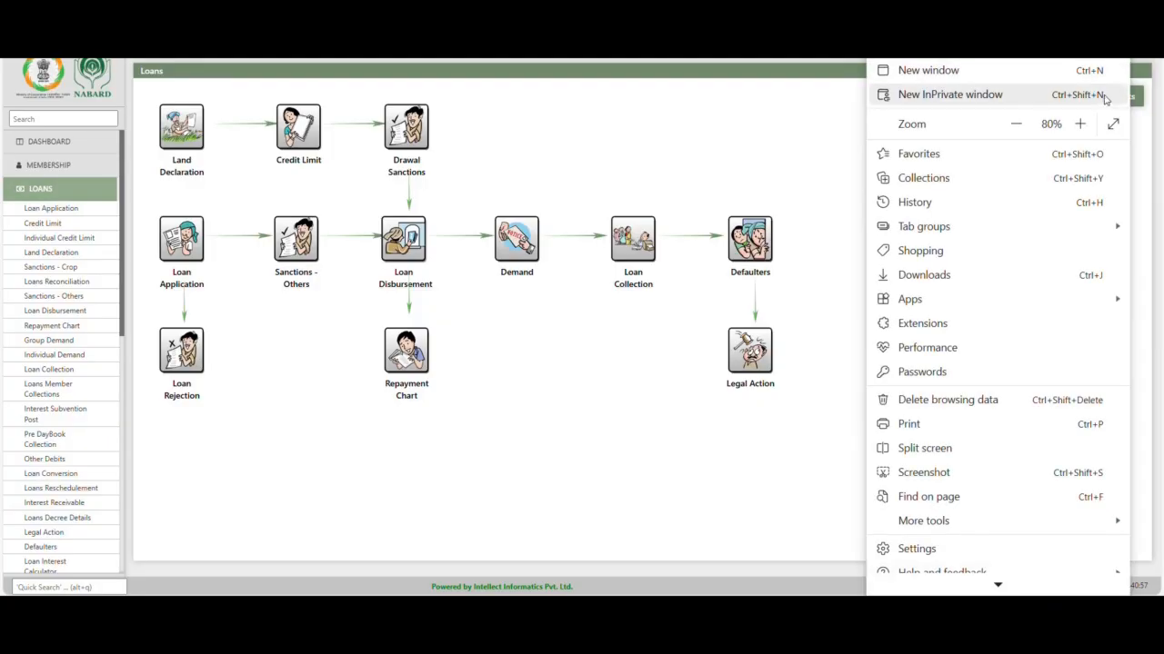
{"action": "left_click", "coordinate": [1082, 123]}
{"action": "left_click", "coordinate": [1082, 124]}
{"action": "left_click", "coordinate": [1081, 124]}
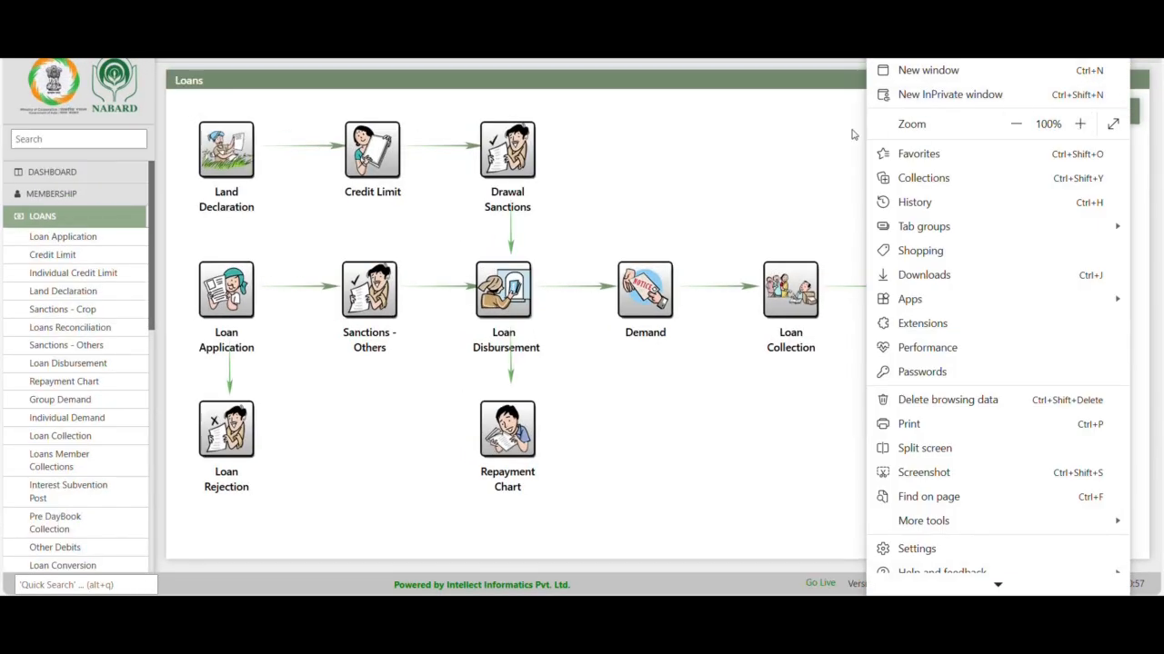
{"action": "left_click", "coordinate": [833, 130]}
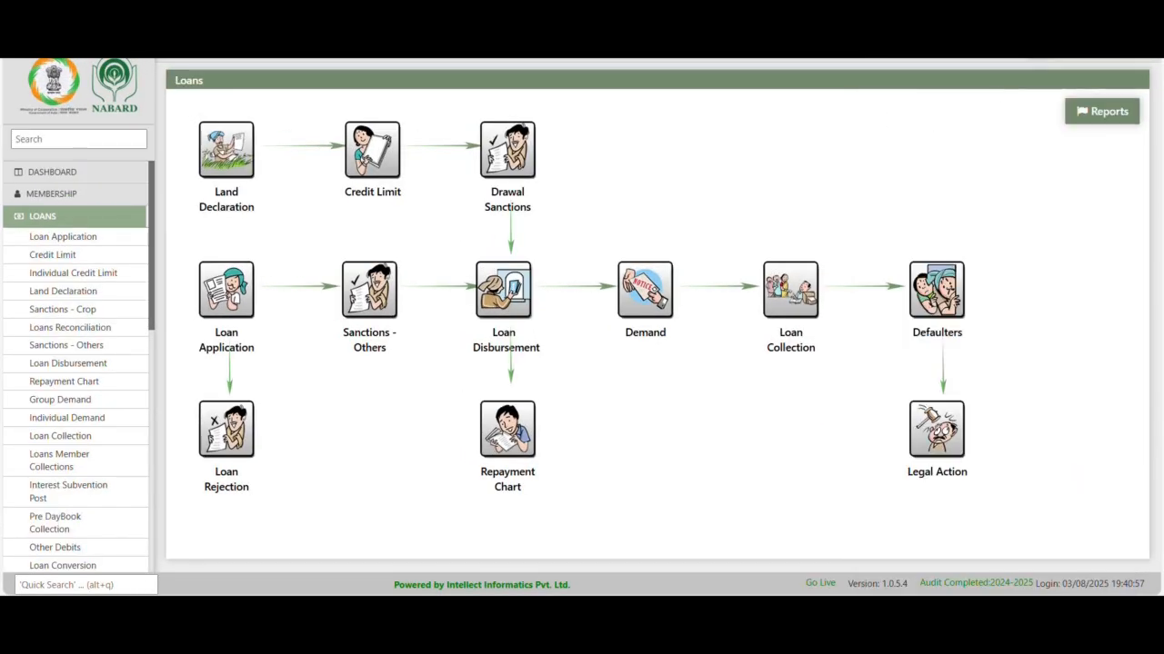
{"action": "left_click", "coordinate": [1072, 64]}
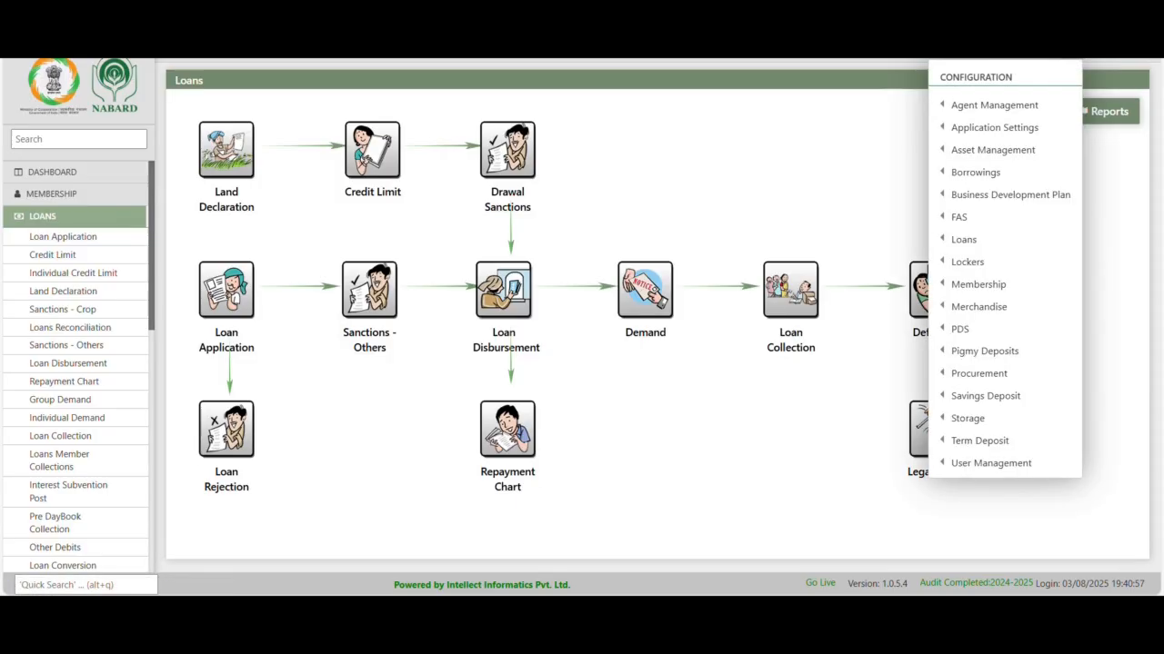
{"action": "left_click_drag", "start_coordinate": [999, 11], "coordinate": [804, 98]}
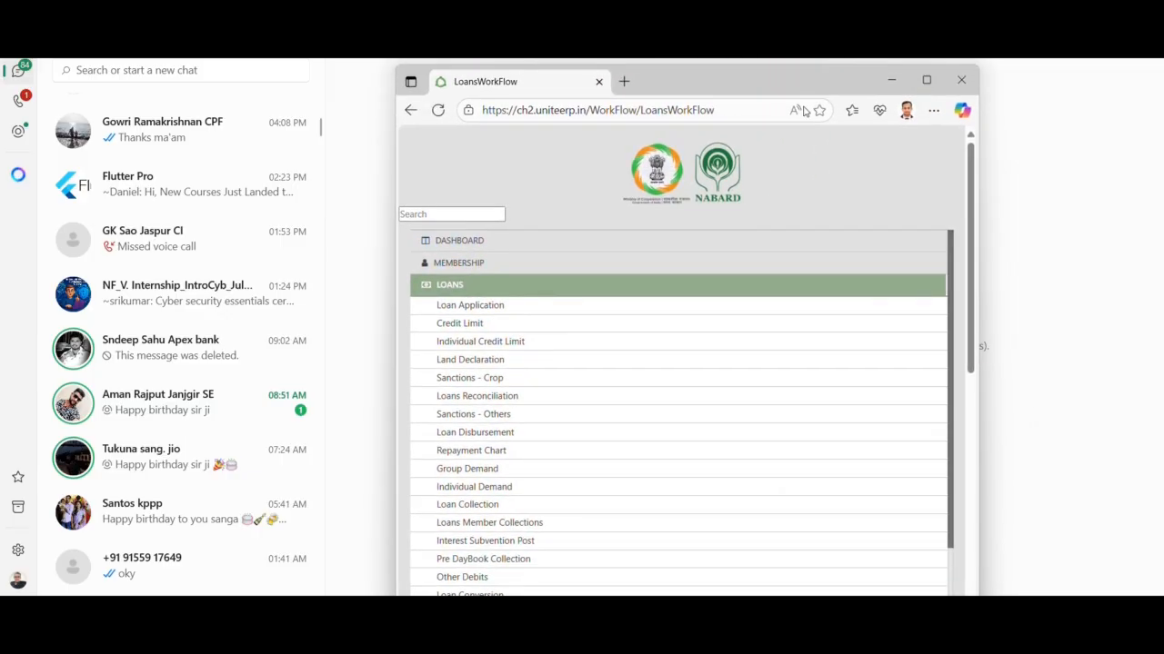
{"action": "left_click", "coordinate": [927, 80]}
{"action": "left_click_drag", "start_coordinate": [1027, 11], "coordinate": [1058, 3]}
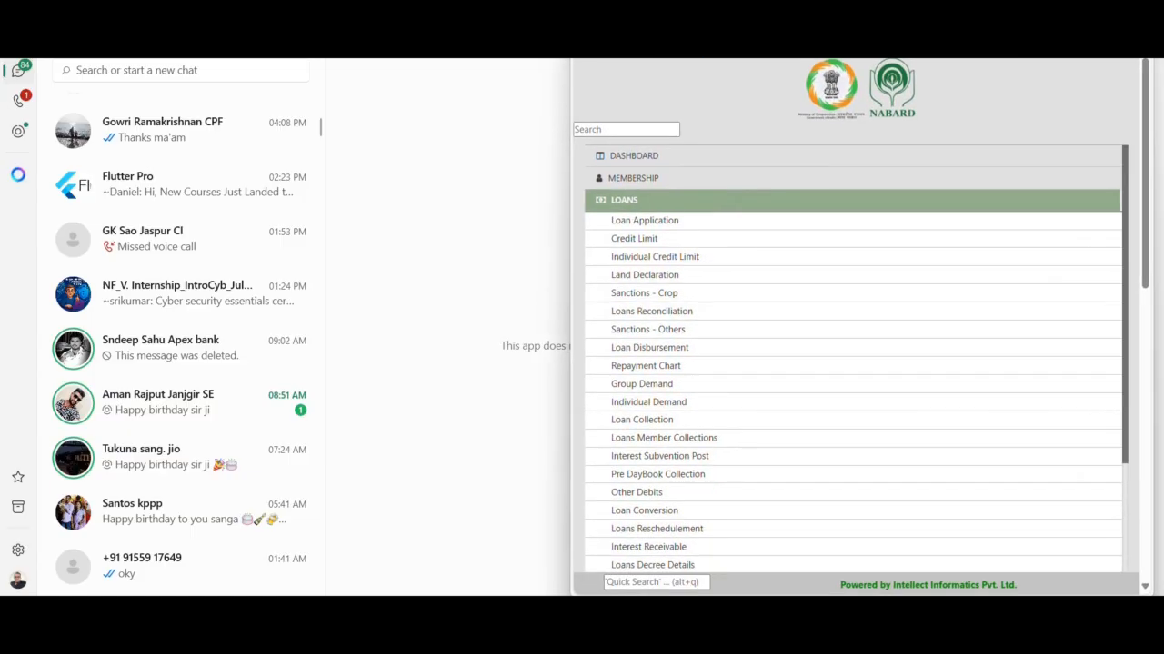
{"action": "left_click", "coordinate": [1100, 11]}
{"action": "mouse_move", "coordinate": [1101, 11]}
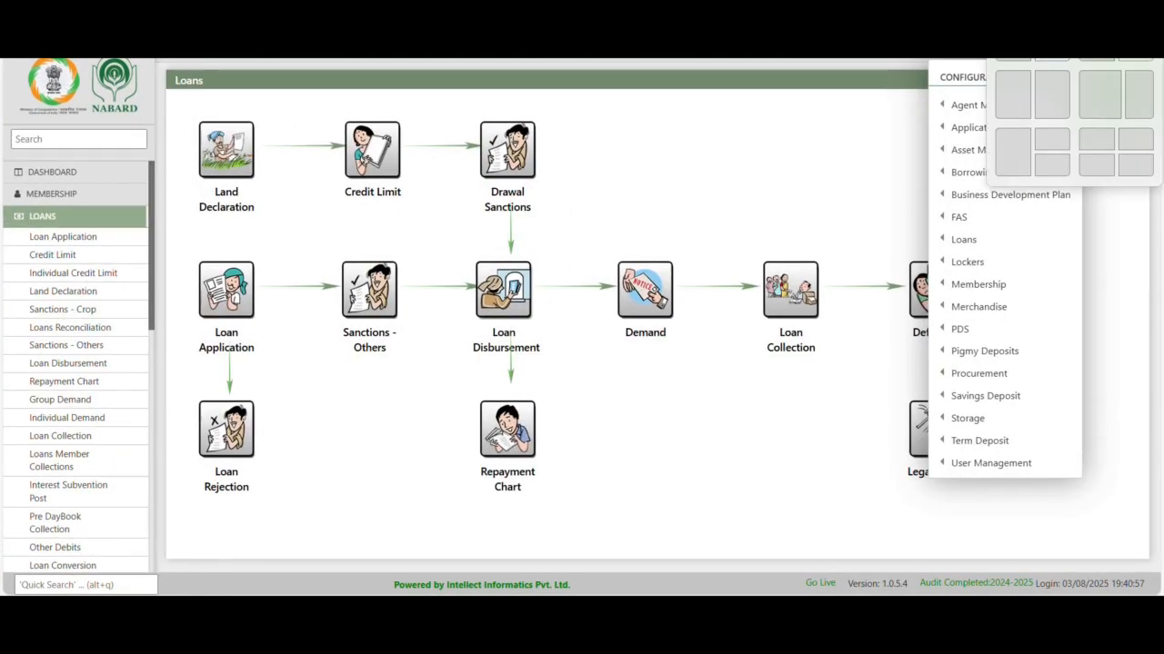
{"action": "left_click", "coordinate": [825, 184]}
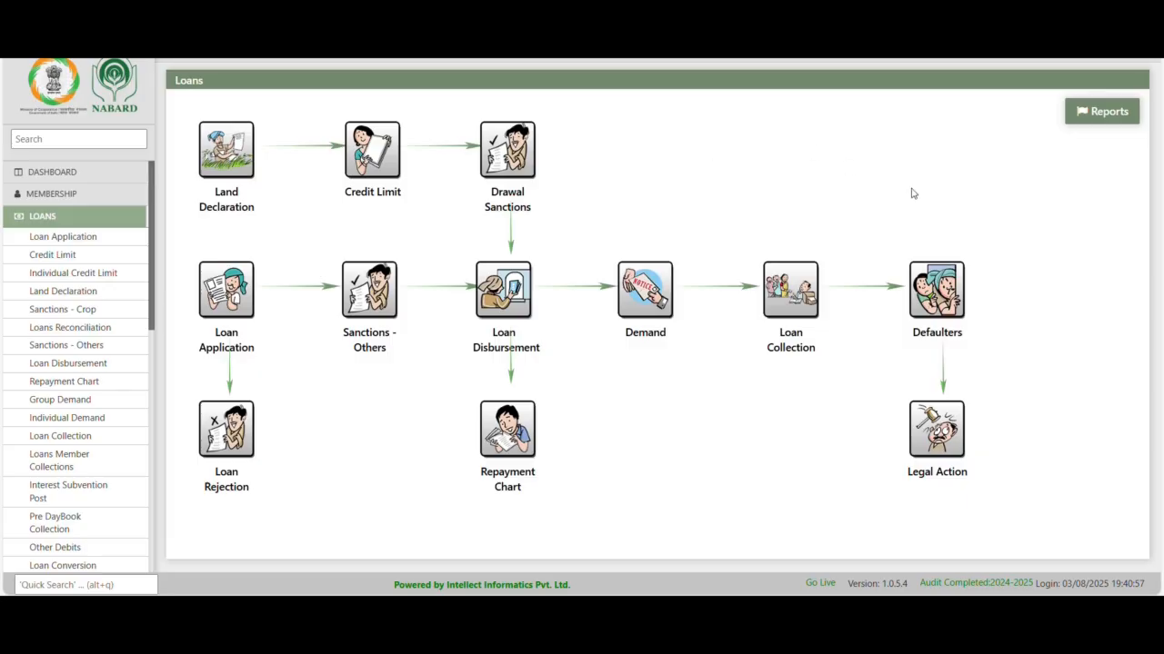
Open the Scale Of Finance master in the loans configuration and select the Normal KCC product.
{"action": "left_click", "coordinate": [1077, 61]}
{"action": "mouse_move", "coordinate": [1034, 150]}
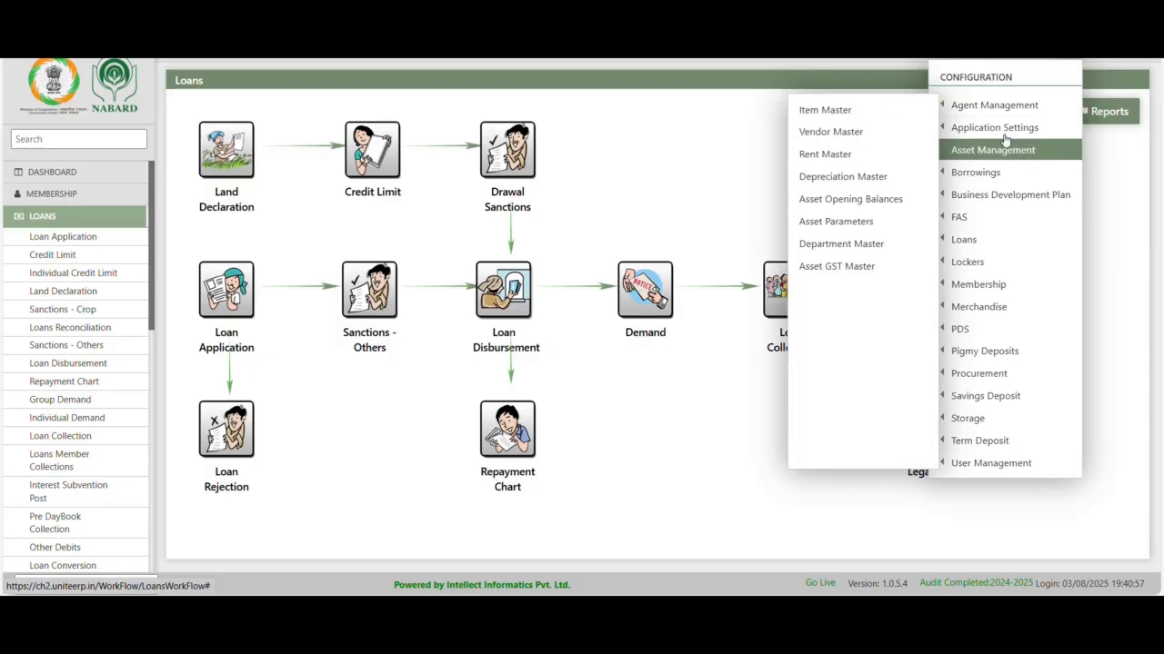
{"action": "mouse_move", "coordinate": [969, 170]}
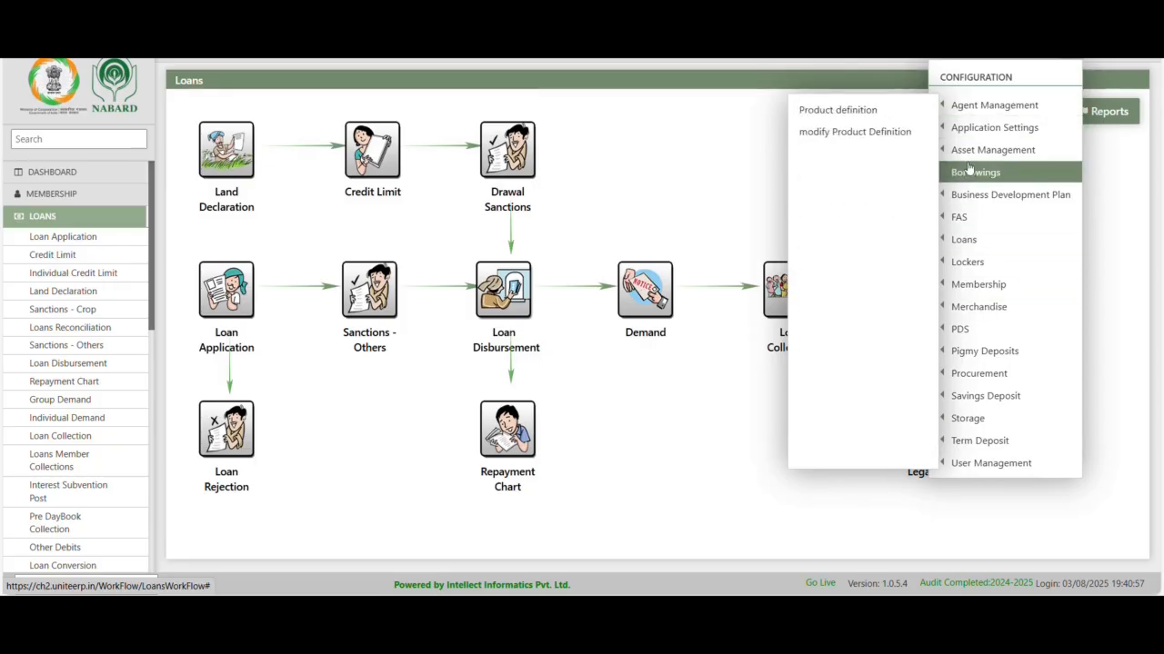
{"action": "mouse_move", "coordinate": [977, 244]}
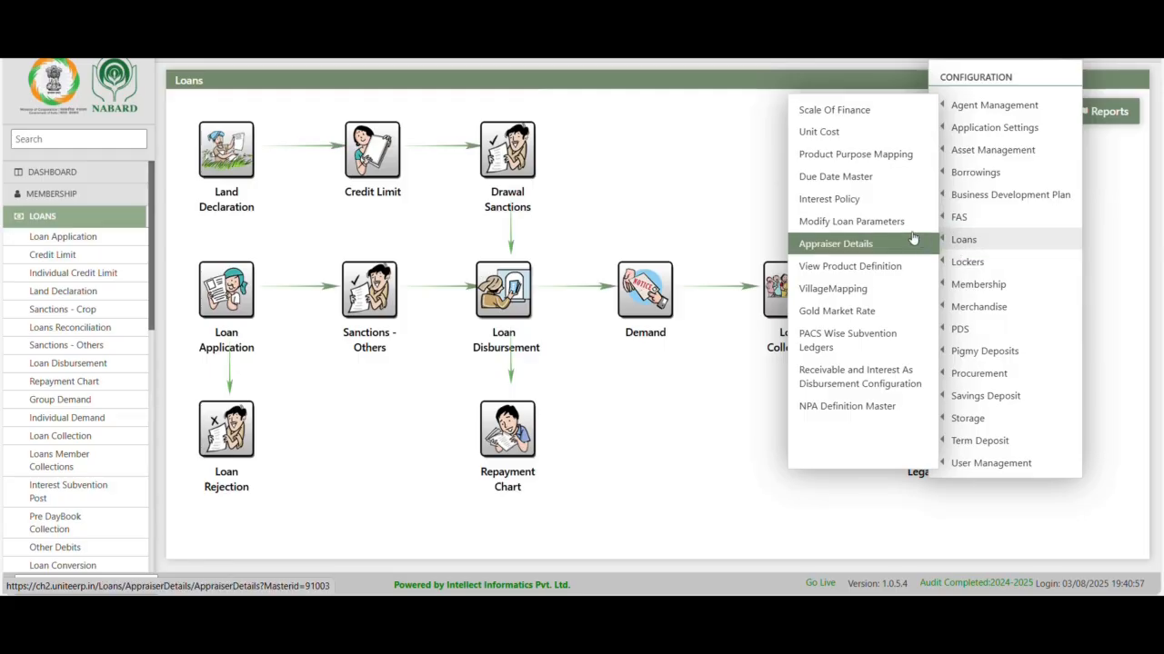
{"action": "left_click", "coordinate": [840, 119]}
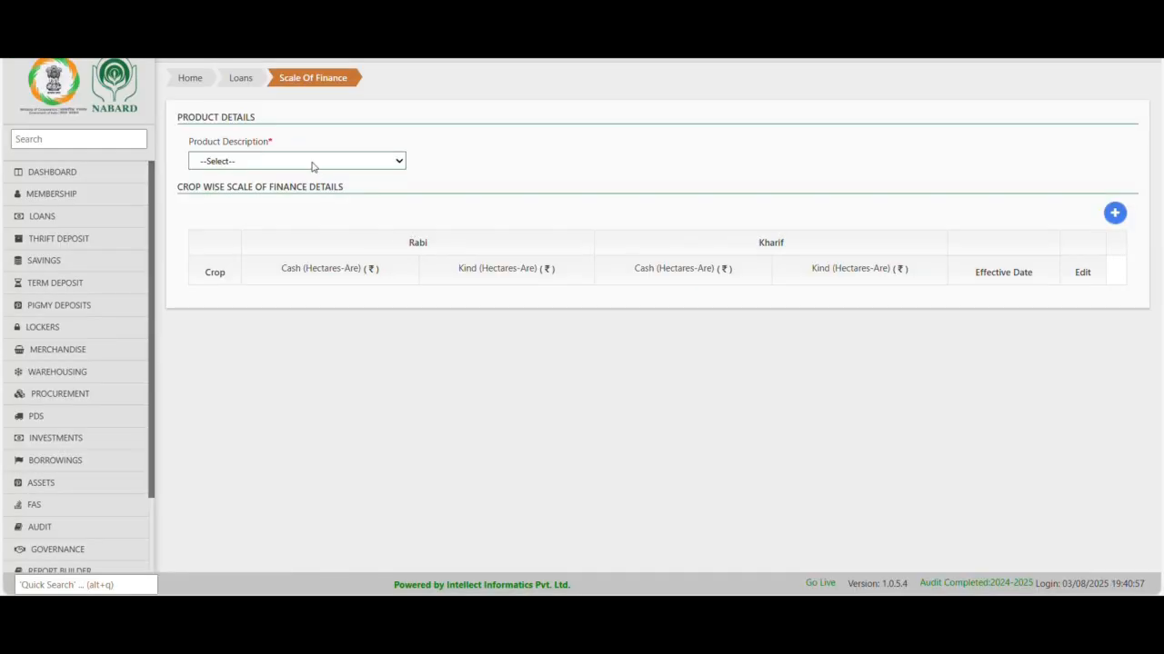
{"action": "left_click", "coordinate": [312, 163]}
{"action": "left_click", "coordinate": [240, 218]}
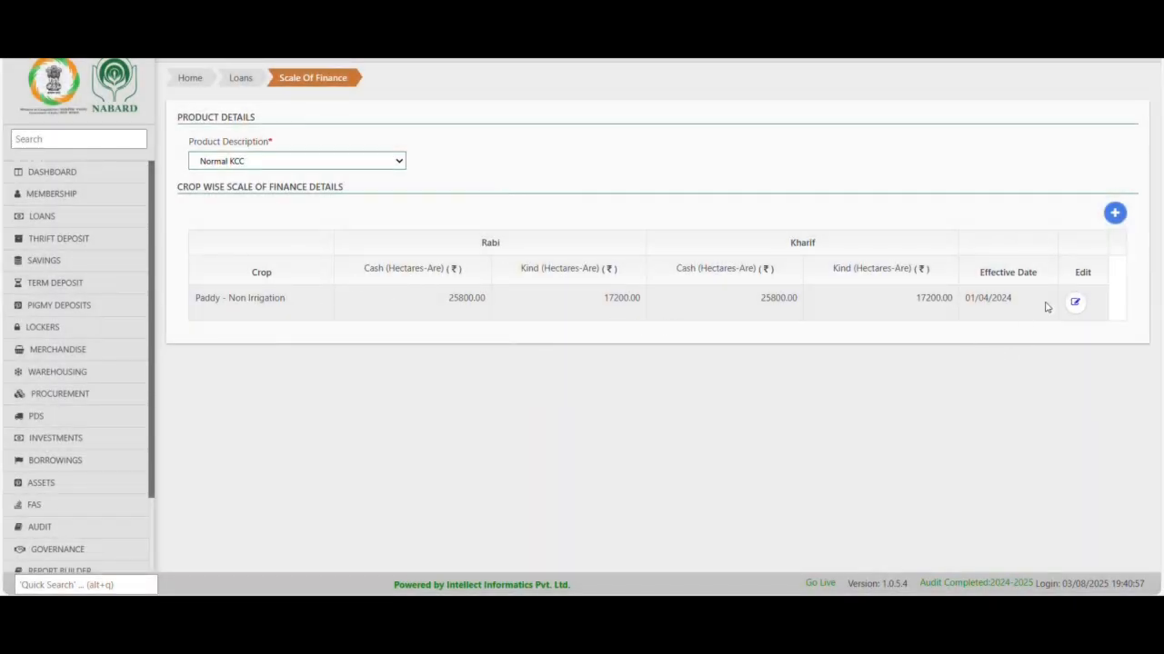
Start a new scale of finance entry for the Normal KCC product with the crop Paddy - Non Irrigation.
{"action": "left_click", "coordinate": [1115, 213]}
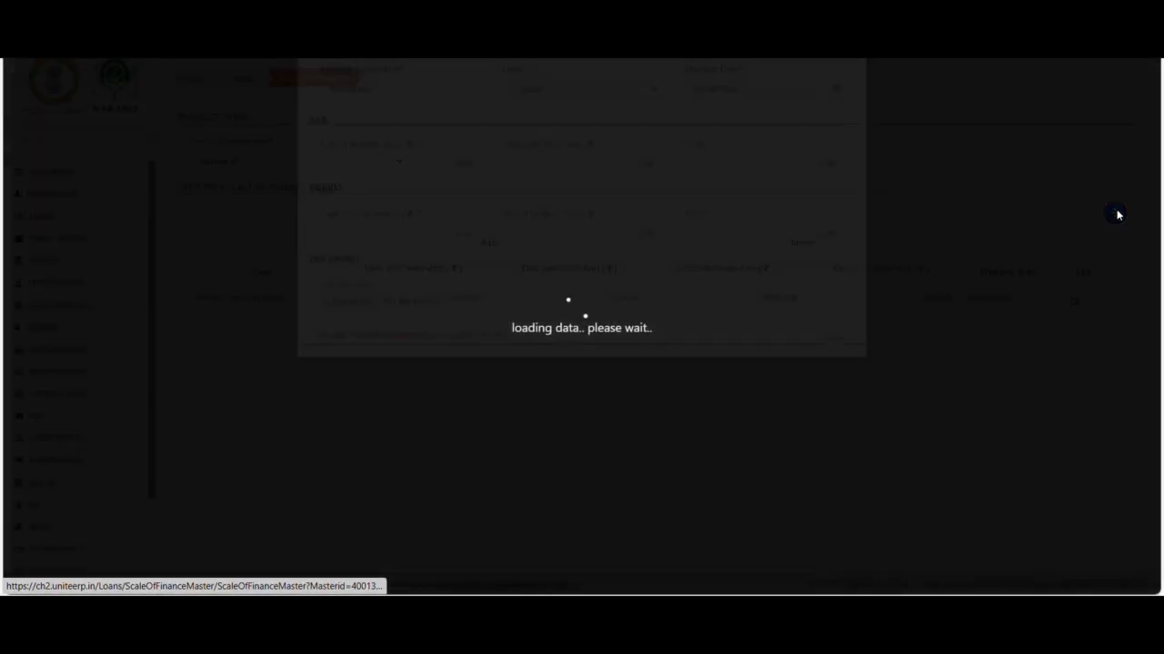
{"action": "left_click", "coordinate": [551, 167]}
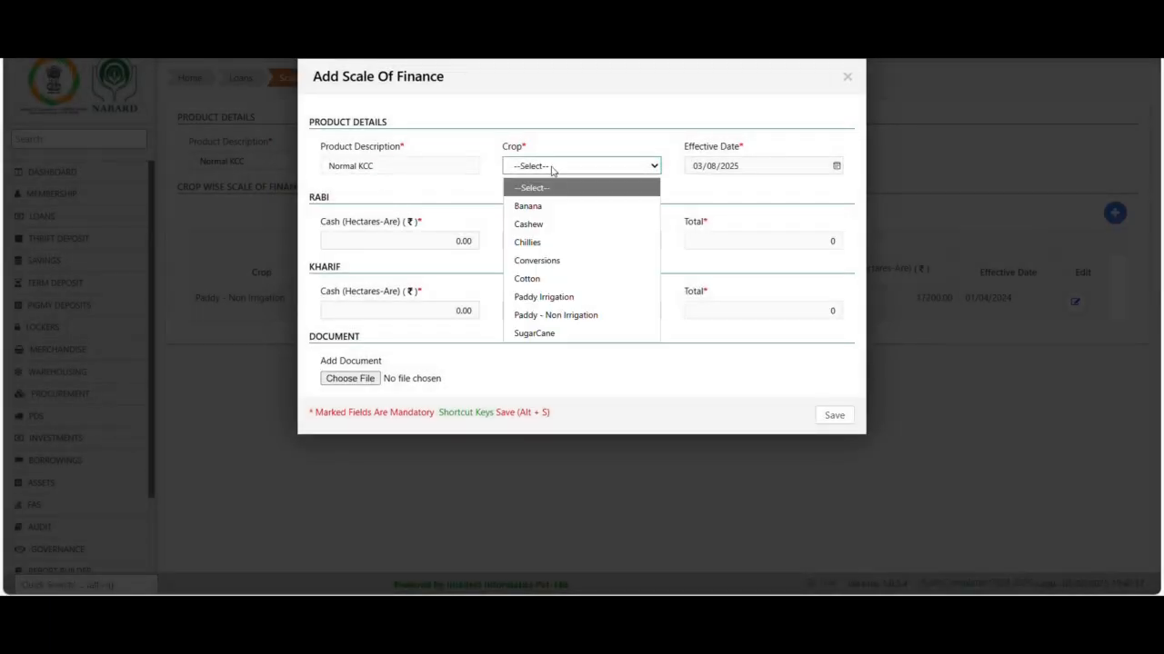
{"action": "left_click", "coordinate": [565, 316]}
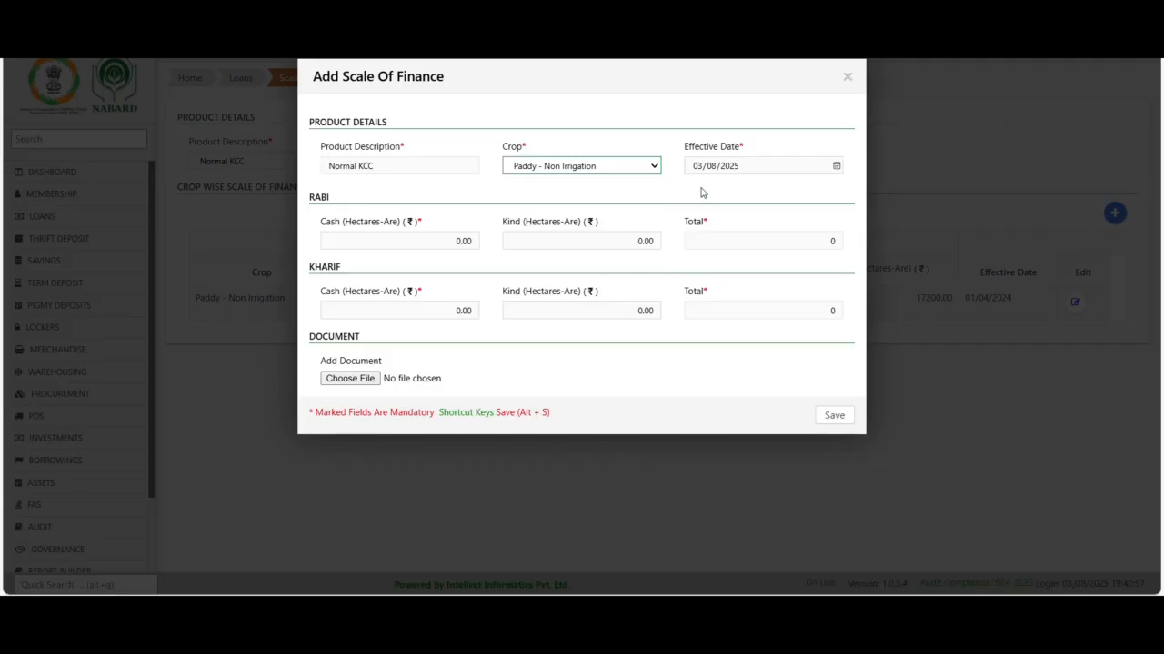
Set the effective date of the new scale of finance entry to 01/04/2025.
{"action": "left_click_drag", "start_coordinate": [754, 148], "coordinate": [689, 153]}
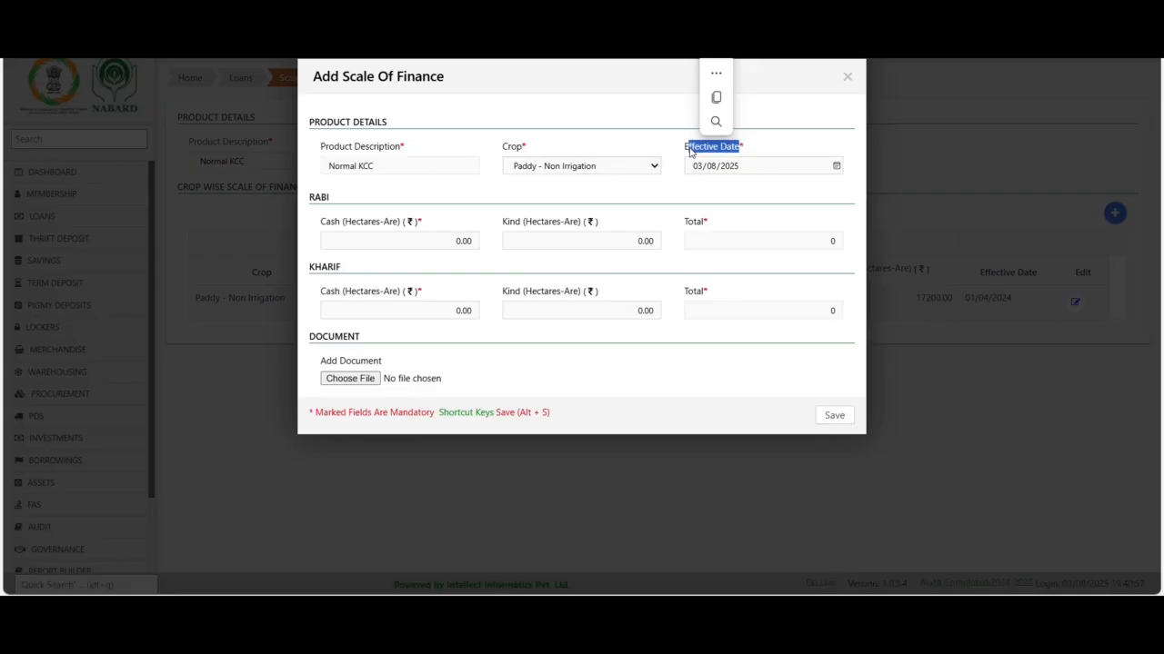
{"action": "left_click", "coordinate": [675, 187]}
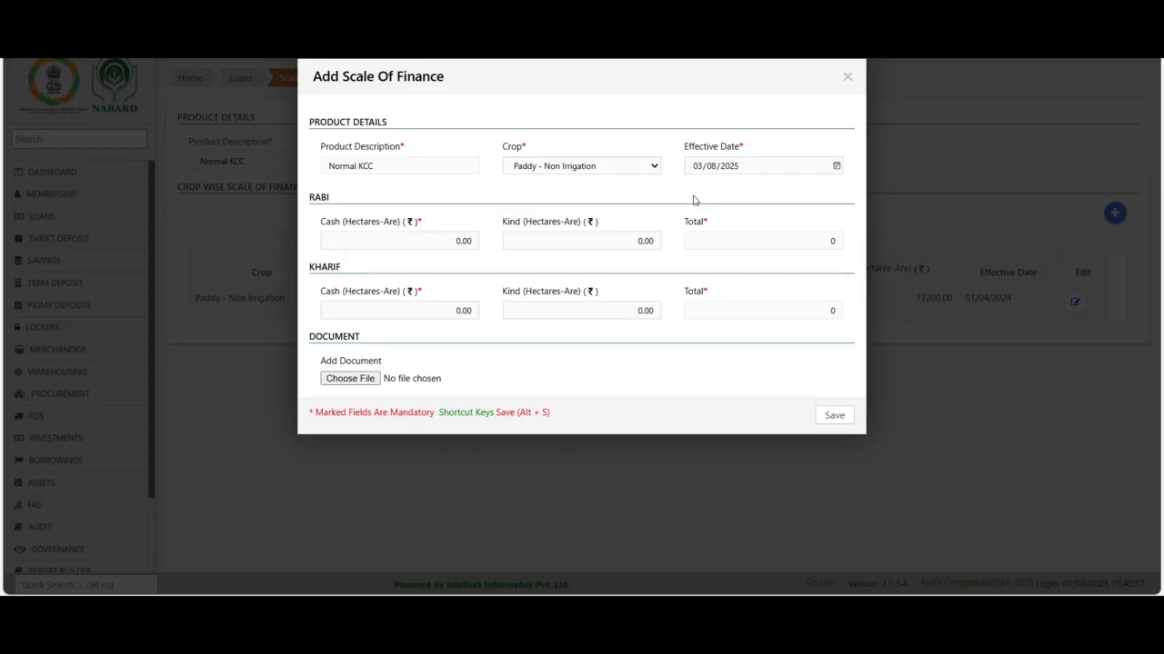
{"action": "left_click", "coordinate": [698, 168]}
{"action": "type", "text": "01/04/202"}
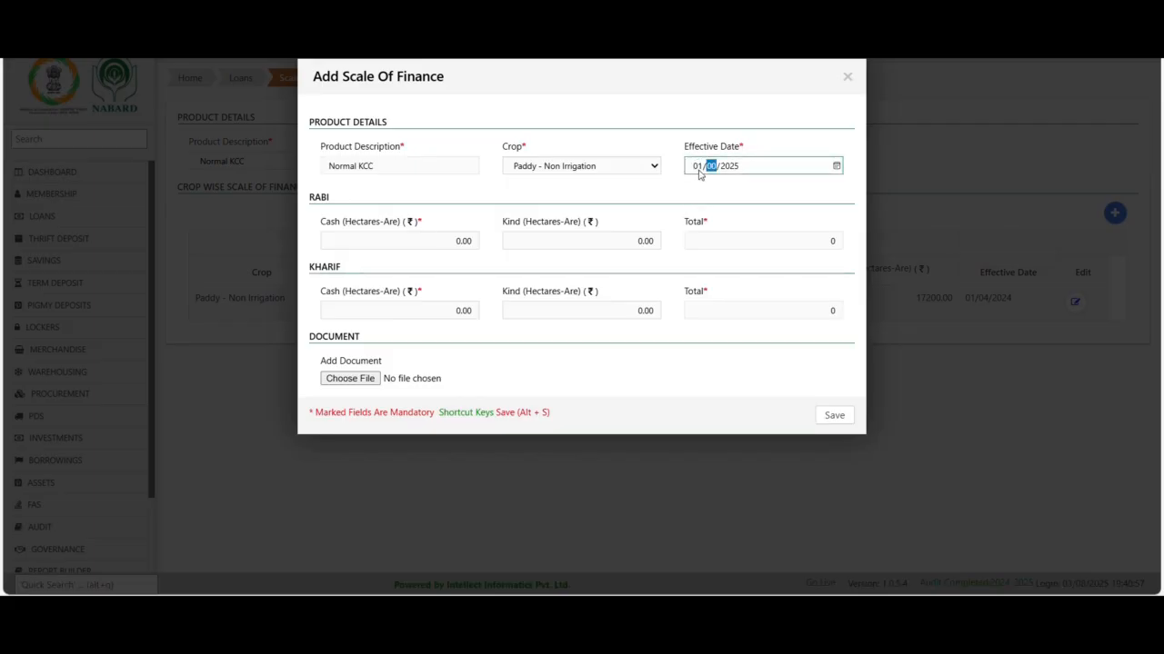
{"action": "type", "text": "5"}
{"action": "left_click", "coordinate": [668, 389]}
Set the Rabi cash amount per hectare to 30000.
{"action": "left_click", "coordinate": [440, 237]}
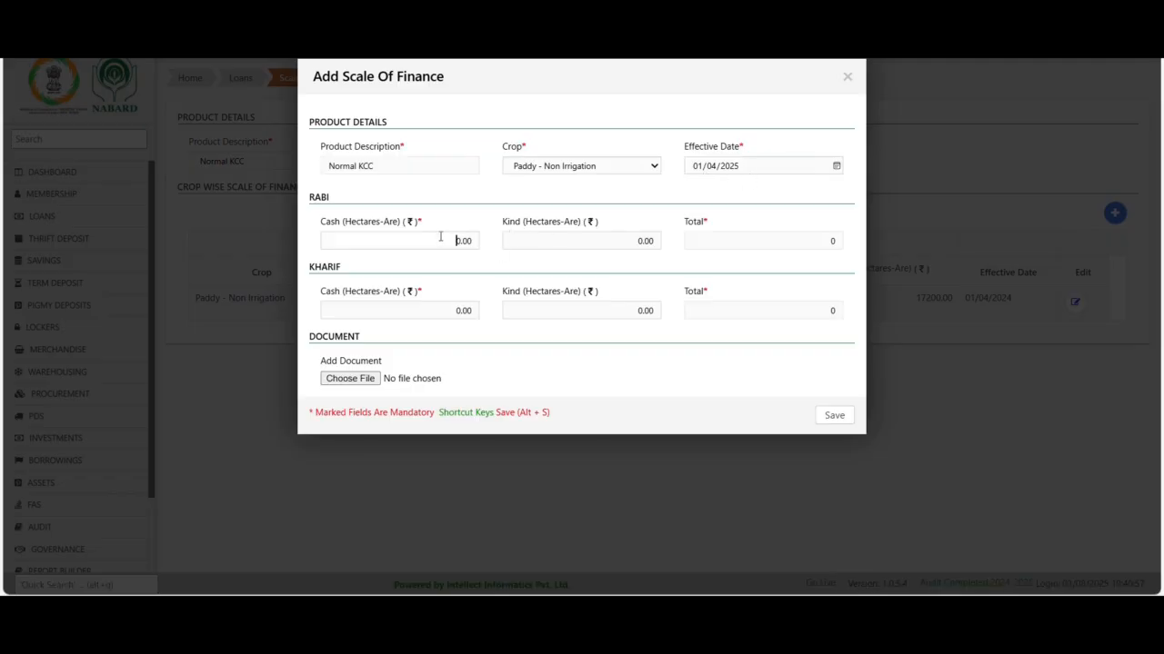
{"action": "left_click_drag", "start_coordinate": [440, 238], "coordinate": [482, 240]}
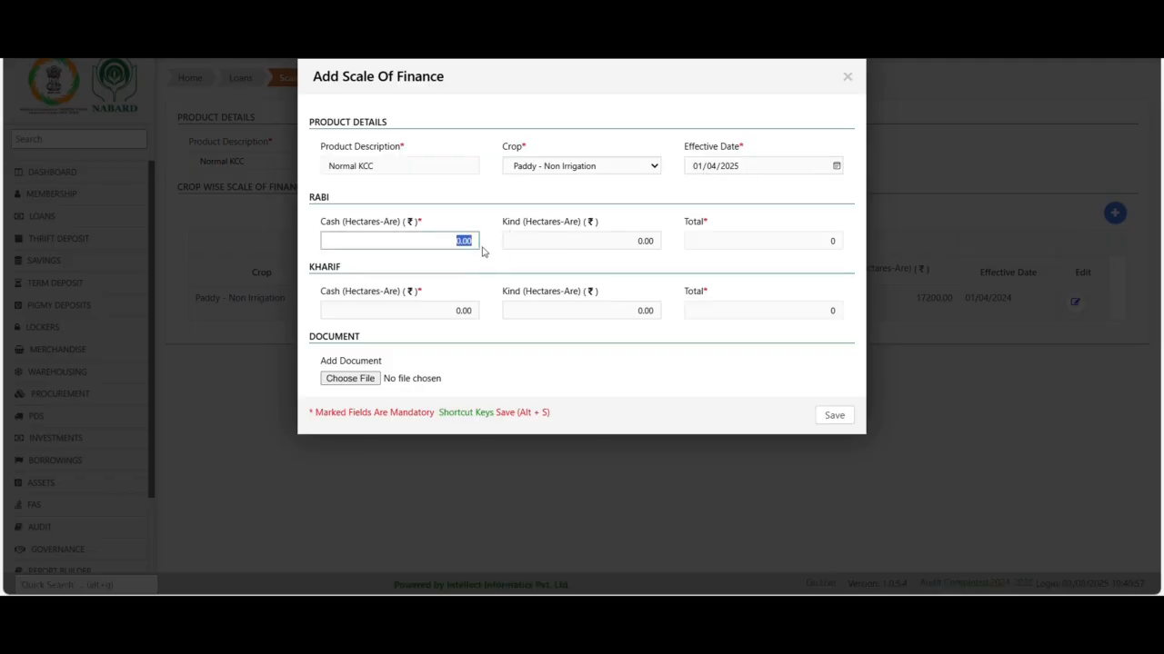
{"action": "left_click", "coordinate": [631, 259]}
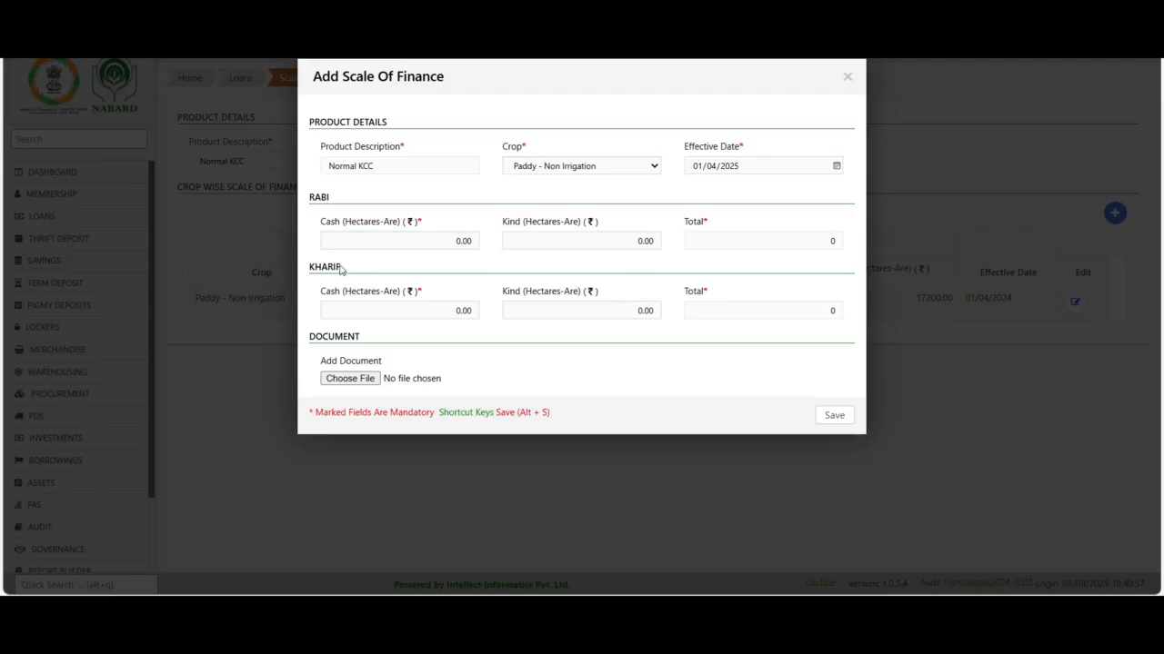
{"action": "left_click", "coordinate": [448, 245]}
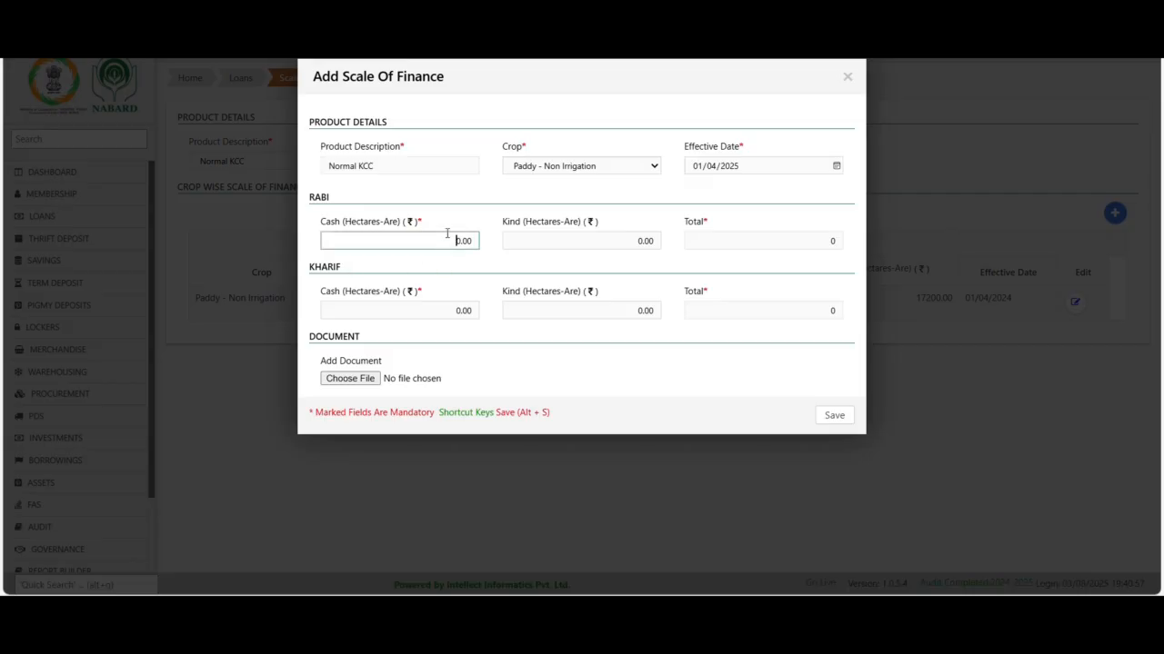
{"action": "left_click_drag", "start_coordinate": [448, 238], "coordinate": [473, 241]}
{"action": "type", "text": "4"}
{"action": "key", "text": "BackSpace"}
{"action": "type", "text": "300"}
{"action": "type", "text": "00"}
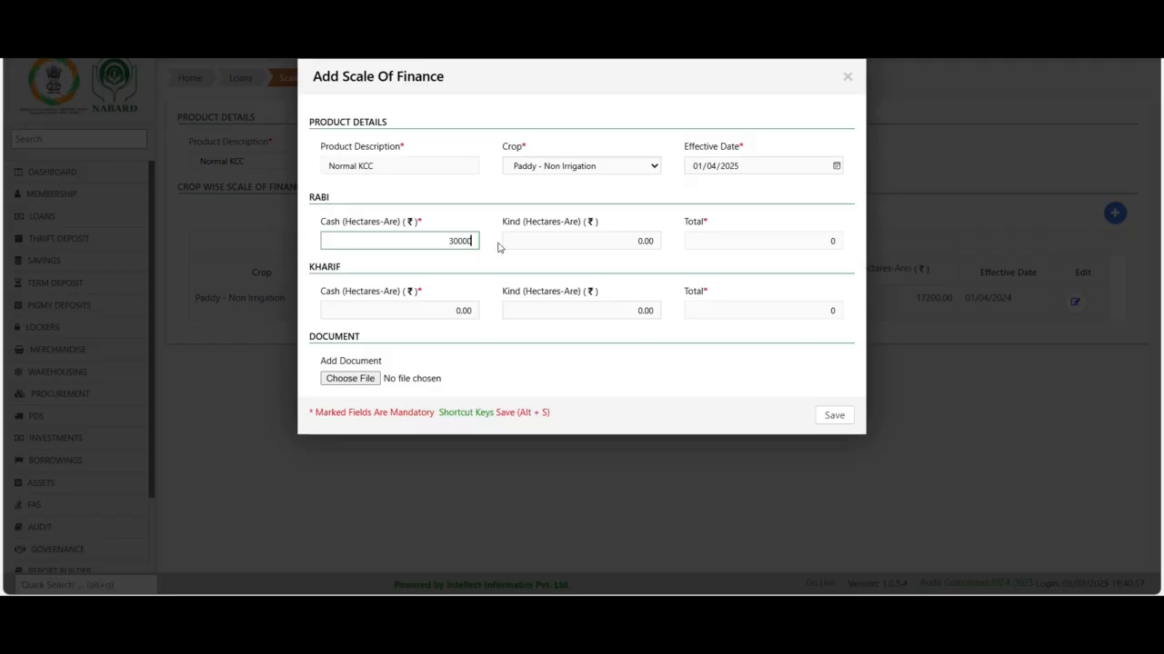
Set the Rabi kind amount per hectare to 20000.
{"action": "left_click", "coordinate": [634, 243]}
{"action": "left_click_drag", "start_coordinate": [633, 245], "coordinate": [660, 248]}
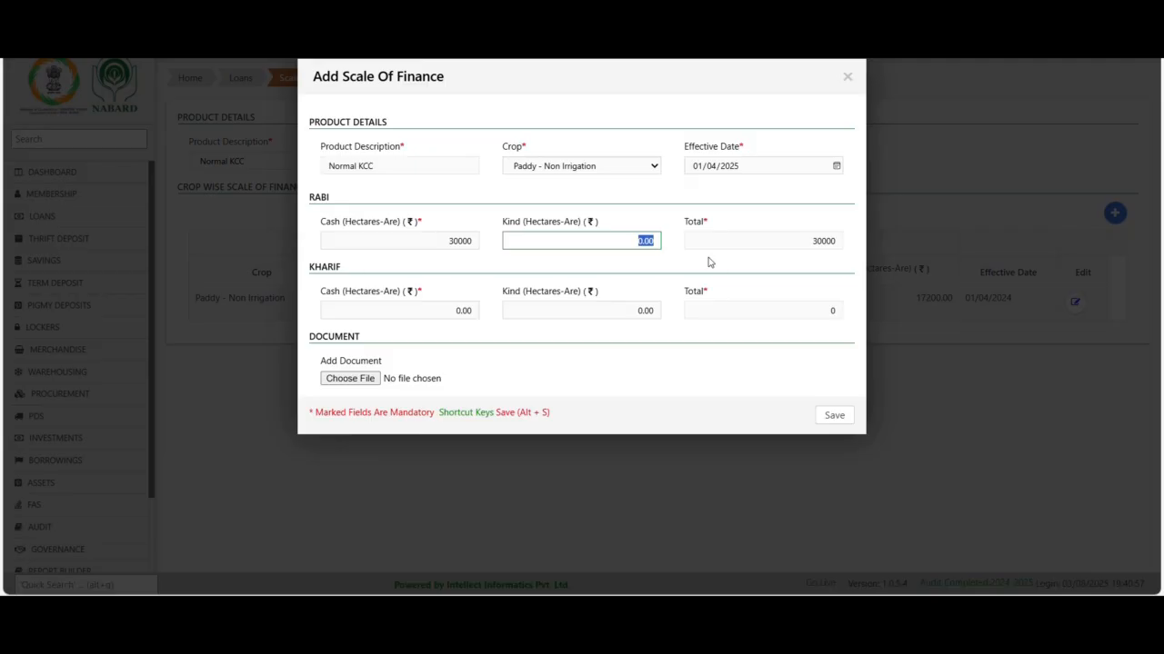
{"action": "type", "text": "20000"}
{"action": "left_click", "coordinate": [672, 361]}
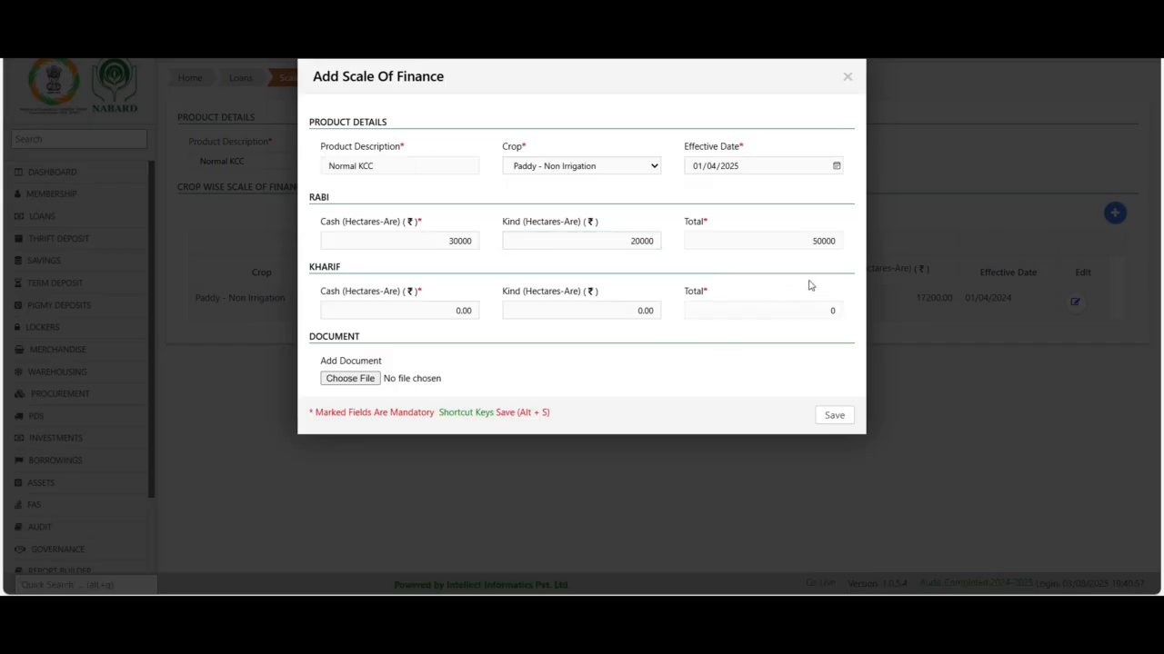
Copy the Rabi amounts into the Kharif section, giving 30000 for cash and 20000 for kind.
{"action": "left_click", "coordinate": [448, 240]}
{"action": "key", "text": "ctrl+c"}
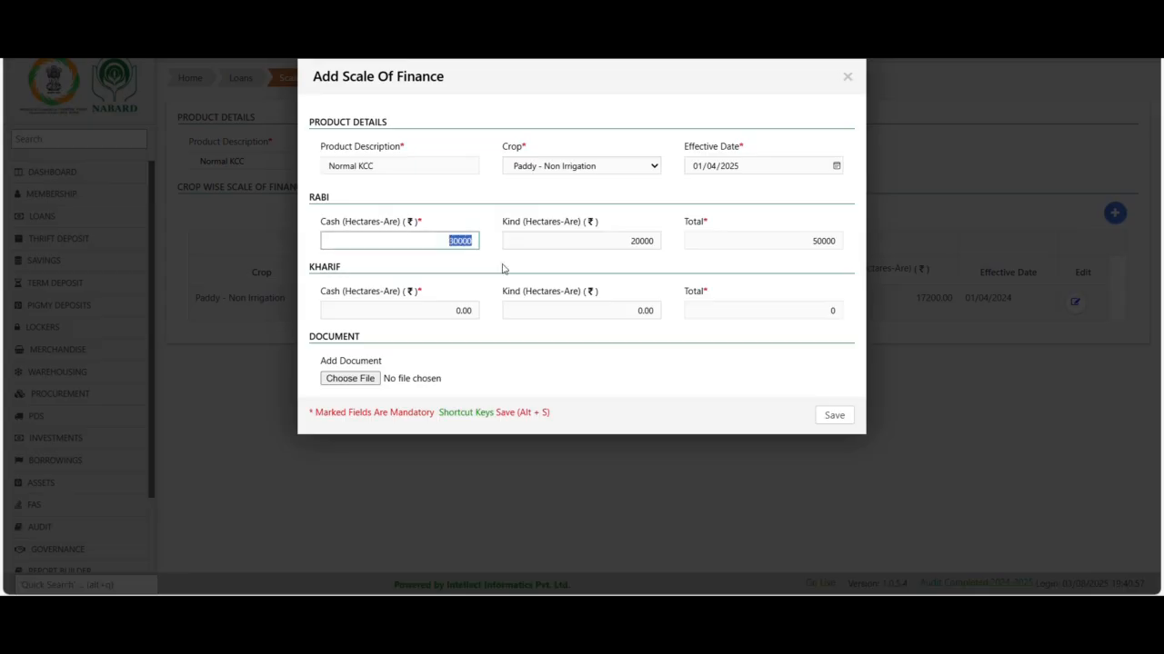
{"action": "left_click", "coordinate": [456, 309]}
{"action": "key", "text": "ctrl+v"}
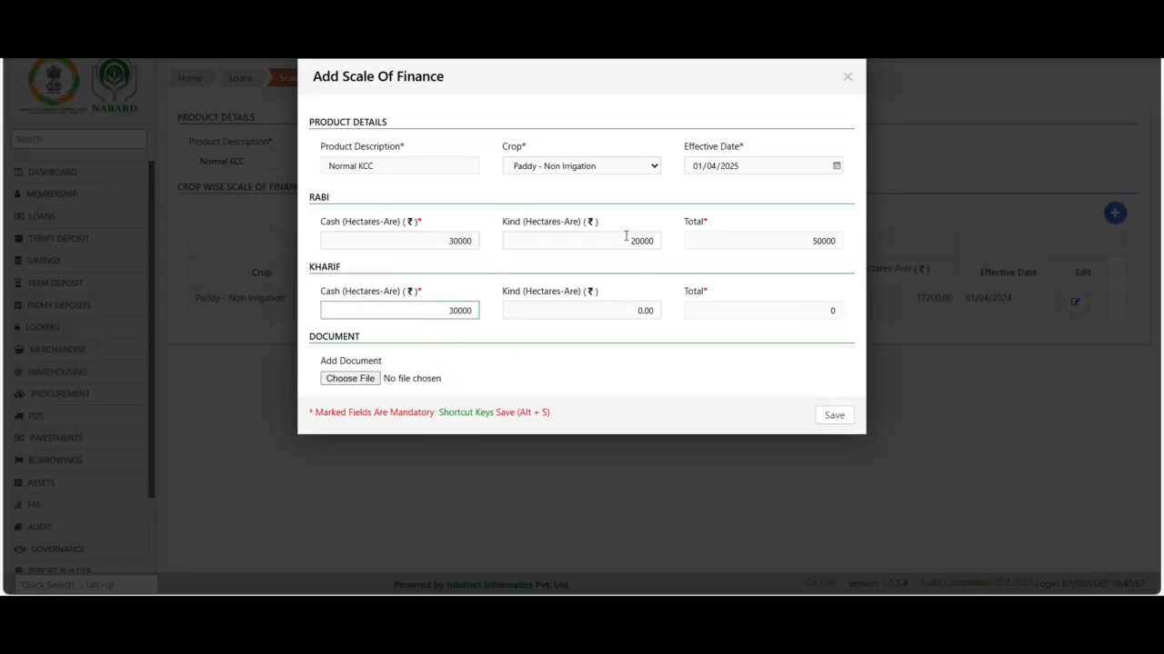
{"action": "left_click", "coordinate": [626, 238]}
{"action": "key", "text": "ctrl+c"}
{"action": "left_click", "coordinate": [640, 310]}
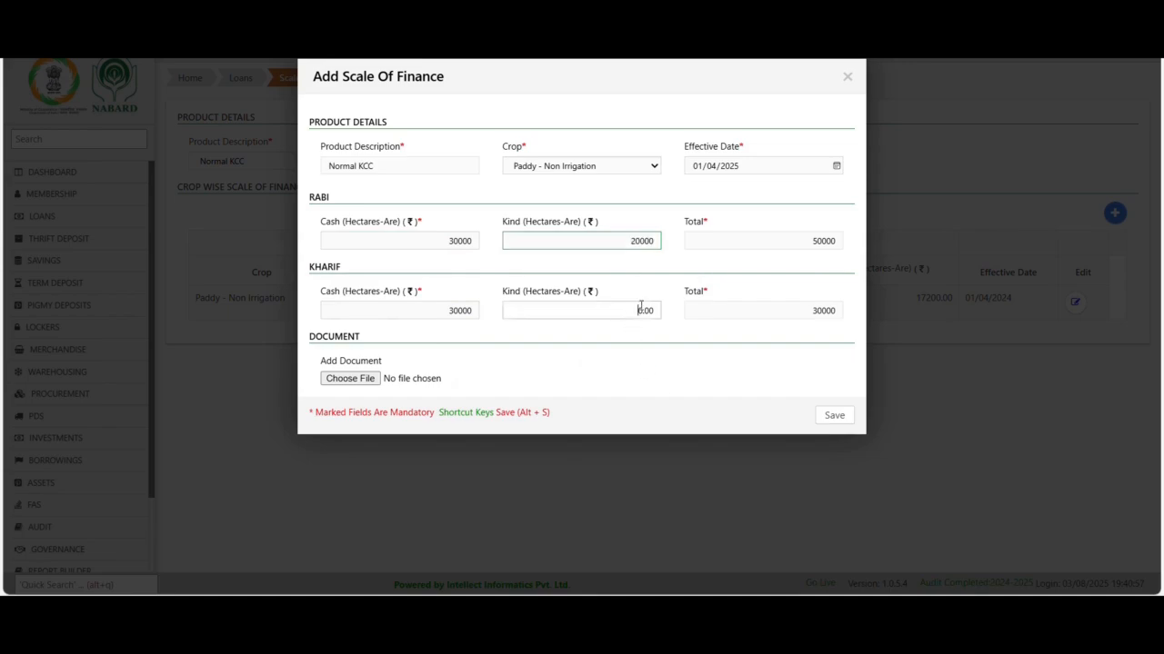
{"action": "key", "text": "ctrl+v"}
{"action": "left_click", "coordinate": [712, 395]}
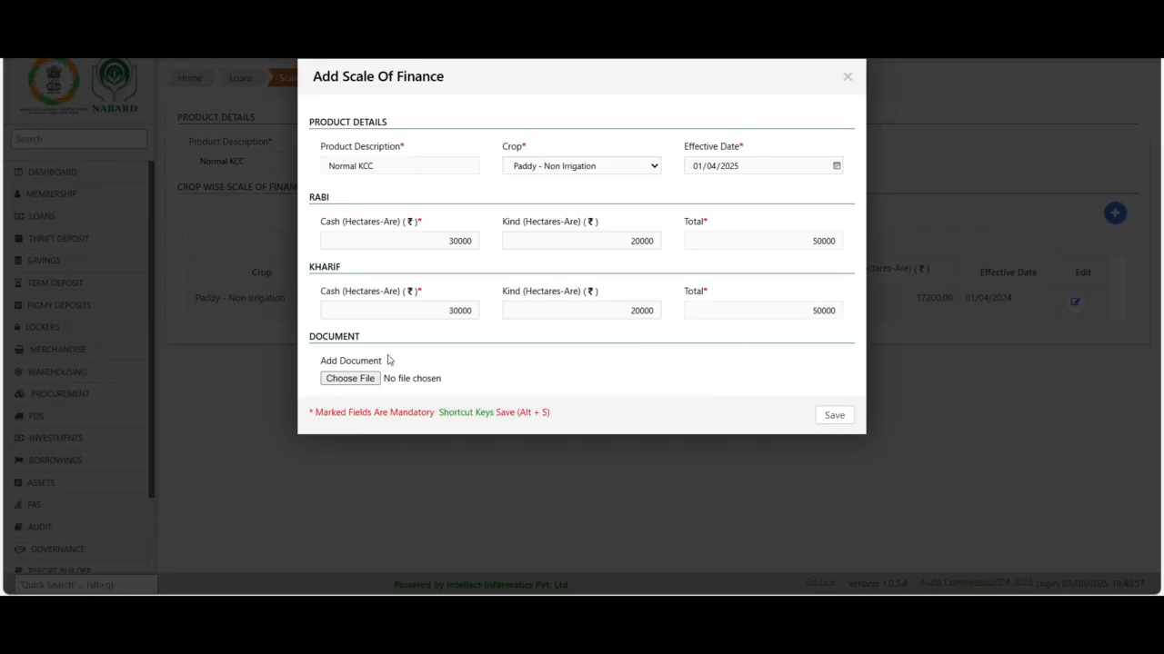
Close the new scale of finance entry without attaching a document or saving it.
{"action": "left_click_drag", "start_coordinate": [388, 362], "coordinate": [318, 362]}
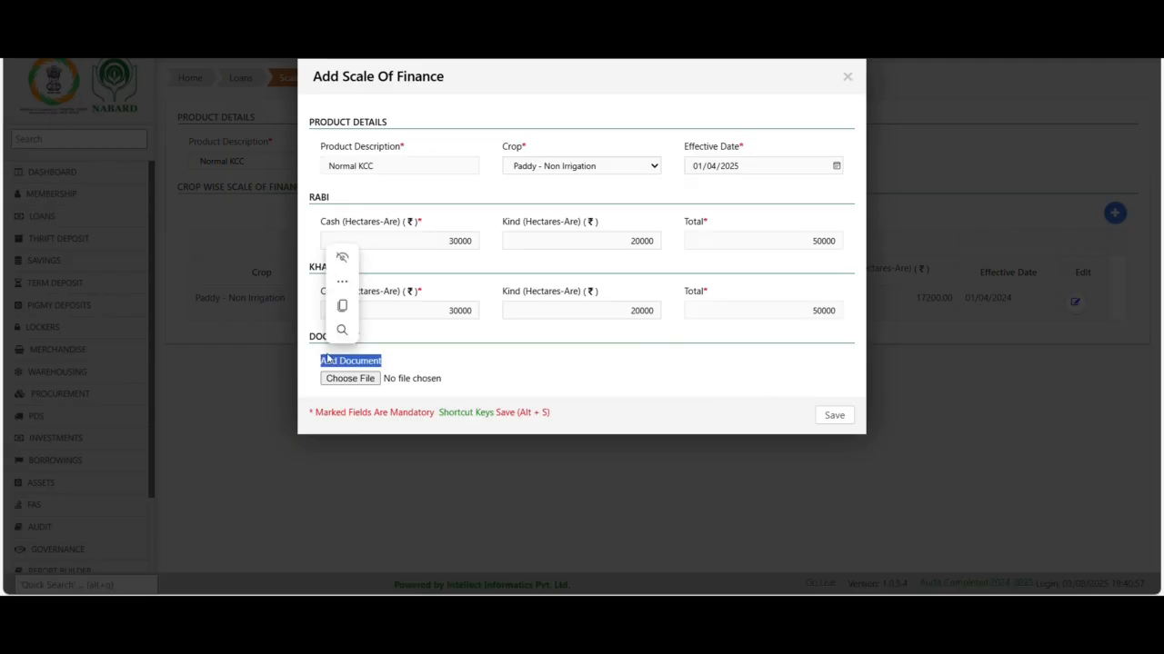
{"action": "left_click", "coordinate": [421, 362]}
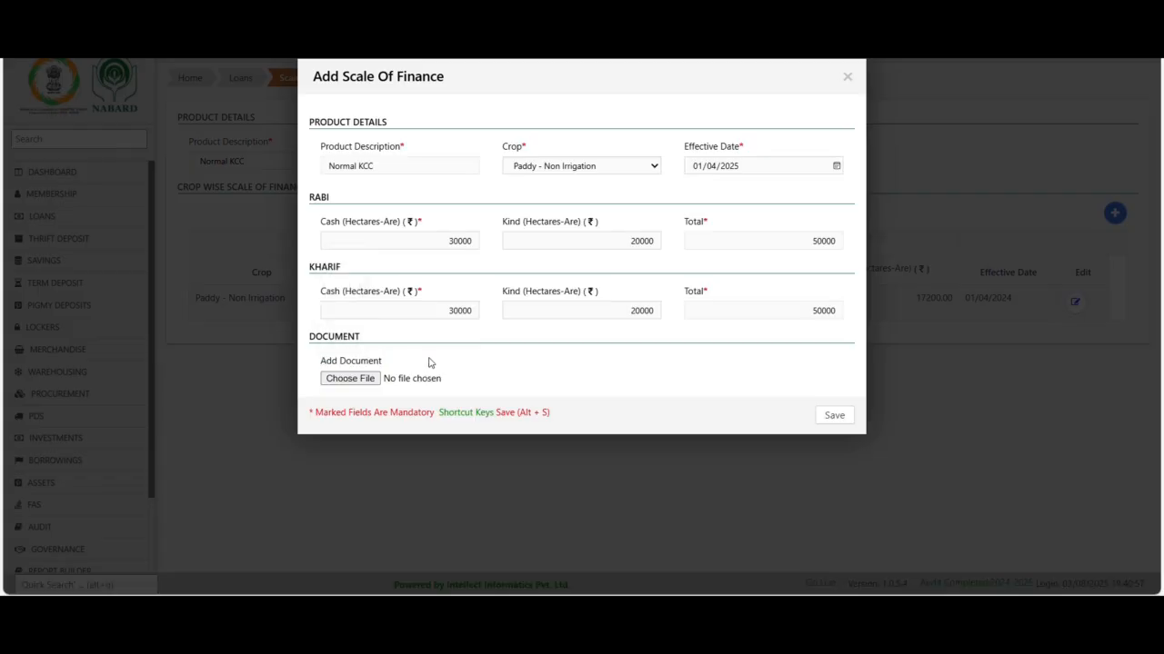
{"action": "double_click", "coordinate": [806, 242]}
{"action": "left_click", "coordinate": [794, 366]}
{"action": "left_click", "coordinate": [350, 382]}
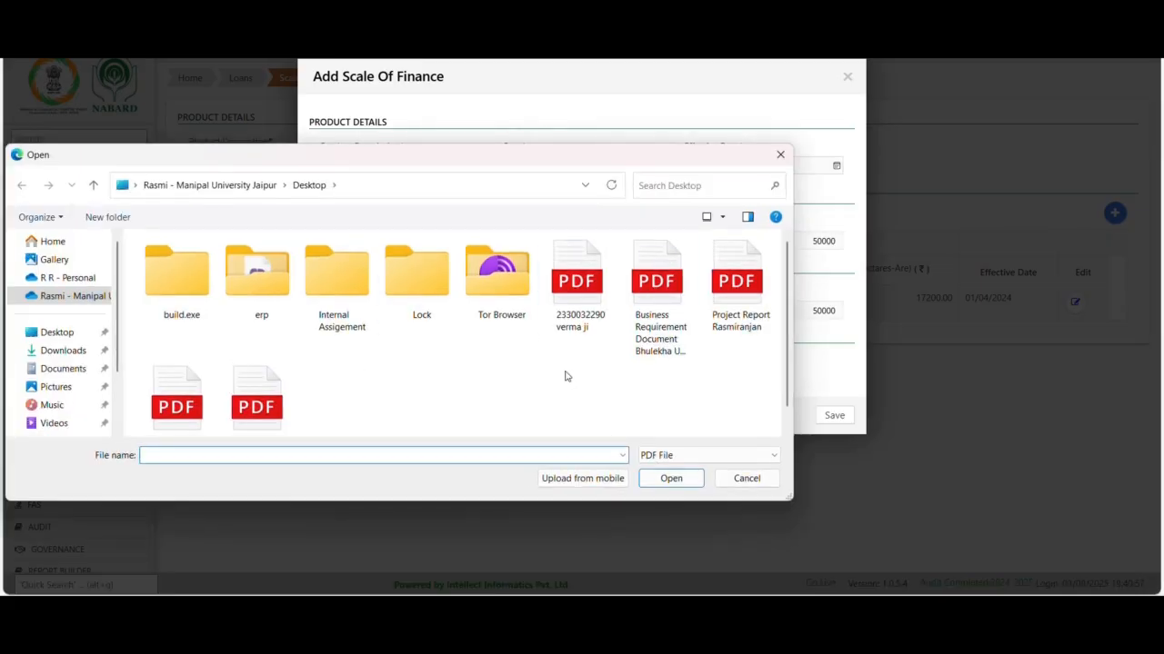
{"action": "left_click", "coordinate": [780, 155]}
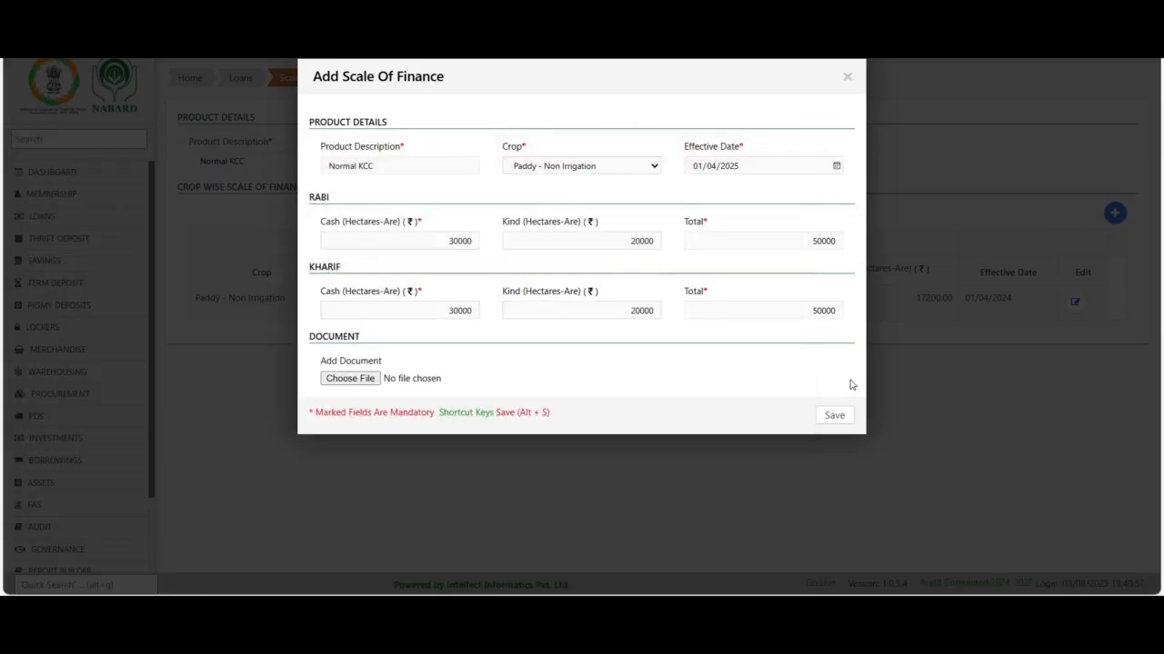
{"action": "left_click", "coordinate": [849, 79]}
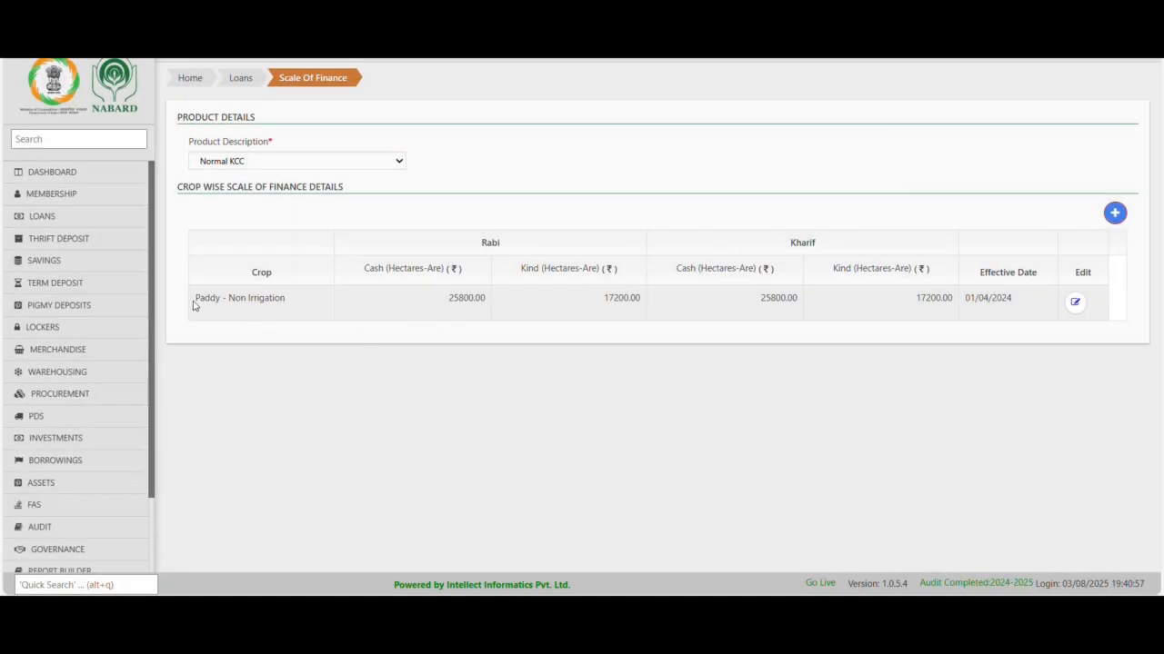
Review the cash and kind amounts and the effective date in the existing Paddy - Non Irrigation row.
{"action": "left_click_drag", "start_coordinate": [194, 303], "coordinate": [1039, 320]}
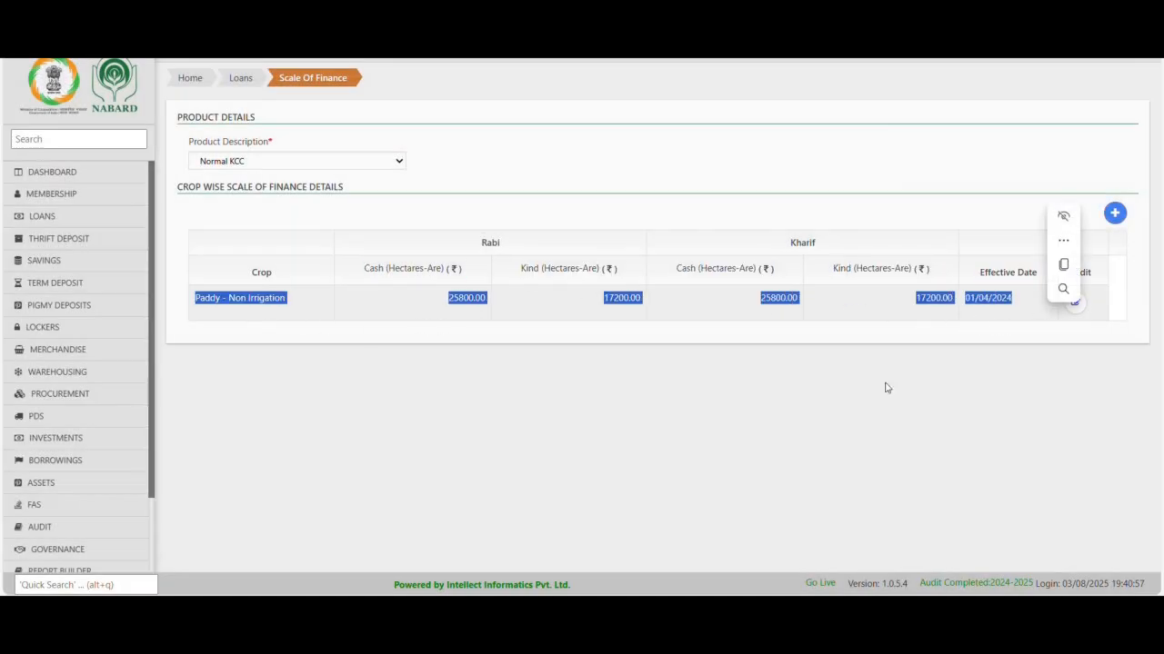
{"action": "left_click", "coordinate": [873, 395]}
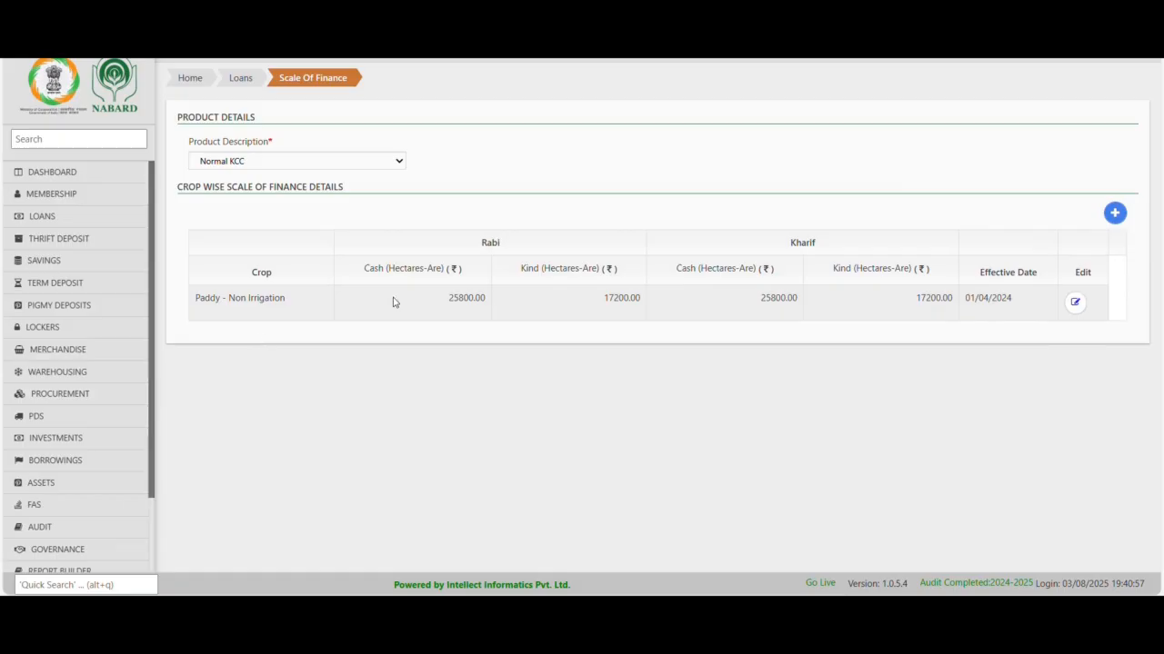
{"action": "left_click_drag", "start_coordinate": [439, 306], "coordinate": [491, 311]}
{"action": "left_click", "coordinate": [683, 390]}
{"action": "left_click_drag", "start_coordinate": [598, 307], "coordinate": [1052, 306]}
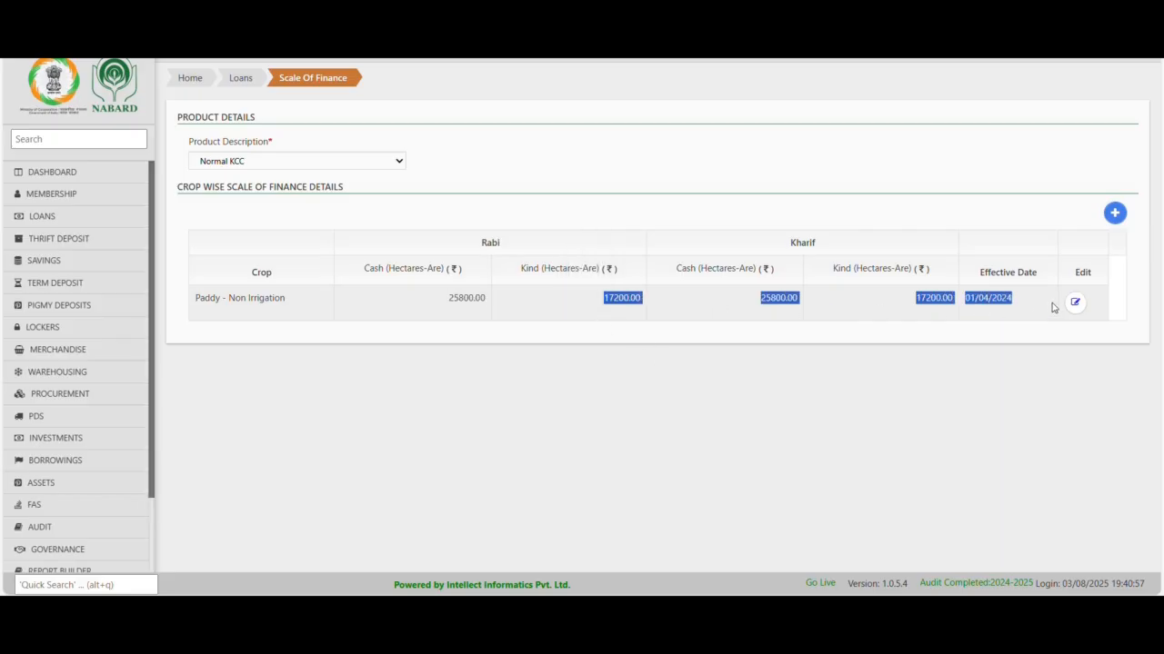
Open Land Declaration in the Loans module and load the member's record by admission number.
{"action": "left_click", "coordinate": [47, 218]}
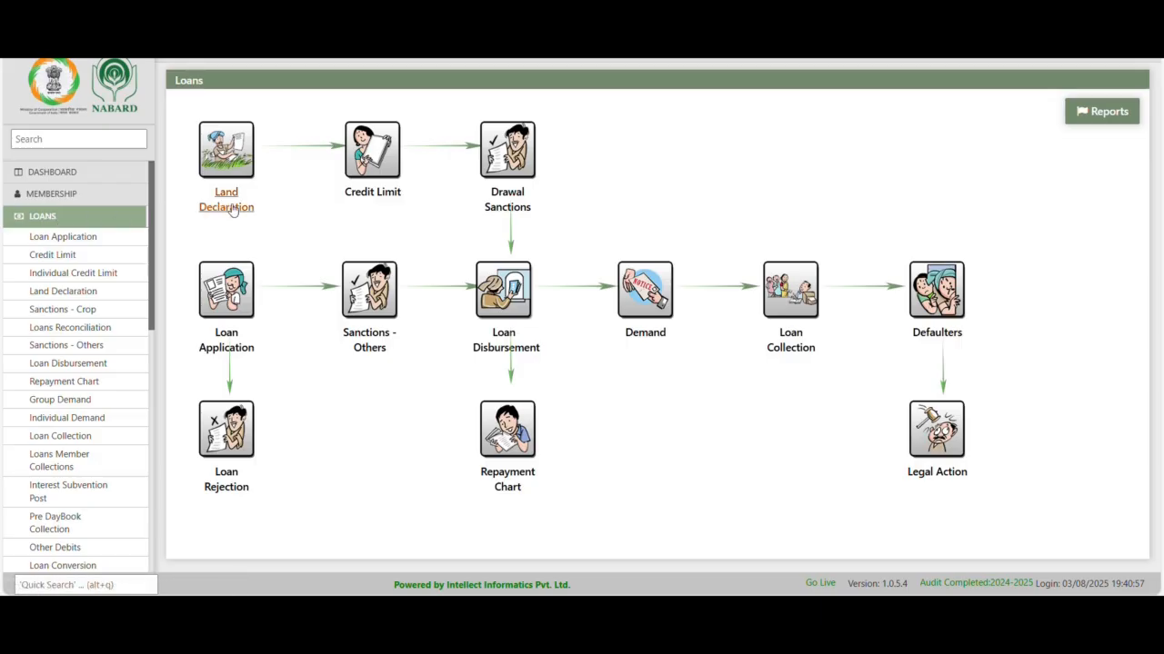
{"action": "left_click", "coordinate": [233, 208]}
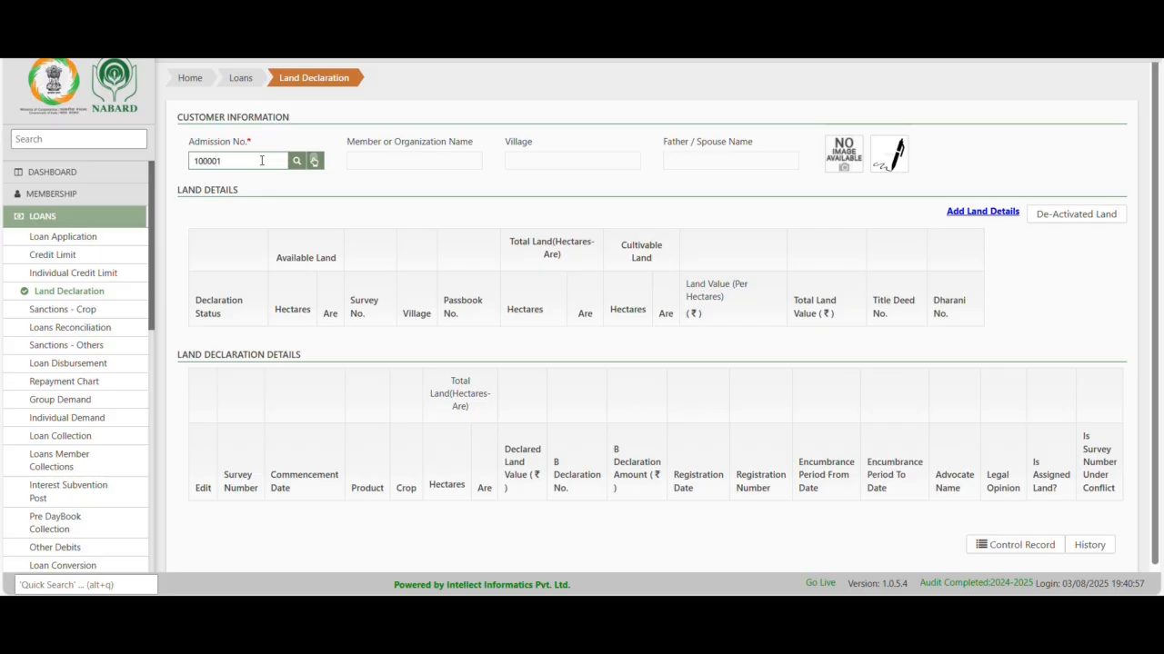
{"action": "key", "text": "Tab"}
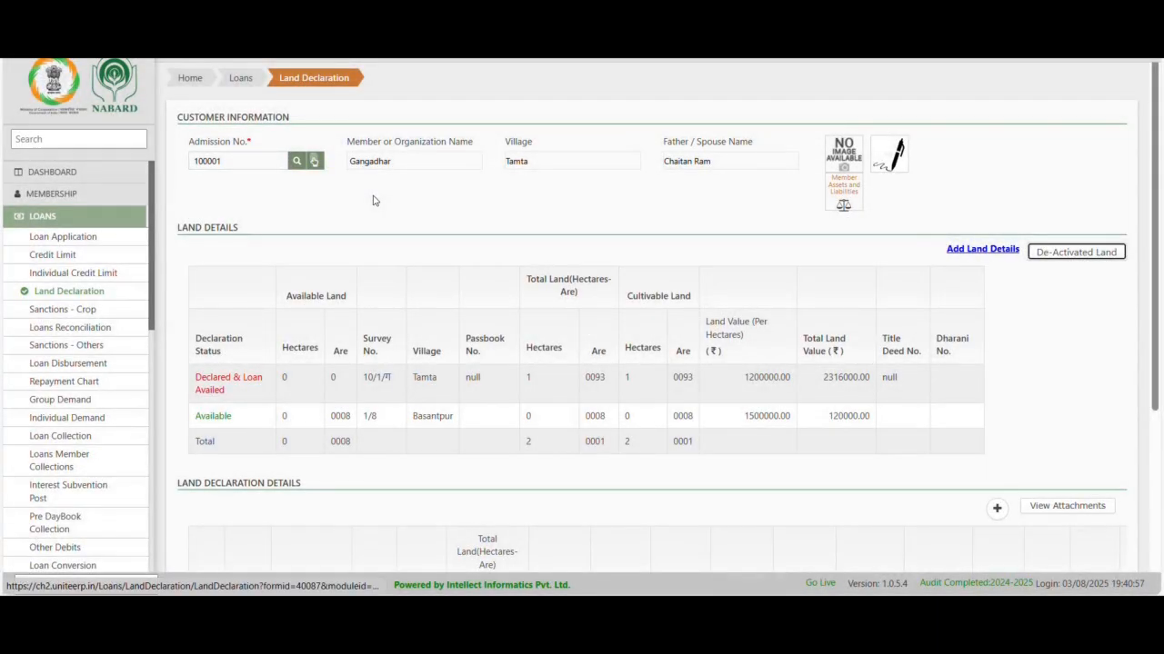
Examine the declaration status of the member's land parcels and the existing land declaration details.
{"action": "scroll", "coordinate": [311, 377], "scroll_direction": "down", "scroll_amount": 2}
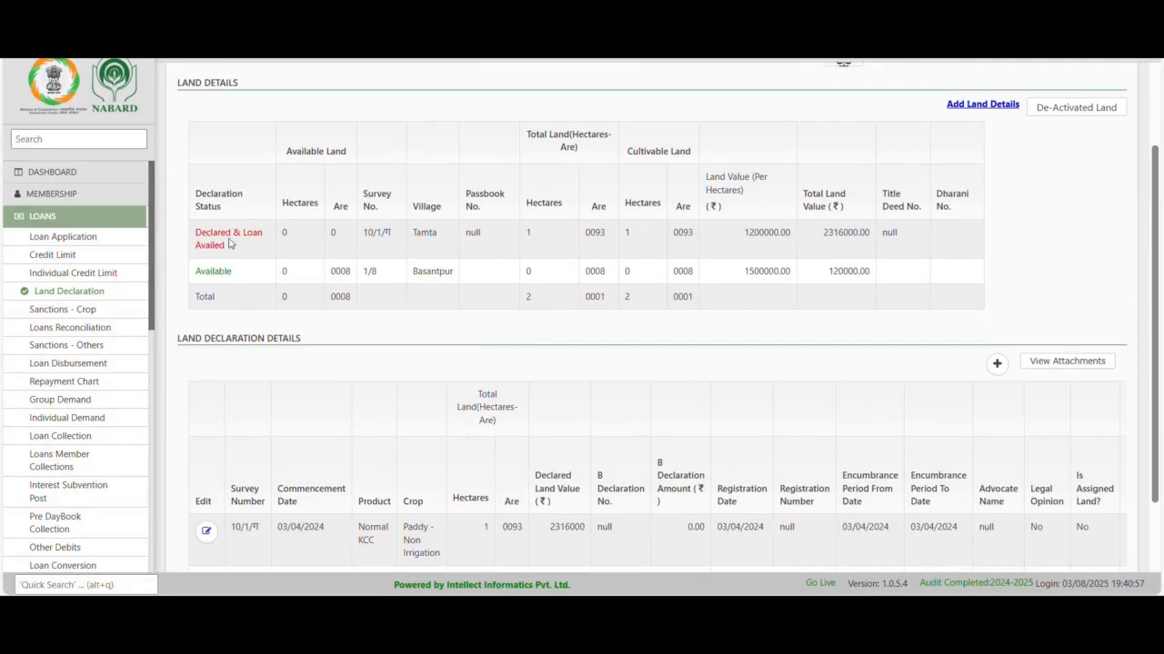
{"action": "left_click_drag", "start_coordinate": [227, 251], "coordinate": [193, 232]}
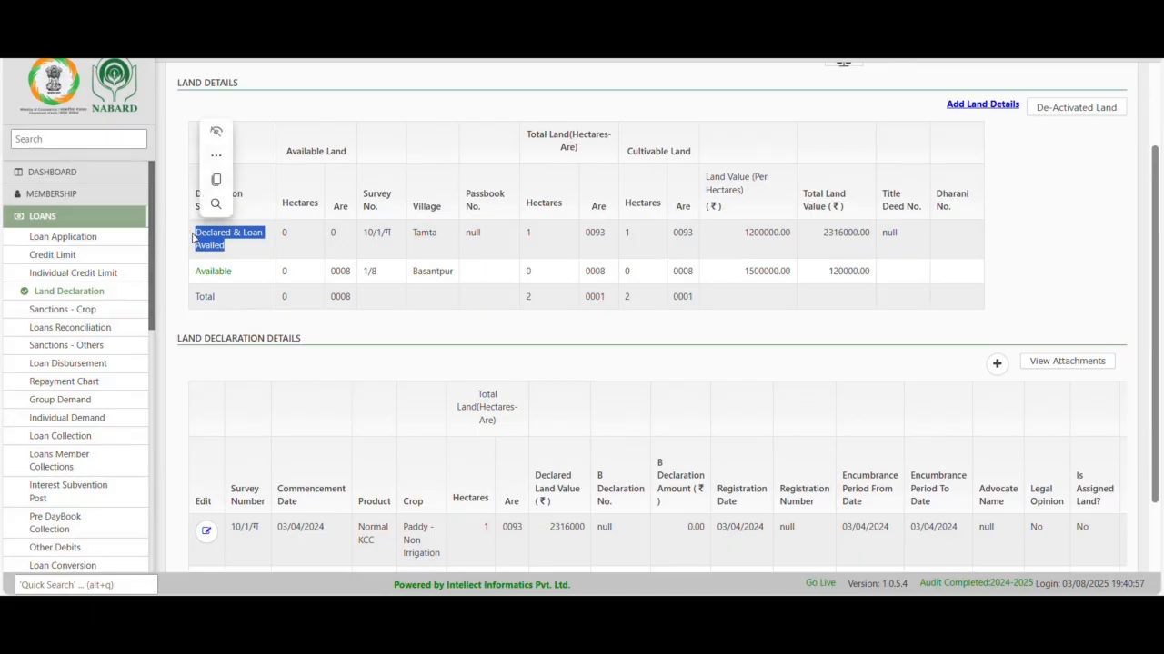
{"action": "left_click_drag", "start_coordinate": [242, 286], "coordinate": [193, 278]}
{"action": "left_click", "coordinate": [244, 276]}
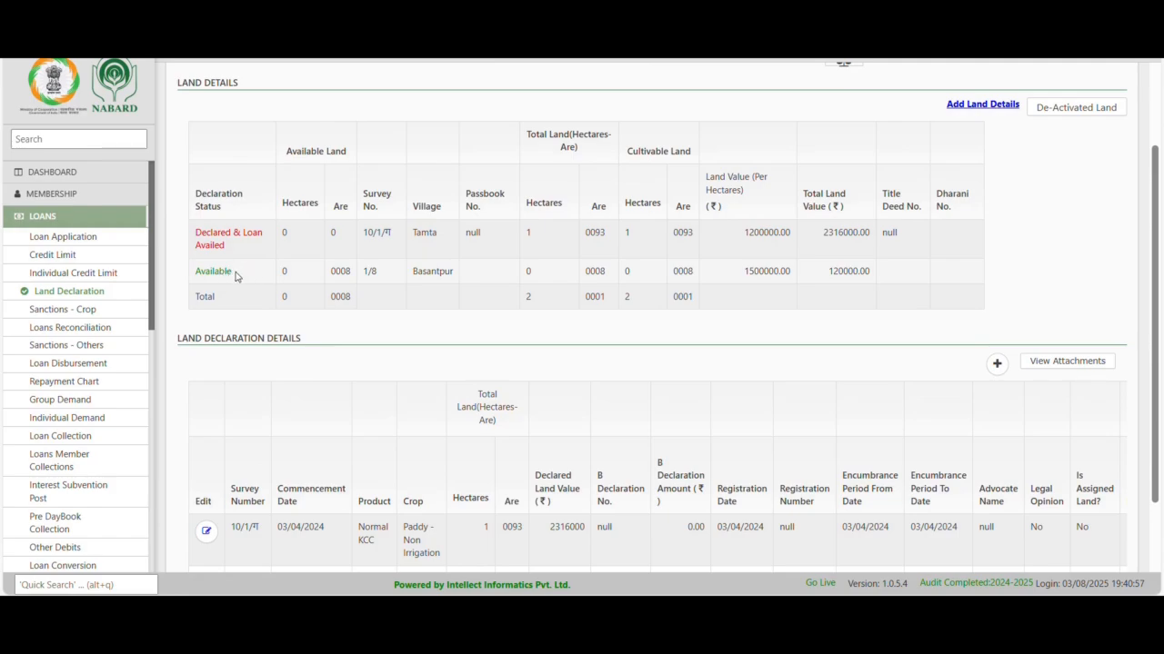
{"action": "scroll", "coordinate": [516, 336], "scroll_direction": "down", "scroll_amount": 2}
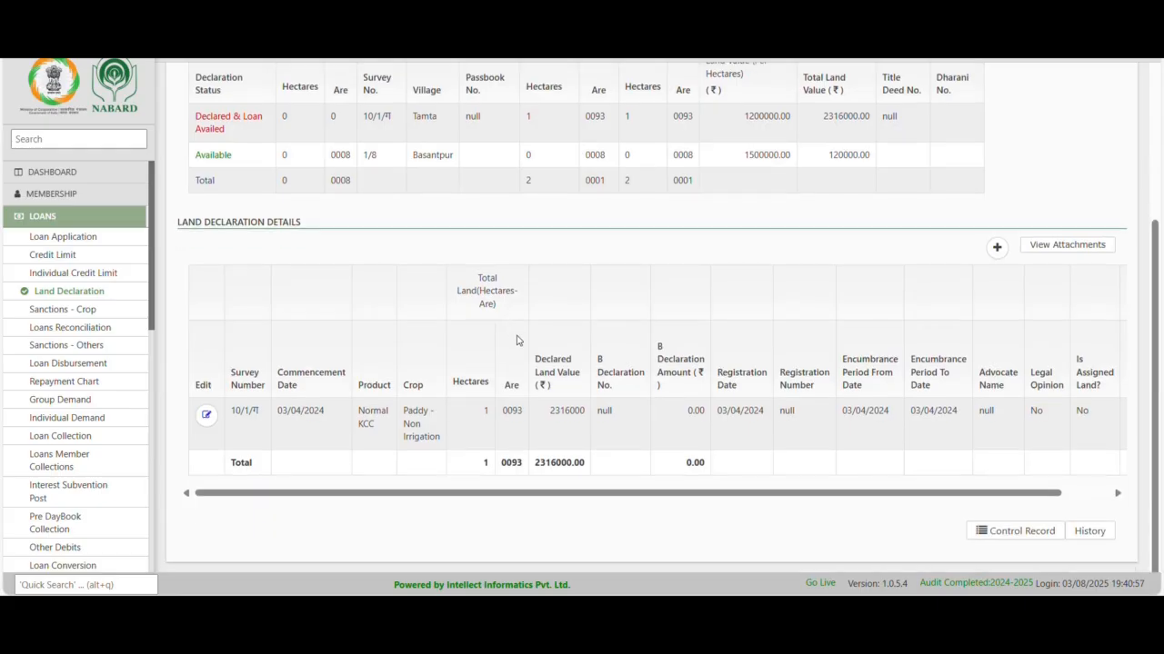
{"action": "left_click_drag", "start_coordinate": [269, 412], "coordinate": [234, 411]}
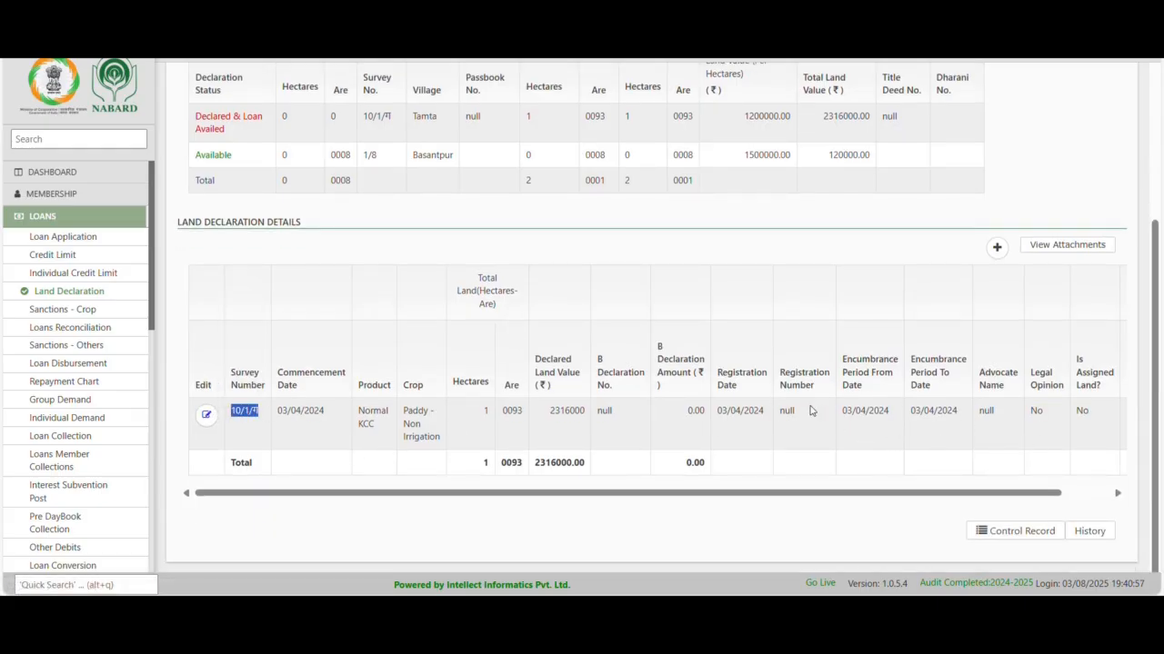
{"action": "scroll", "coordinate": [592, 293], "scroll_direction": "up", "scroll_amount": 3}
{"action": "scroll", "coordinate": [608, 294], "scroll_direction": "down", "scroll_amount": 3}
{"action": "left_click", "coordinate": [306, 226]}
{"action": "left_click_drag", "start_coordinate": [306, 225], "coordinate": [174, 227]}
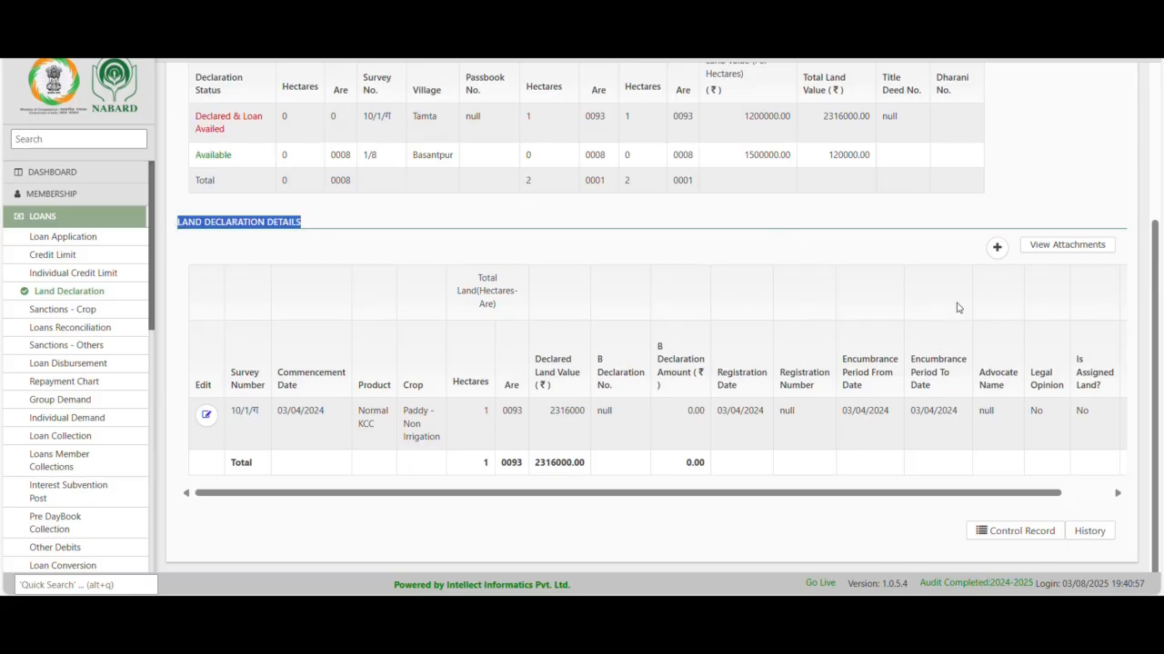
Start a new land declaration with product Normal KCC, crop Paddy - Non Irrigation and village Basantpur.
{"action": "left_click", "coordinate": [996, 248]}
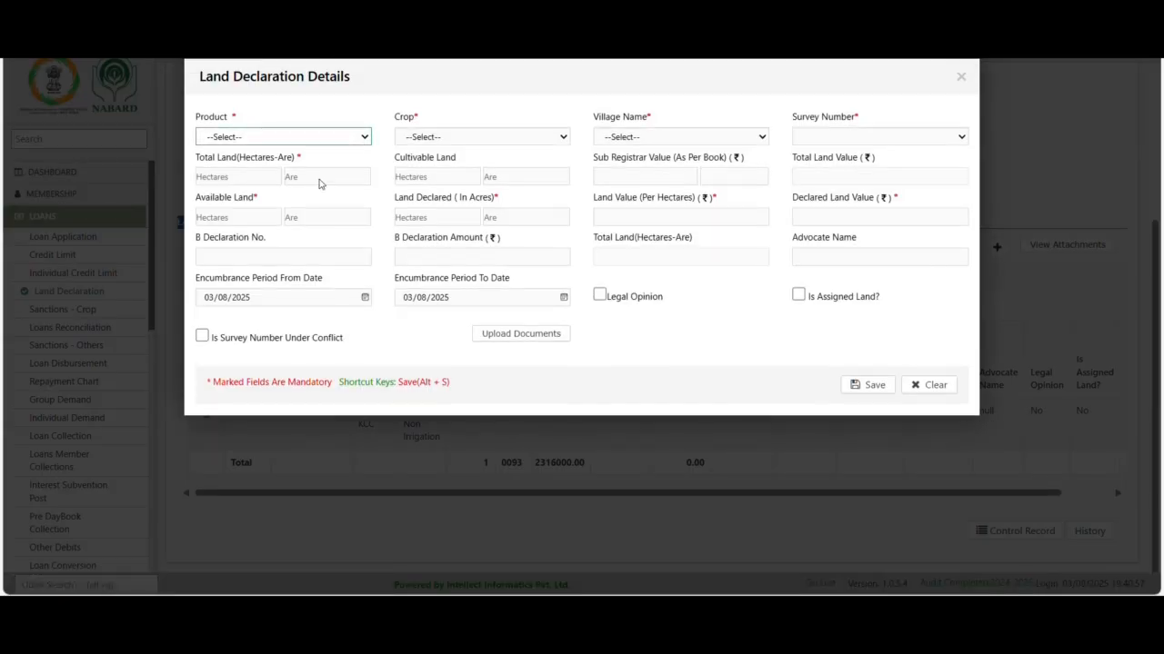
{"action": "left_click", "coordinate": [285, 137]}
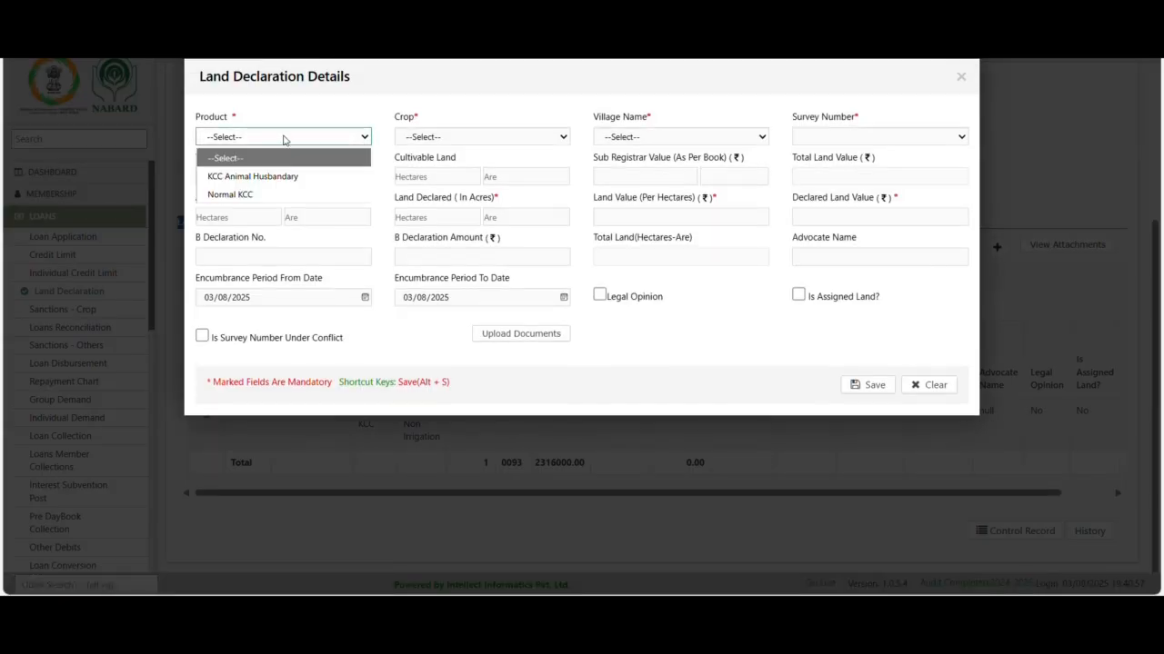
{"action": "left_click", "coordinate": [251, 198]}
{"action": "left_click", "coordinate": [429, 138]}
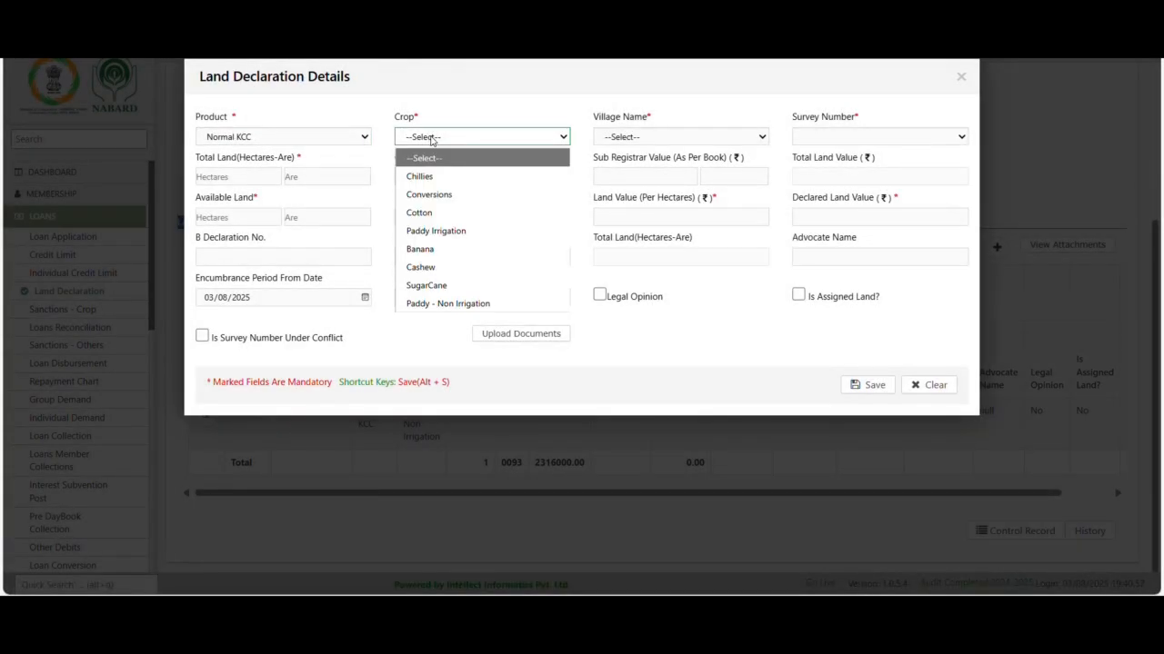
{"action": "left_click", "coordinate": [461, 306]}
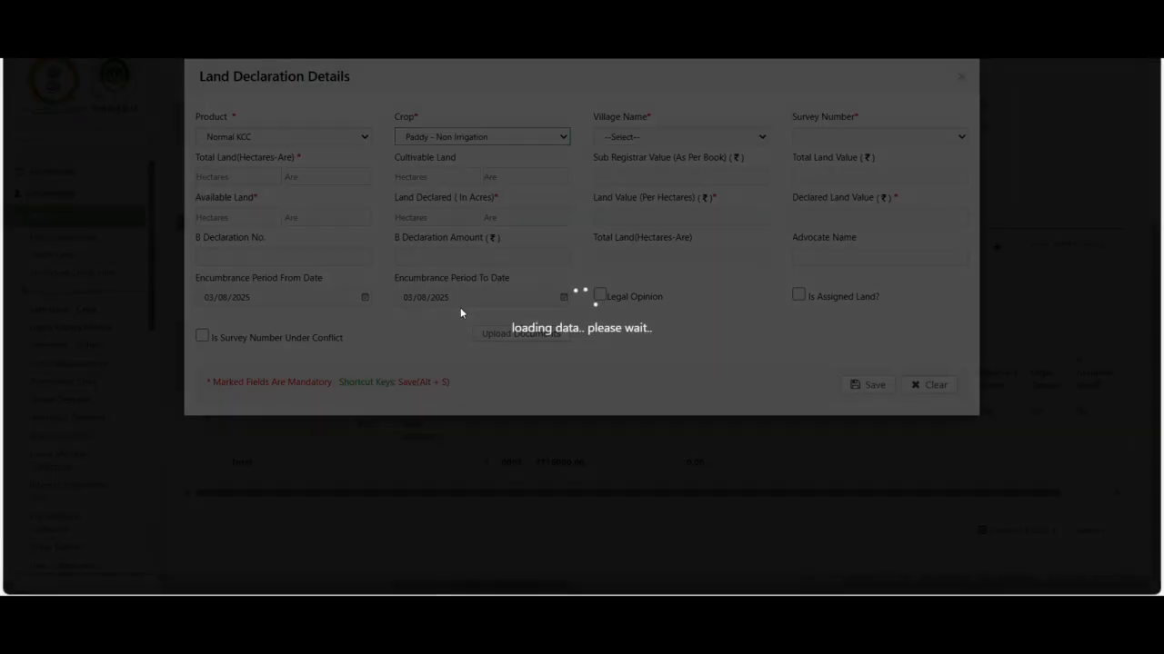
{"action": "left_click", "coordinate": [636, 139]}
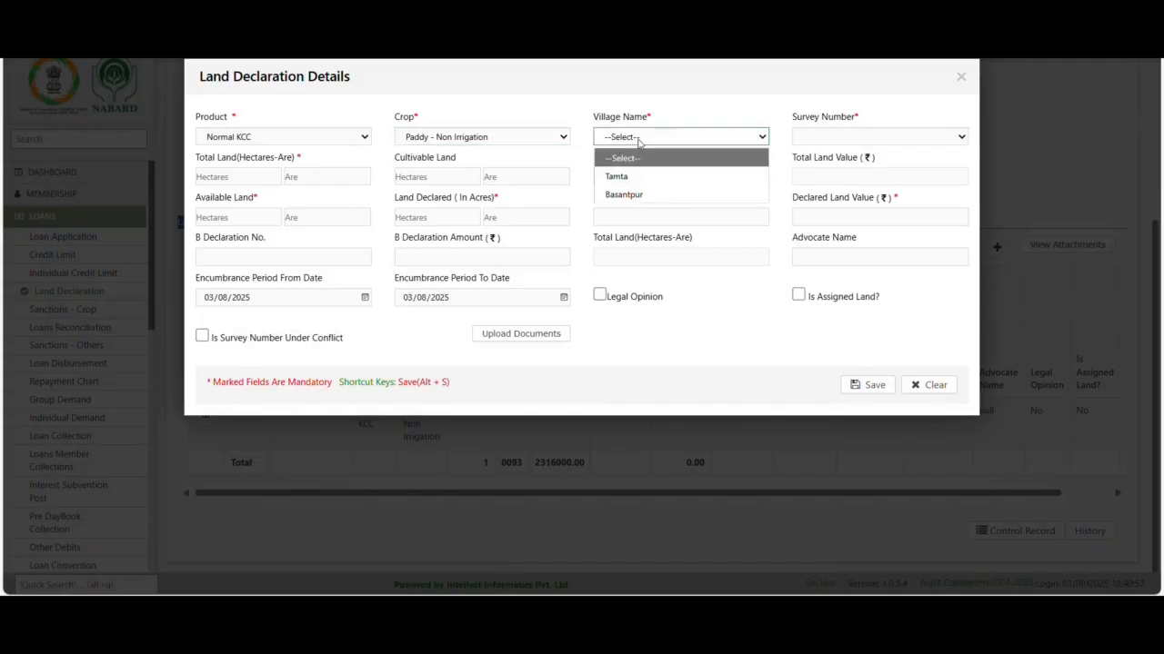
{"action": "left_click", "coordinate": [635, 195]}
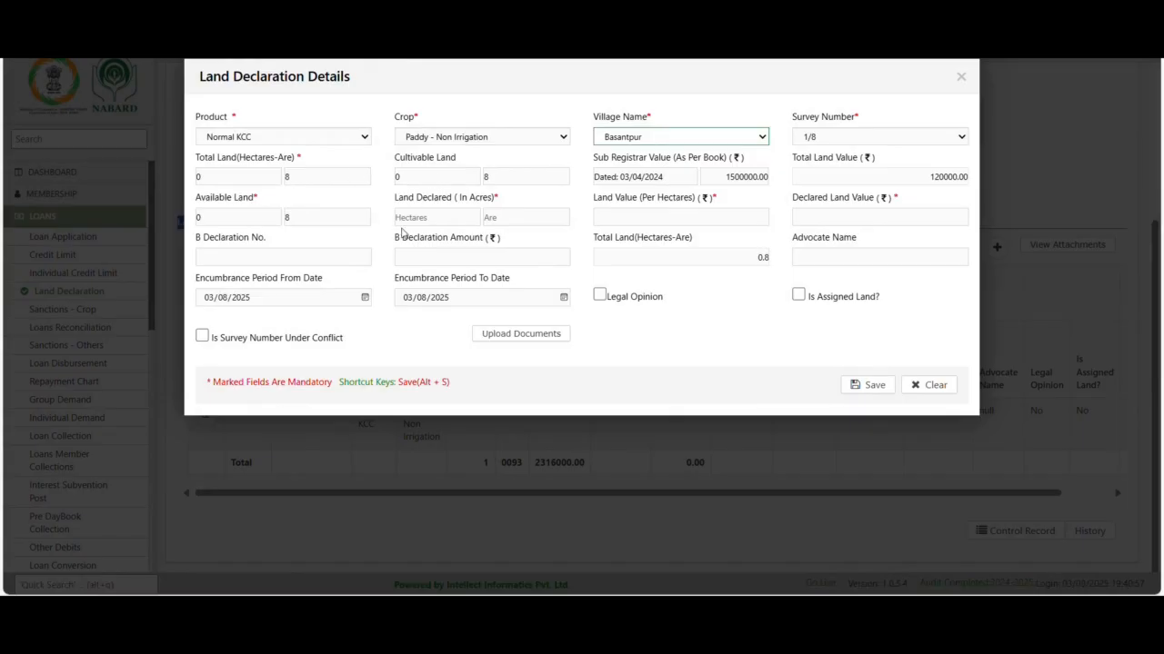
Set the declared land to 0 hectares and 8 are, matching the parcel's total land.
{"action": "left_click", "coordinate": [442, 216]}
{"action": "type", "text": "0"}
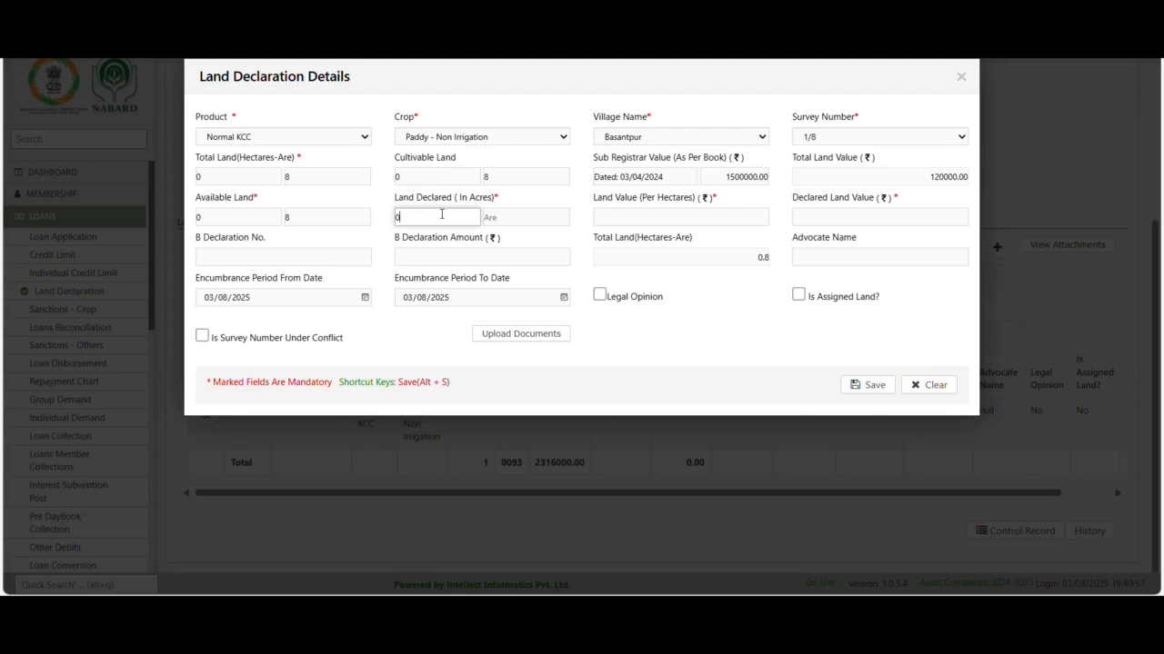
{"action": "left_click", "coordinate": [522, 221]}
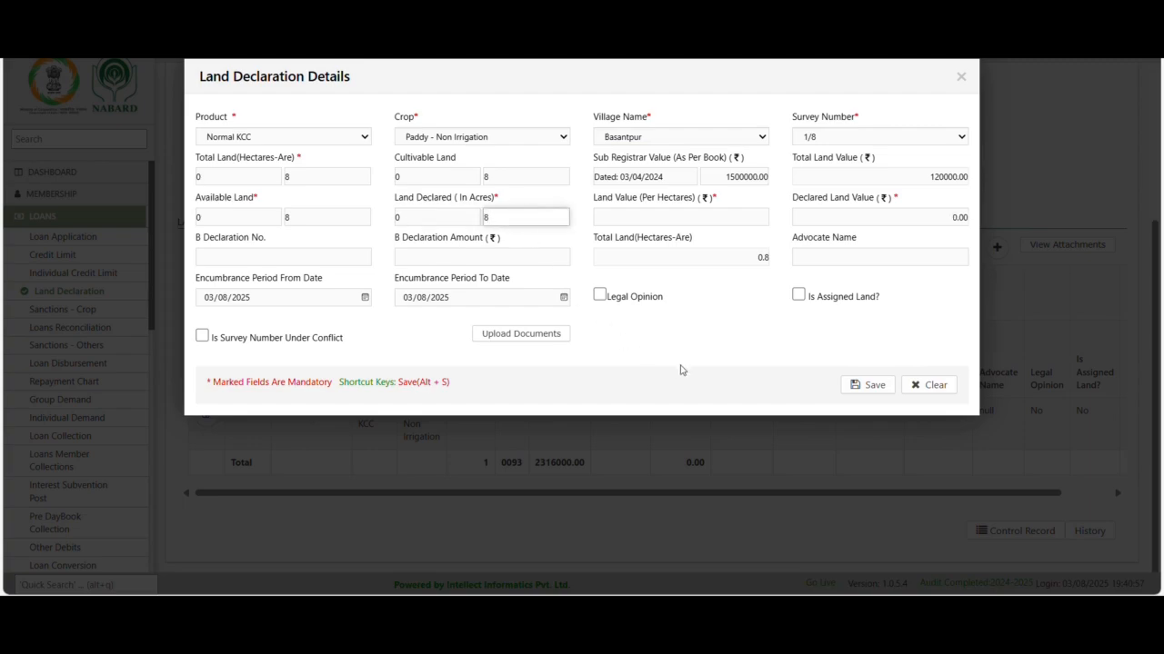
{"action": "left_click", "coordinate": [681, 370]}
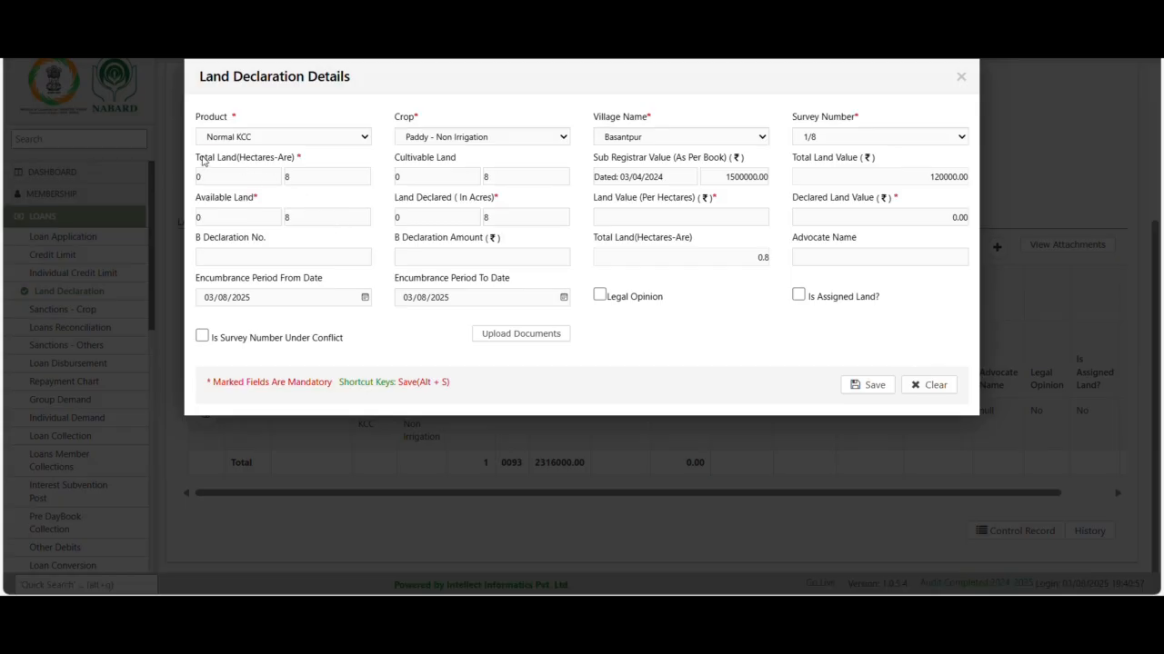
{"action": "left_click_drag", "start_coordinate": [204, 161], "coordinate": [318, 175]}
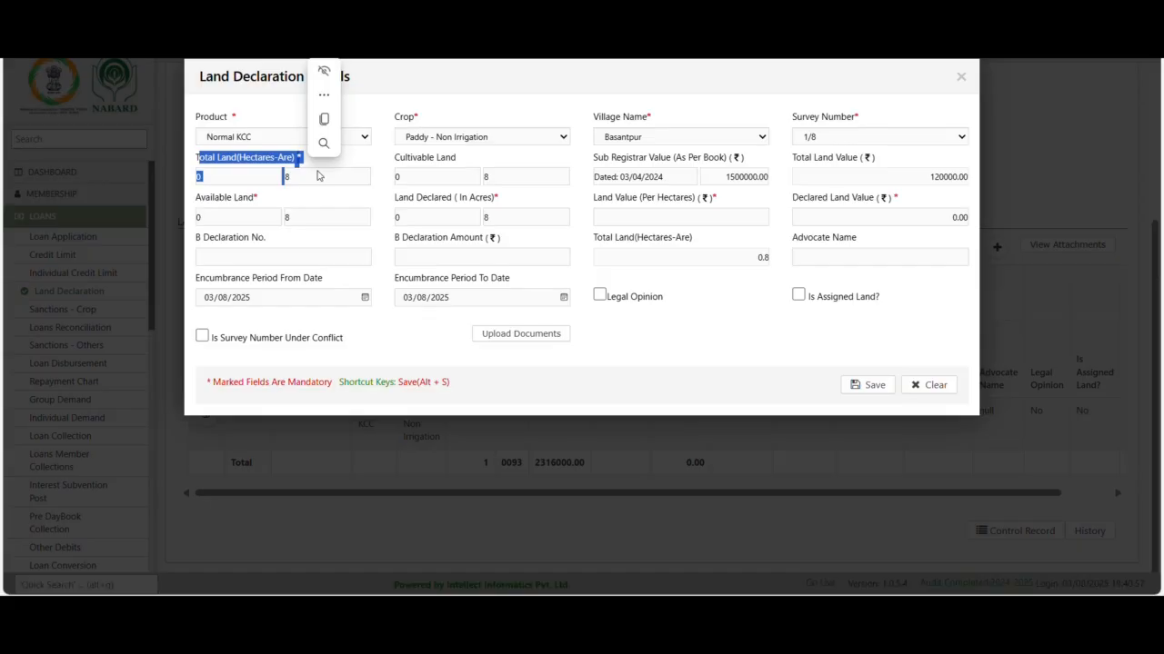
{"action": "left_click", "coordinate": [720, 355]}
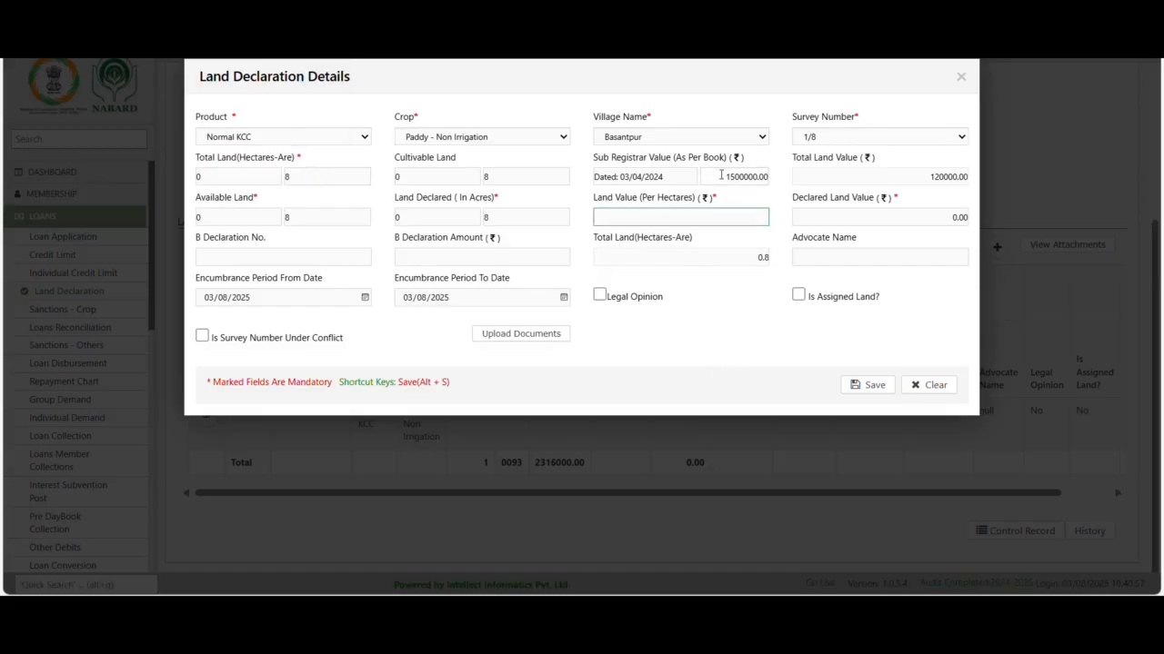
Set the land value per hectare to 1500000 and save the land declaration.
{"action": "left_click_drag", "start_coordinate": [721, 175], "coordinate": [774, 174]}
{"action": "left_click", "coordinate": [743, 218]}
{"action": "left_click", "coordinate": [736, 310]}
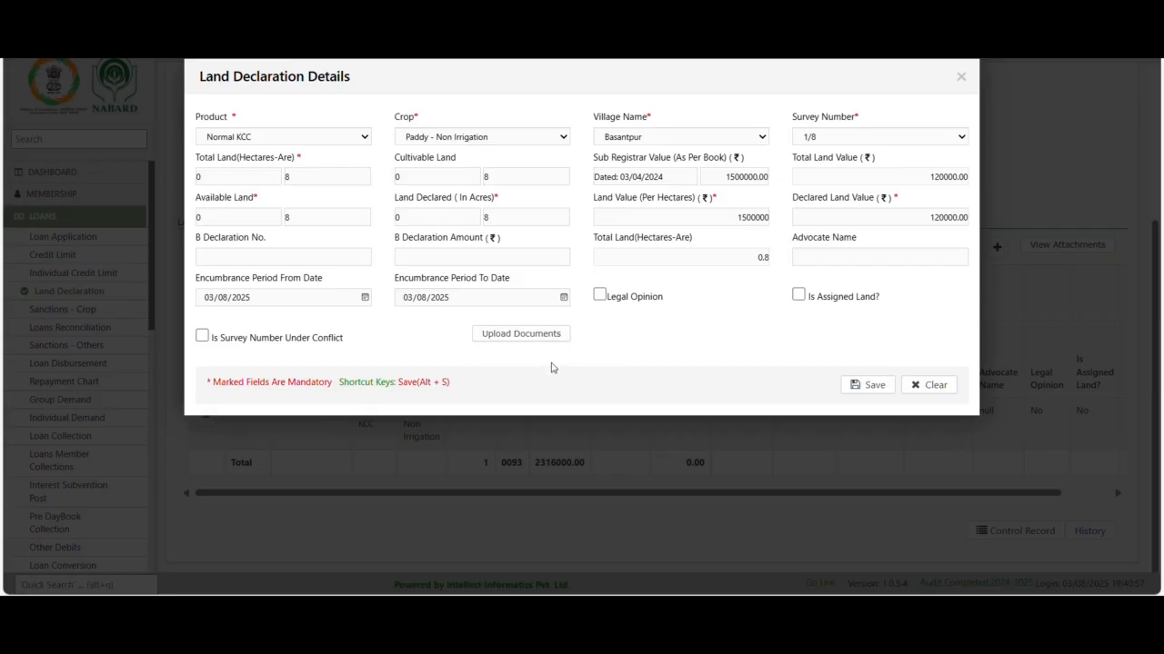
{"action": "left_click", "coordinate": [871, 385]}
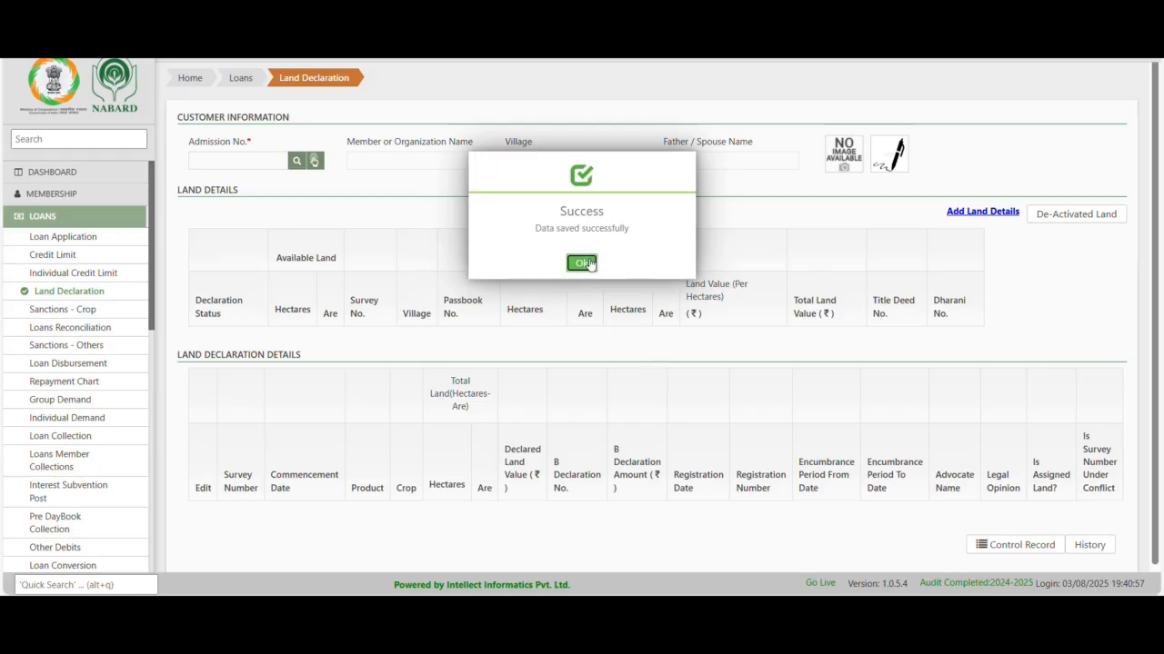
{"action": "left_click", "coordinate": [582, 263]}
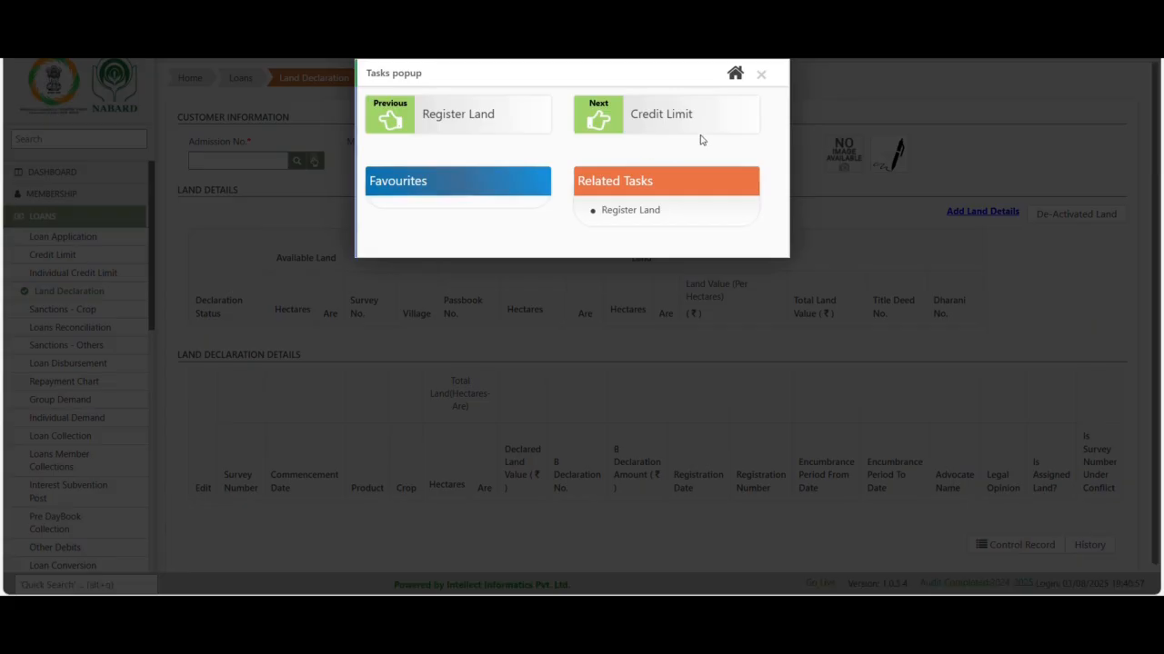
Look up the credit limit applications of all members in all villages for product Normal KCC.
{"action": "double_click", "coordinate": [608, 107]}
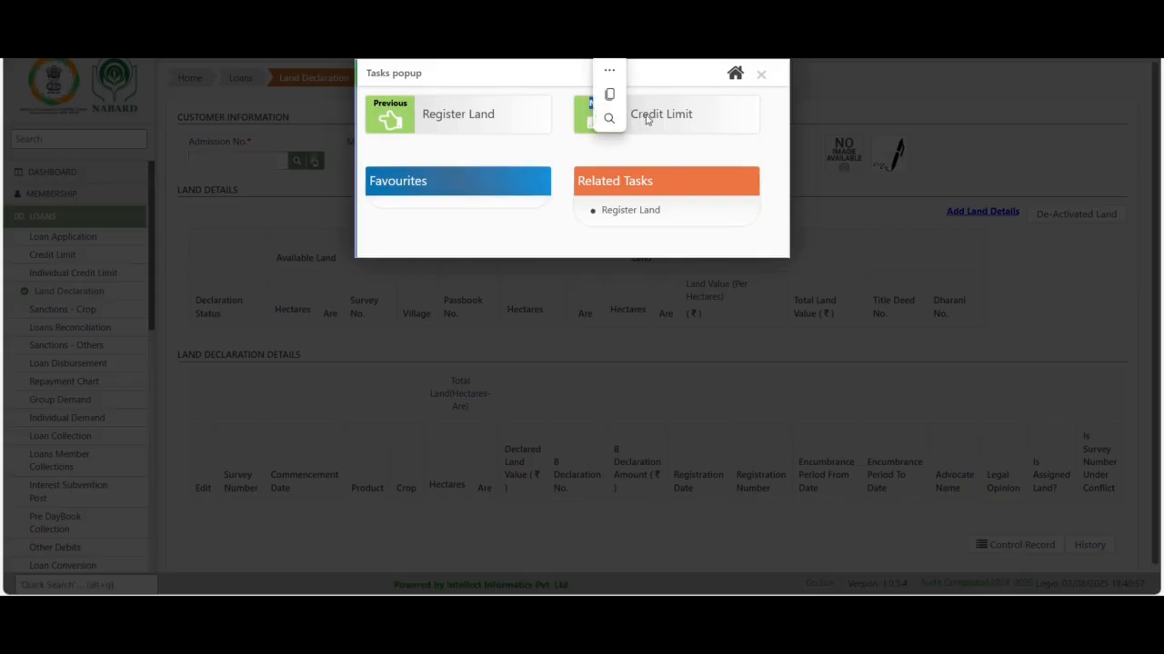
{"action": "left_click", "coordinate": [666, 152]}
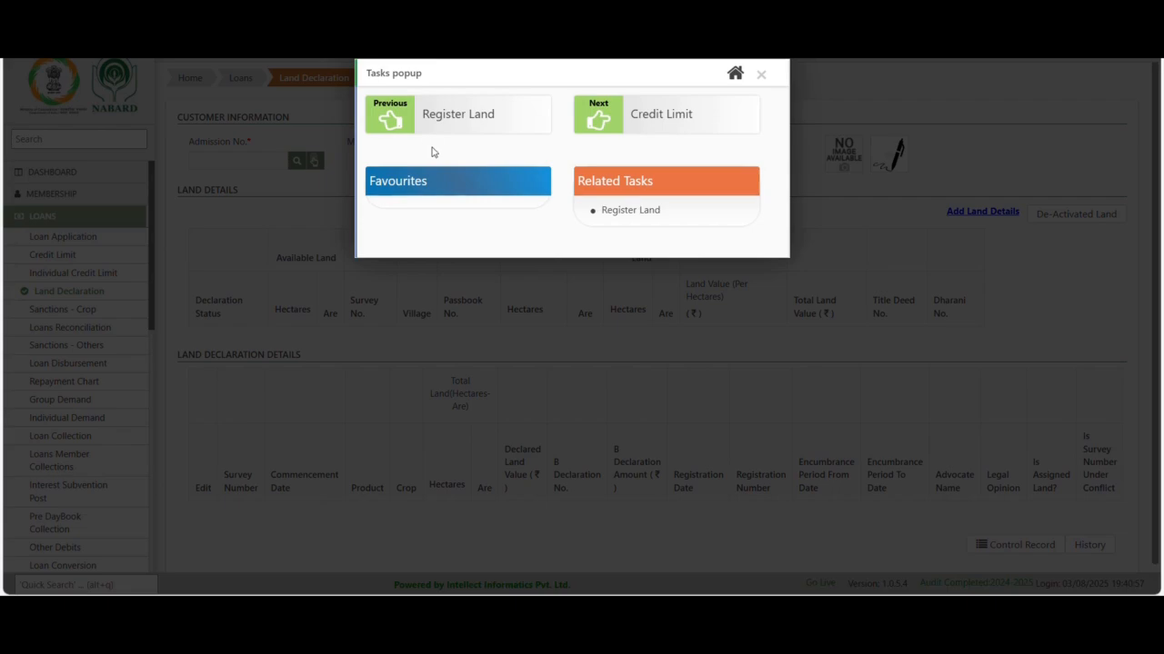
{"action": "left_click", "coordinate": [662, 119]}
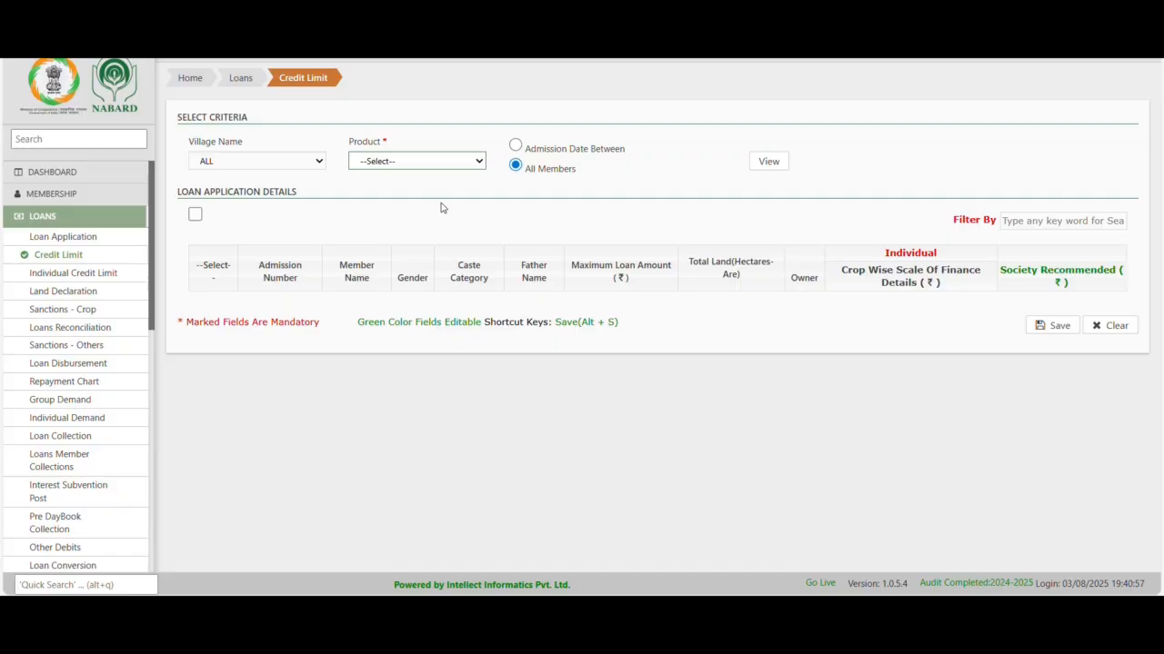
{"action": "left_click", "coordinate": [398, 160]}
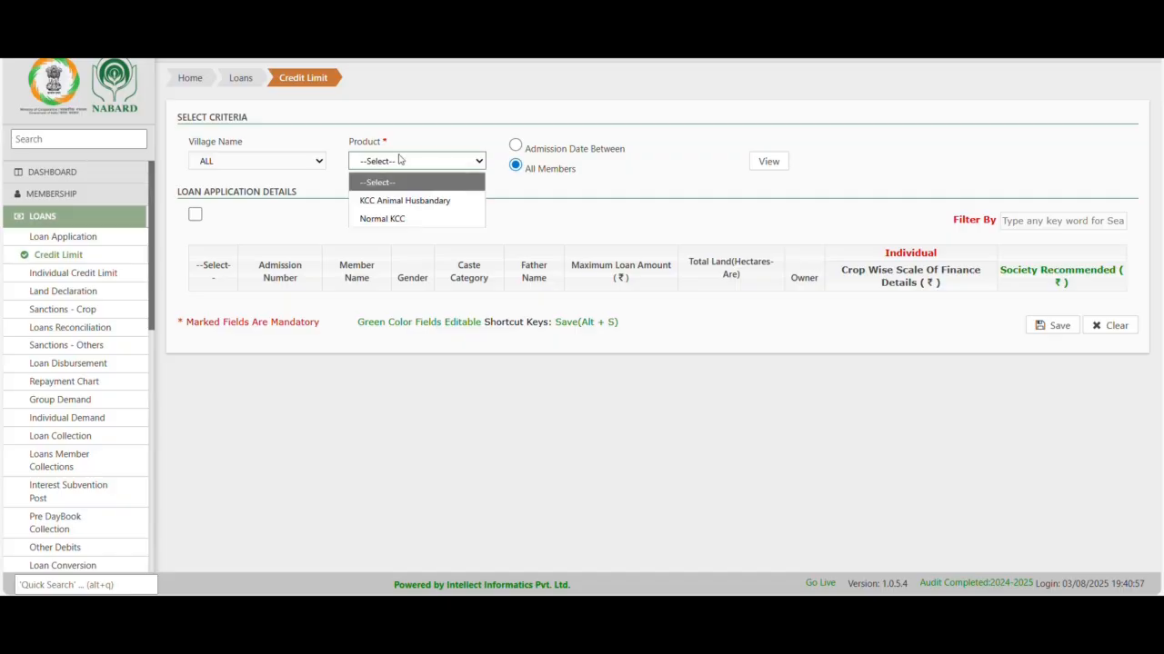
{"action": "left_click", "coordinate": [405, 220]}
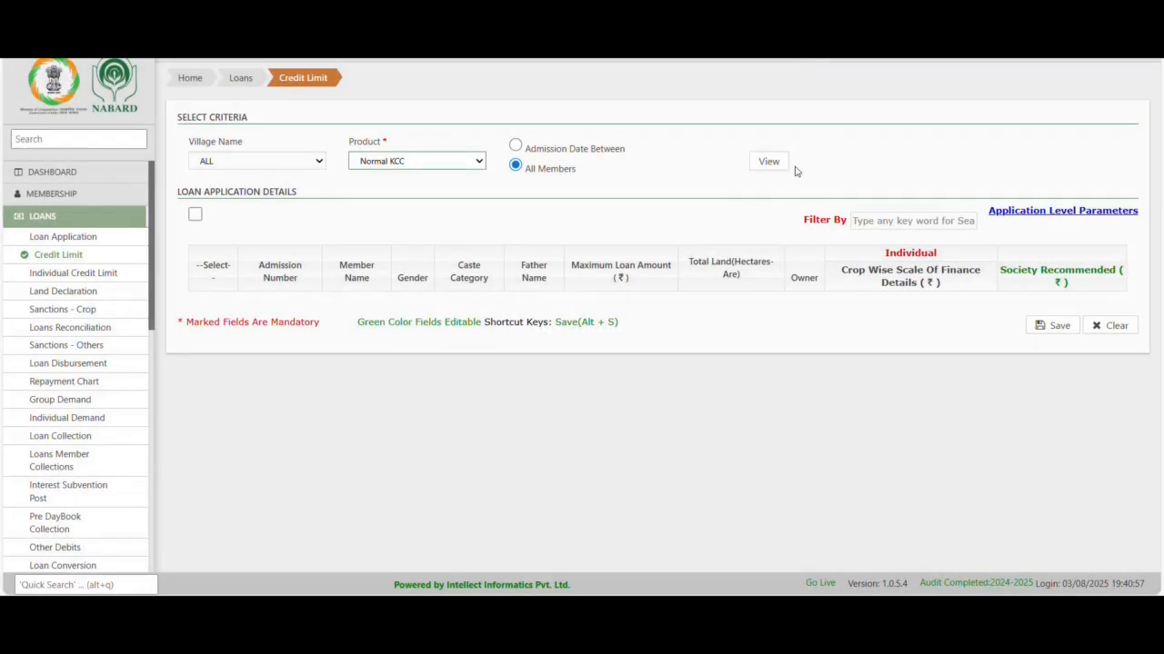
{"action": "left_click", "coordinate": [769, 161]}
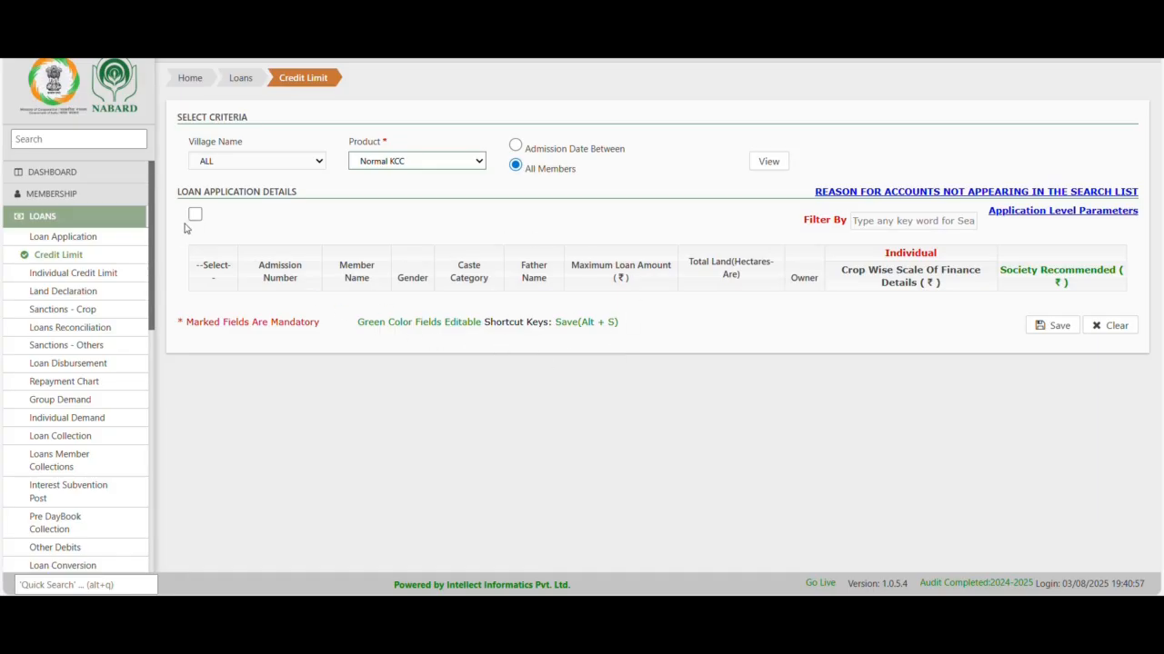
{"action": "left_click_drag", "start_coordinate": [191, 254], "coordinate": [670, 351]}
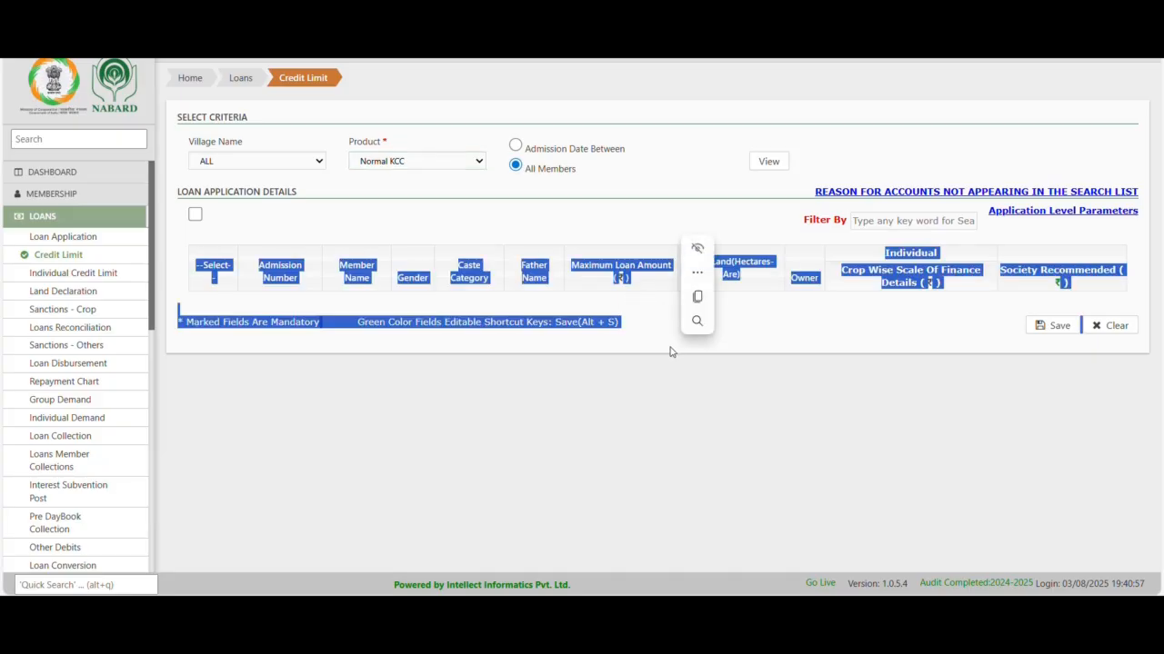
{"action": "left_click", "coordinate": [369, 221]}
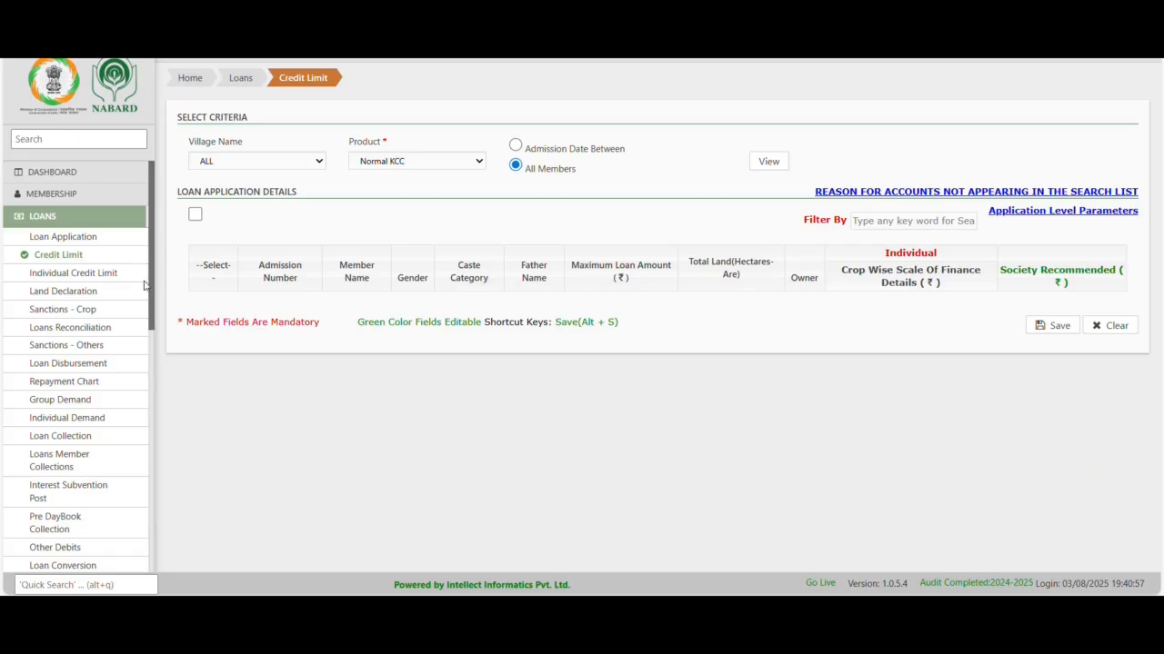
View the member's individual credit limit for Normal KCC with criteria Regenerate Credit Limit, and examine the eligibility and society recommended amounts.
{"action": "left_click", "coordinate": [64, 280]}
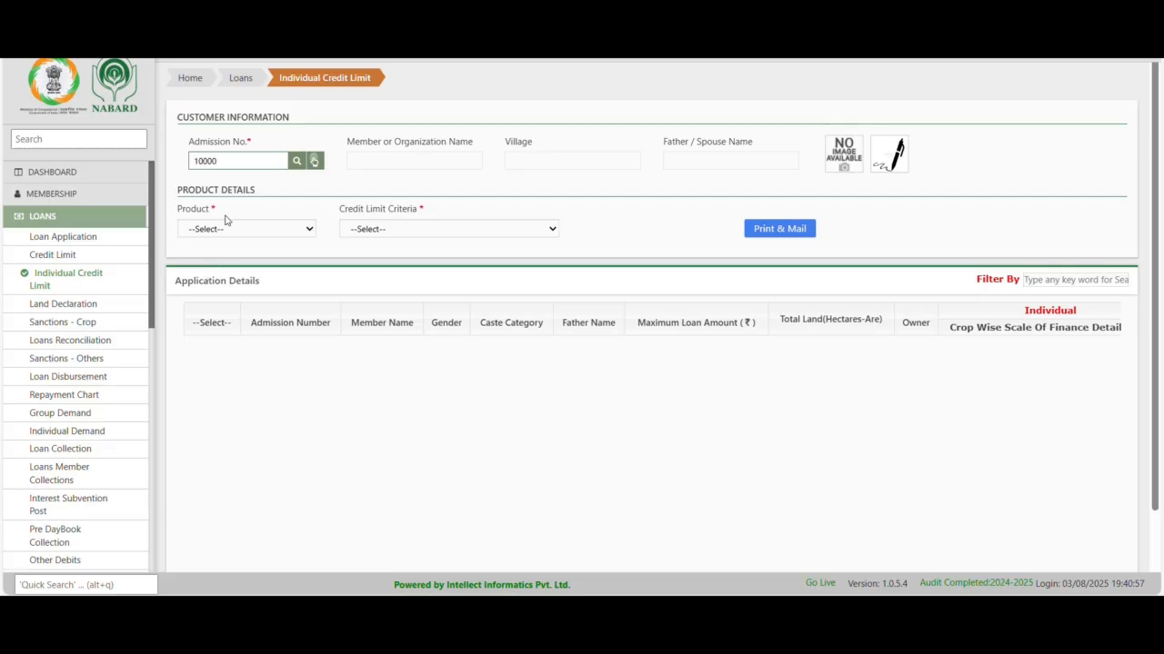
{"action": "key", "text": "Tab"}
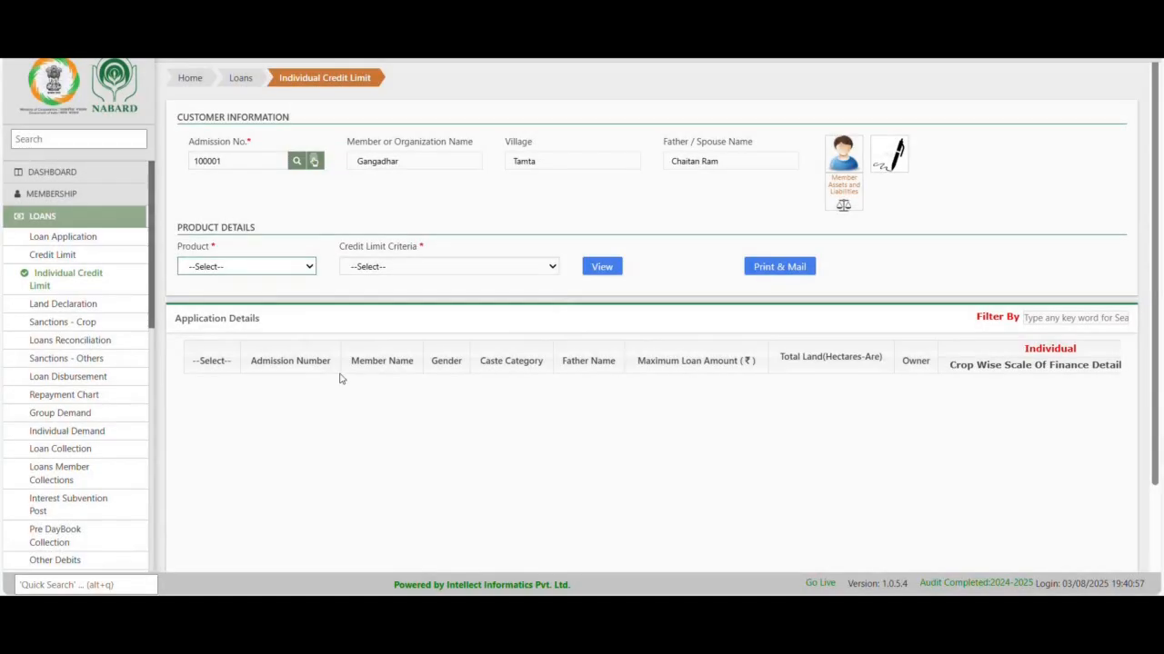
{"action": "left_click", "coordinate": [278, 267]}
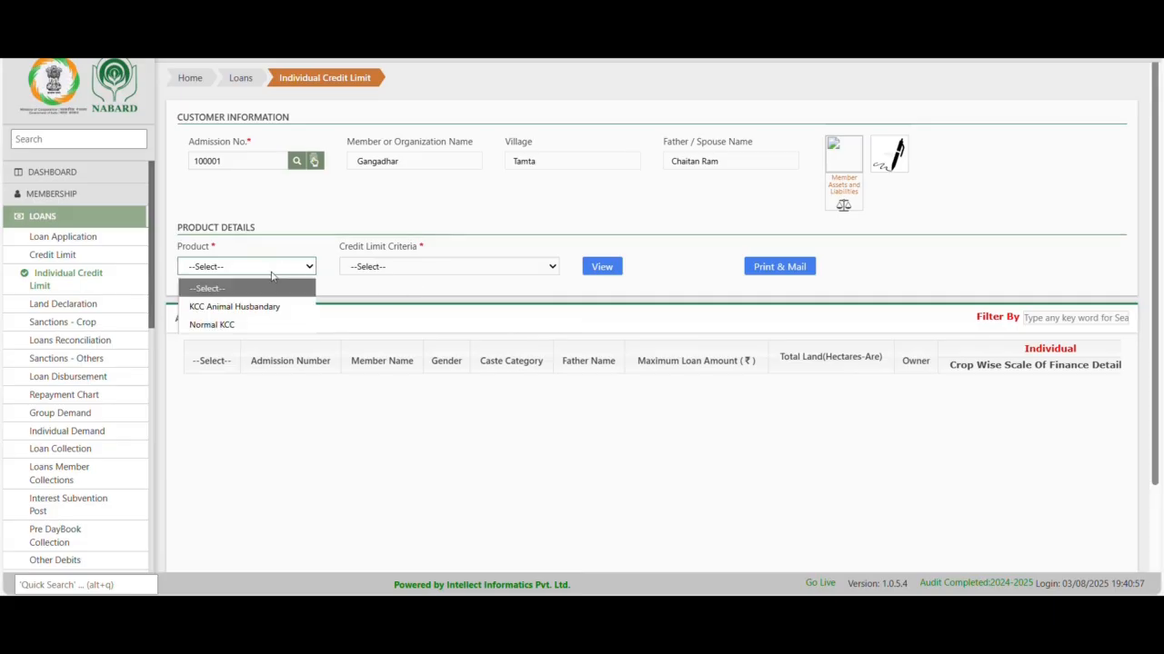
{"action": "left_click", "coordinate": [223, 323]}
{"action": "left_click", "coordinate": [373, 274]}
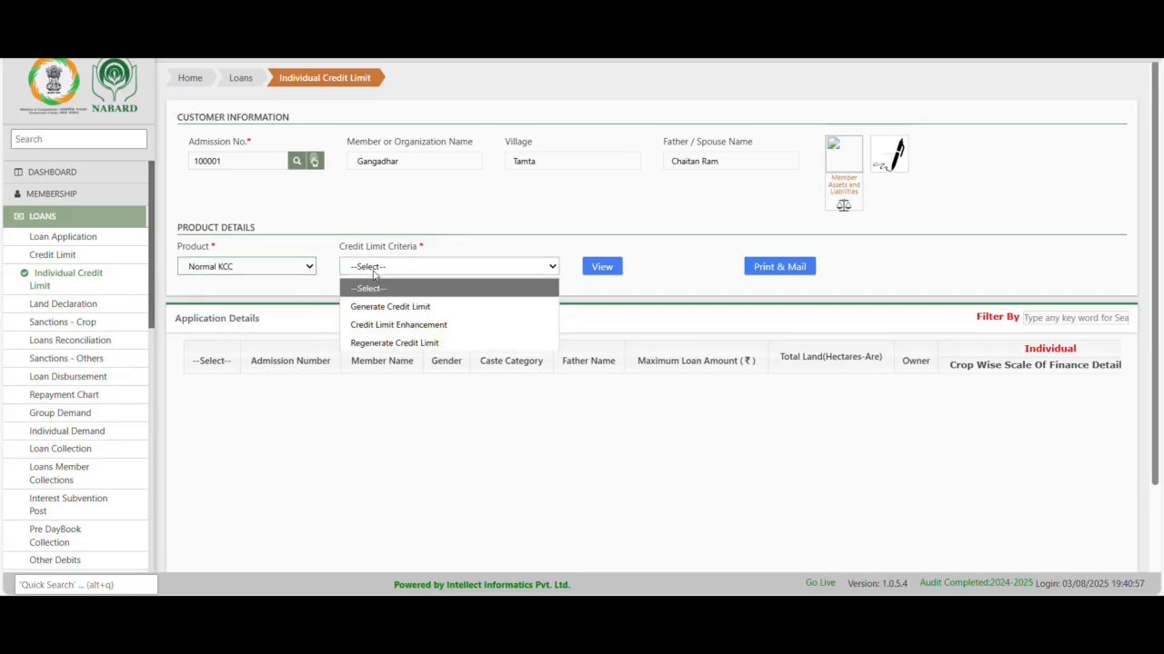
{"action": "left_click", "coordinate": [420, 340]}
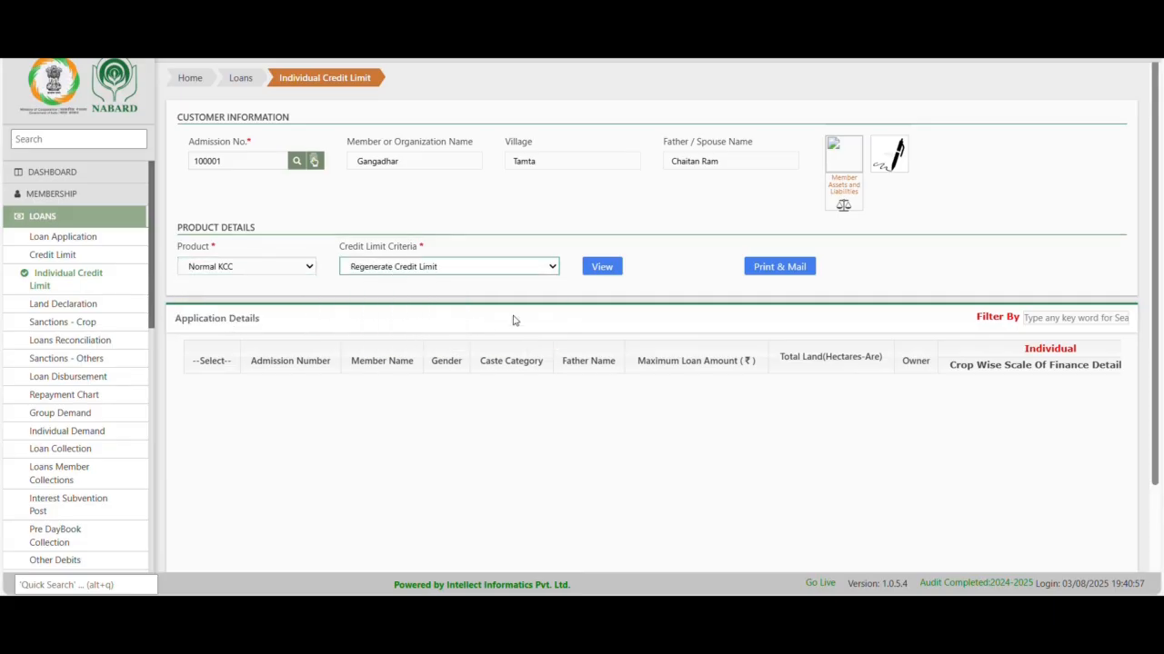
{"action": "left_click", "coordinate": [603, 269]}
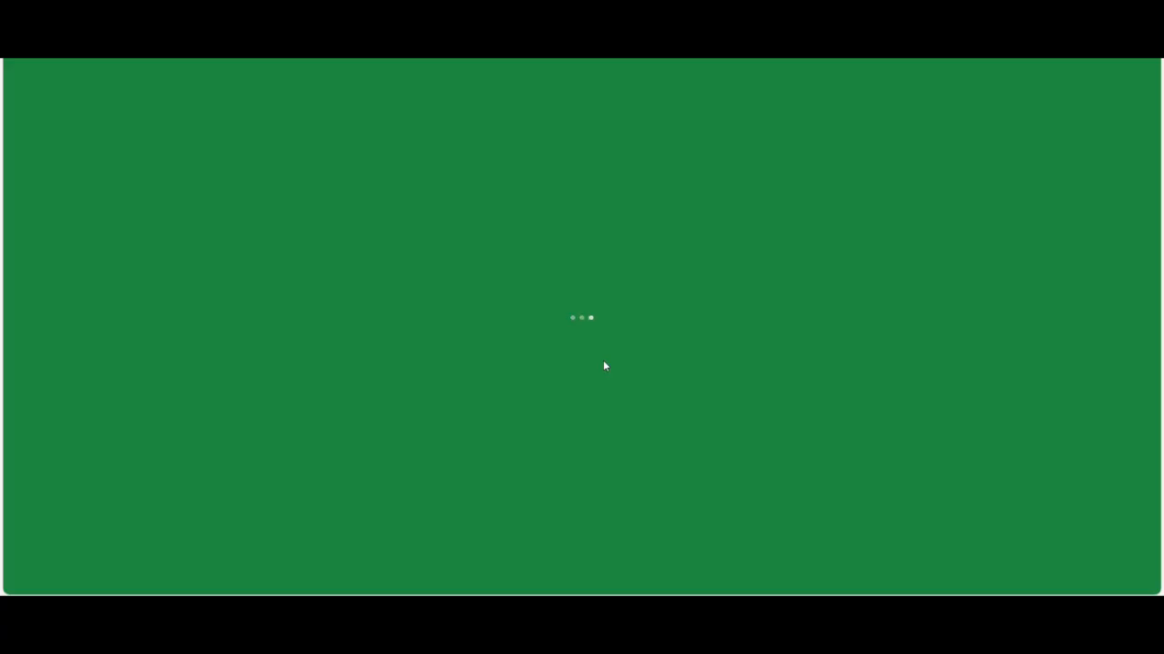
{"action": "scroll", "coordinate": [488, 404], "scroll_direction": "down", "scroll_amount": 3}
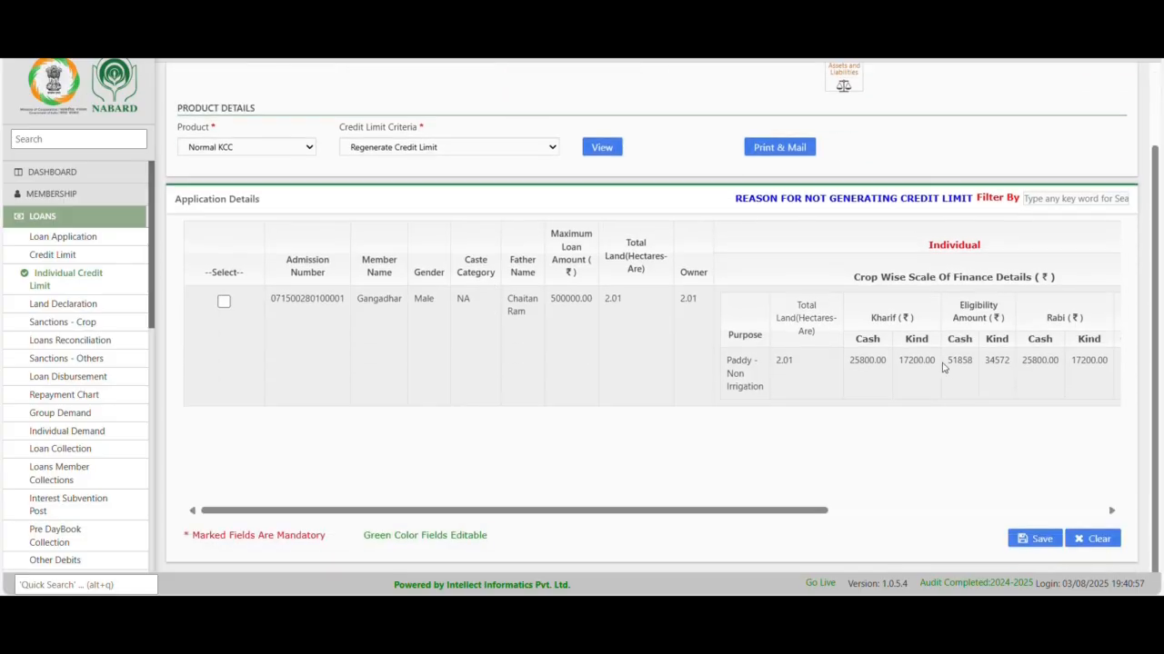
{"action": "scroll", "coordinate": [945, 367], "scroll_direction": "right", "scroll_amount": 6}
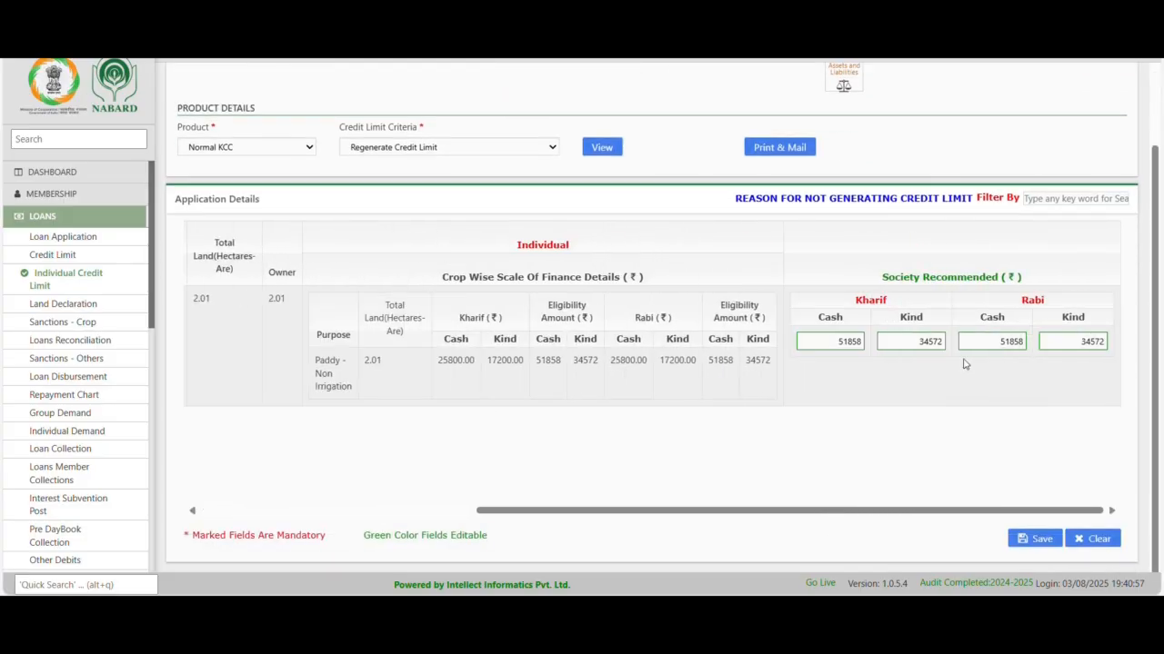
{"action": "scroll", "coordinate": [641, 385], "scroll_direction": "left", "scroll_amount": 6}
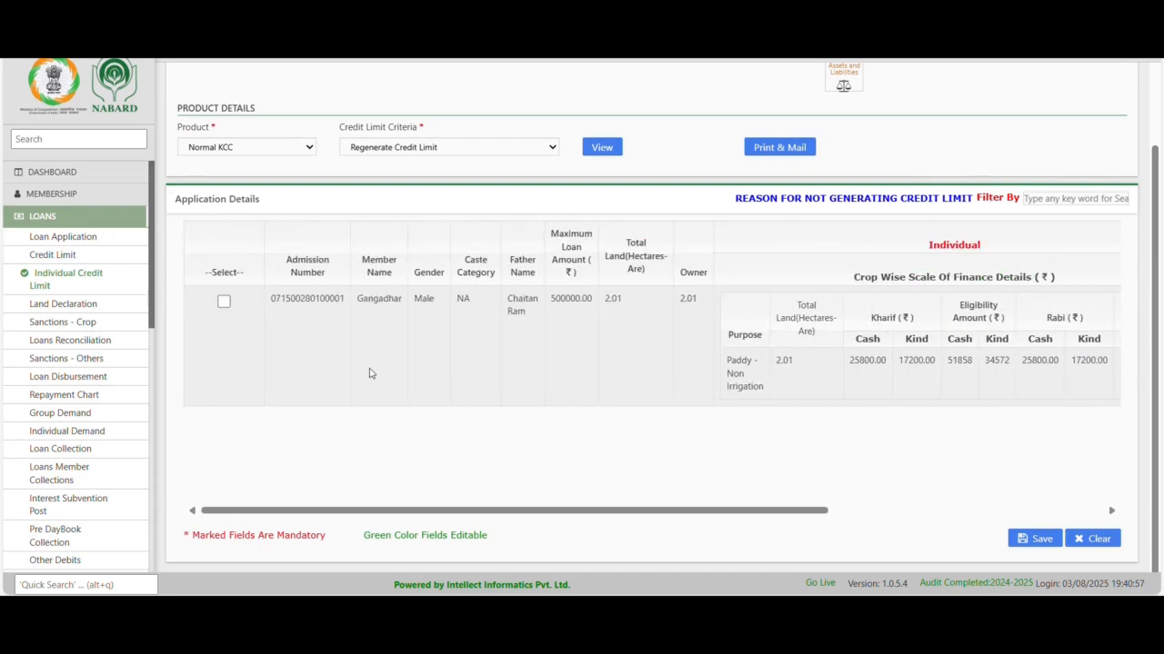
Look up the member's land declaration by admission number and check the declaration status of each land parcel.
{"action": "left_click", "coordinate": [64, 307]}
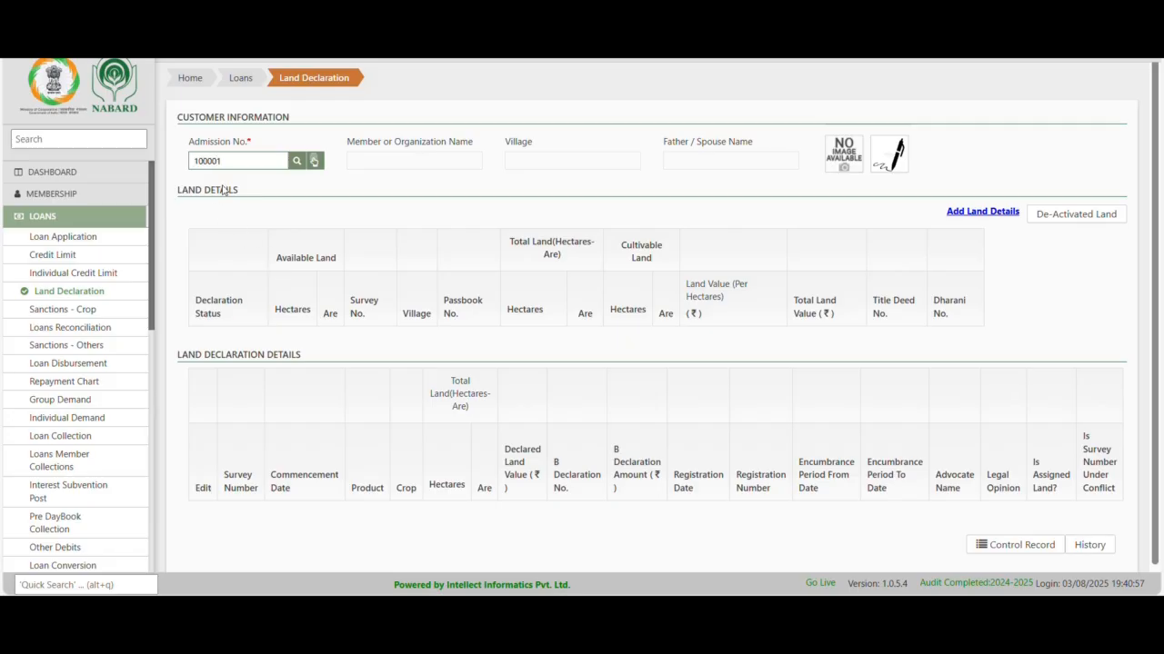
{"action": "key", "text": "Return"}
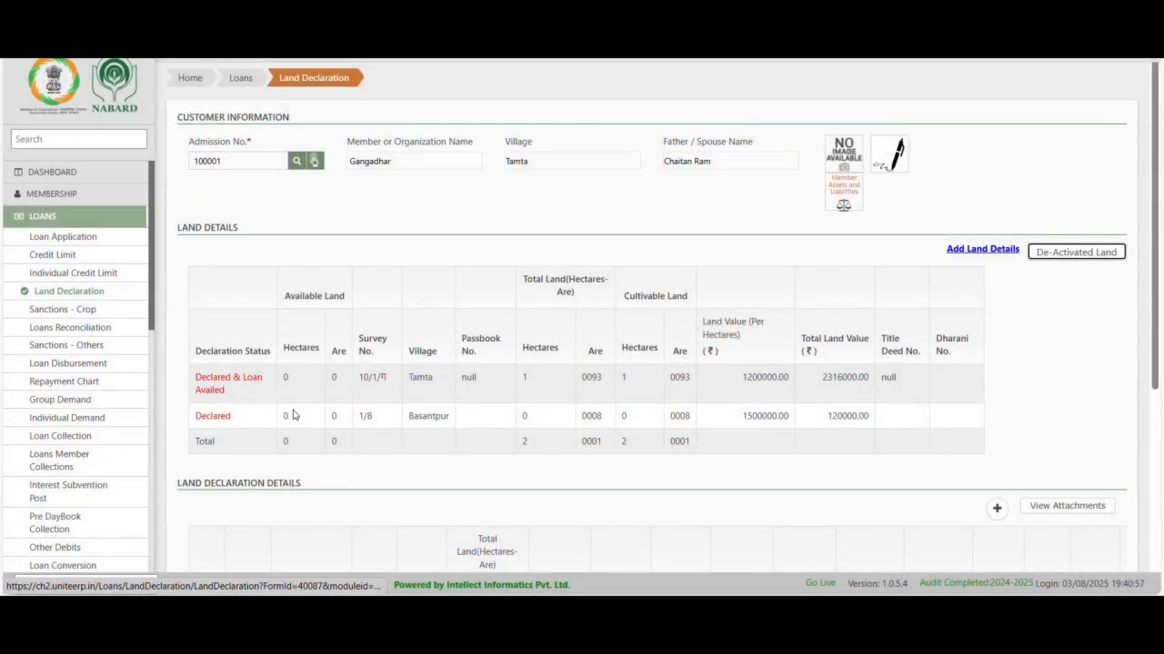
{"action": "left_click_drag", "start_coordinate": [242, 418], "coordinate": [185, 420]}
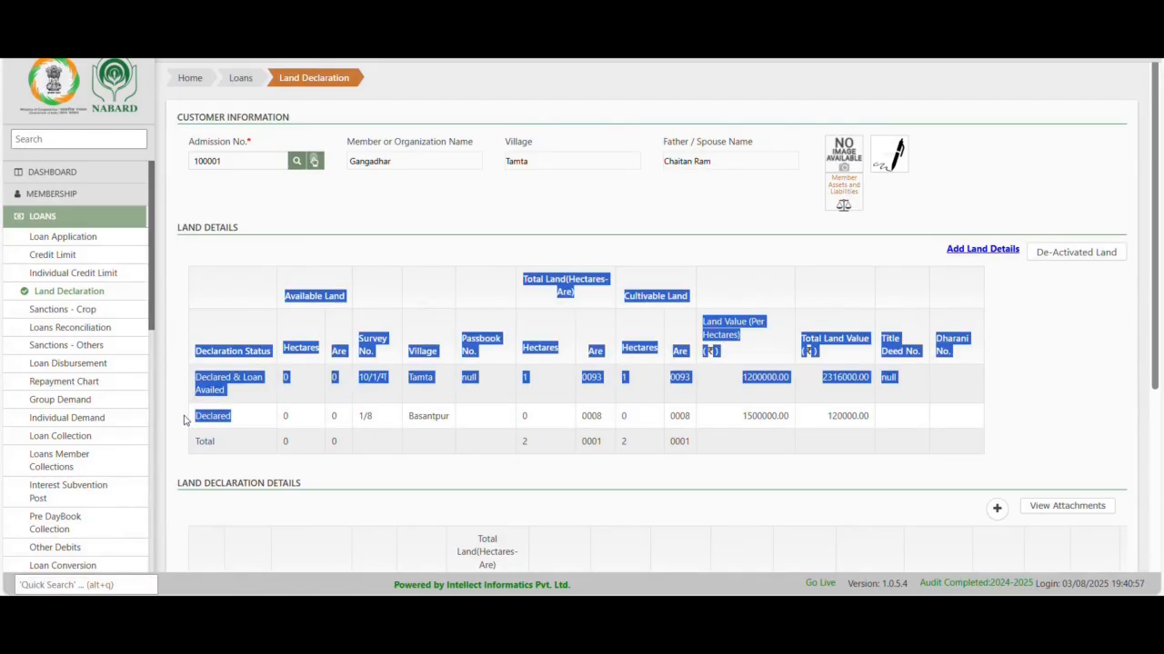
{"action": "left_click", "coordinate": [219, 437]}
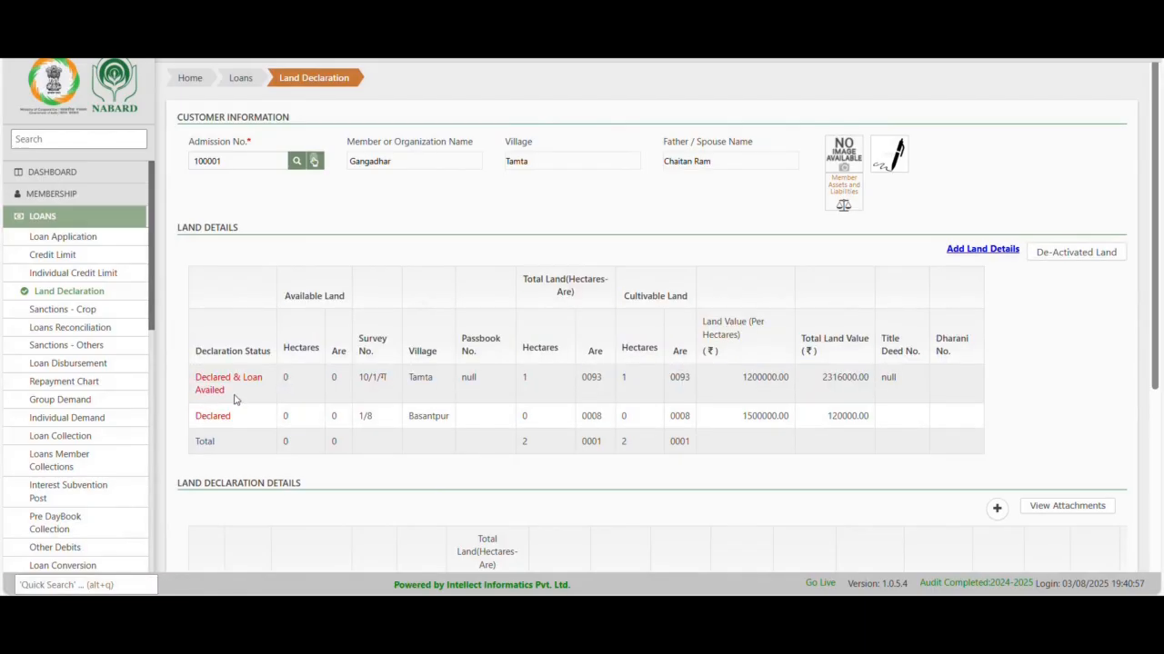
{"action": "scroll", "coordinate": [233, 400], "scroll_direction": "down", "scroll_amount": 3}
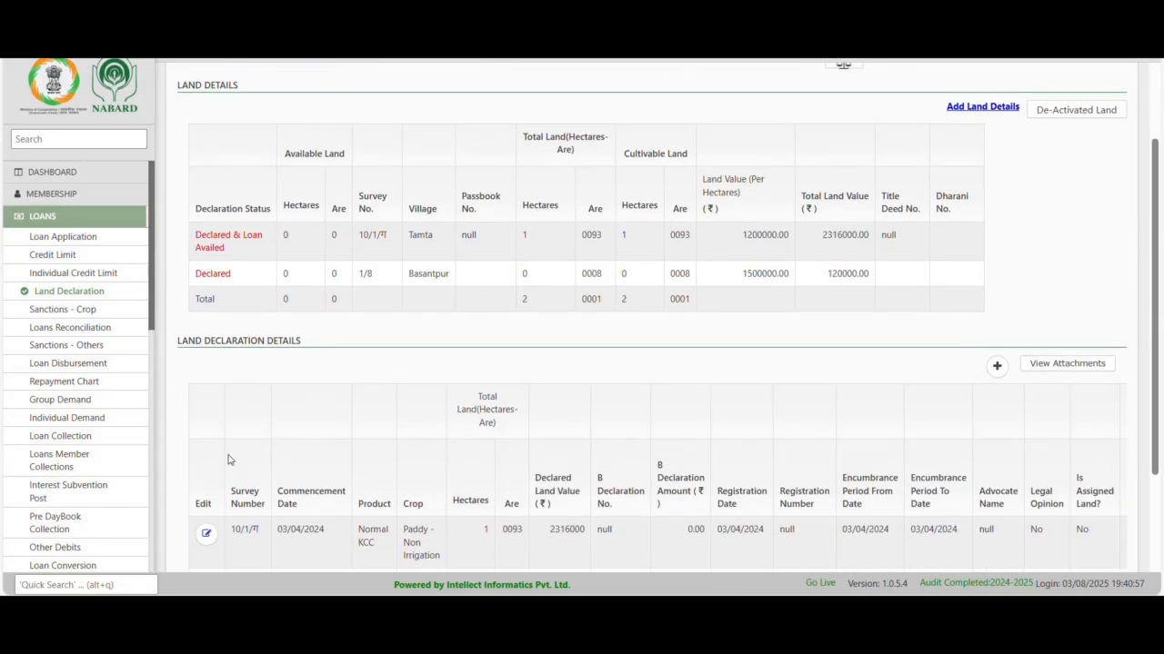
Look up crop sanction applications for product Normal KCC and purpose Paddy - Non Irrigation, and check the available purposes.
{"action": "left_click", "coordinate": [64, 222]}
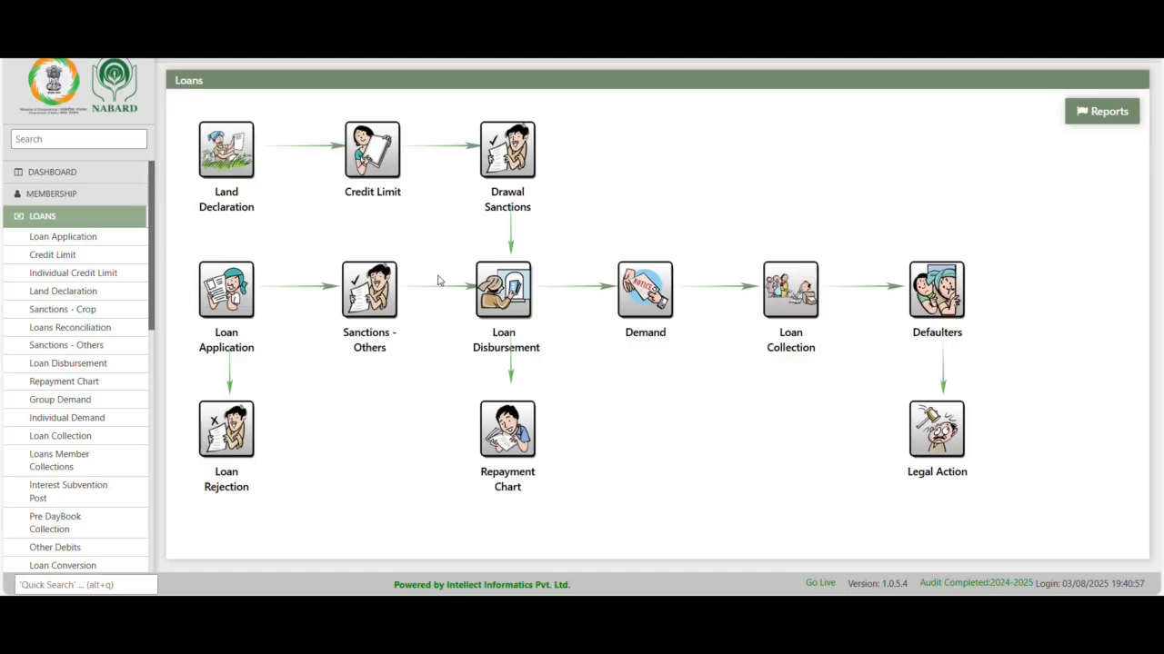
{"action": "left_click", "coordinate": [515, 162]}
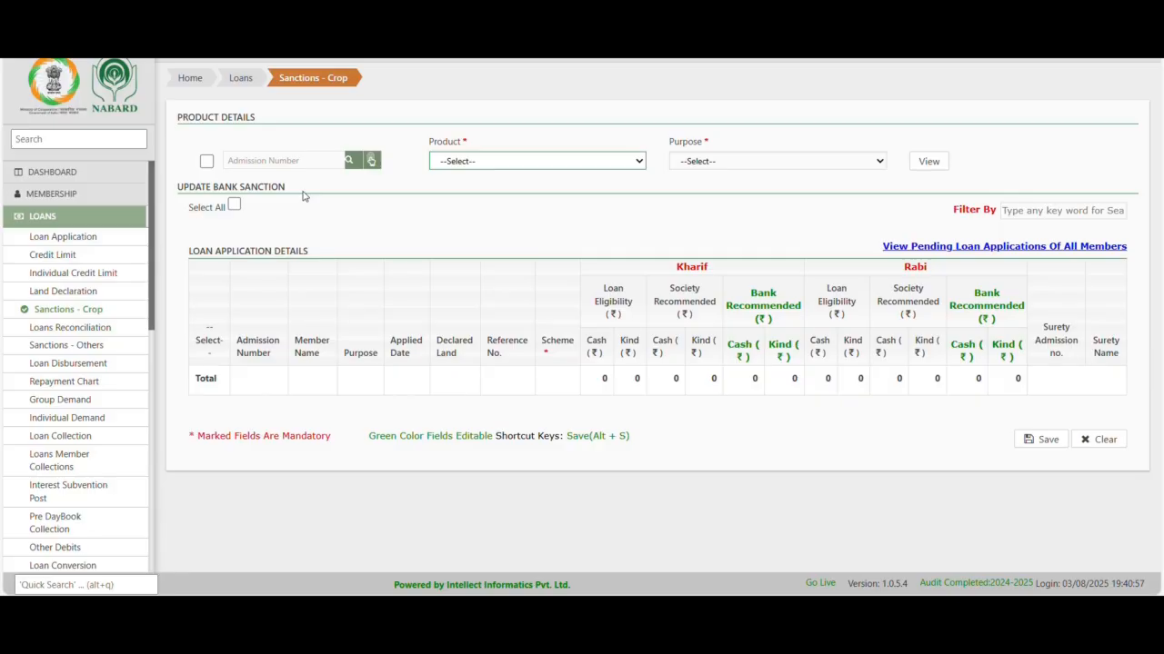
{"action": "left_click", "coordinate": [490, 164]}
{"action": "left_click", "coordinate": [513, 221]}
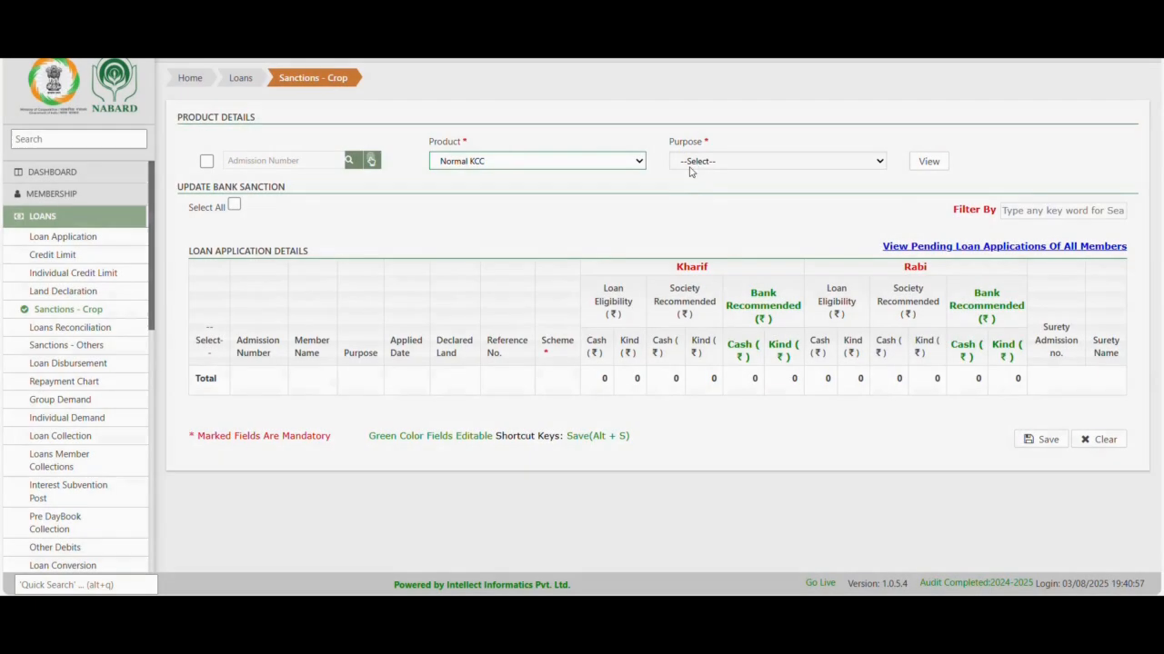
{"action": "left_click", "coordinate": [691, 163]}
{"action": "left_click", "coordinate": [743, 201]}
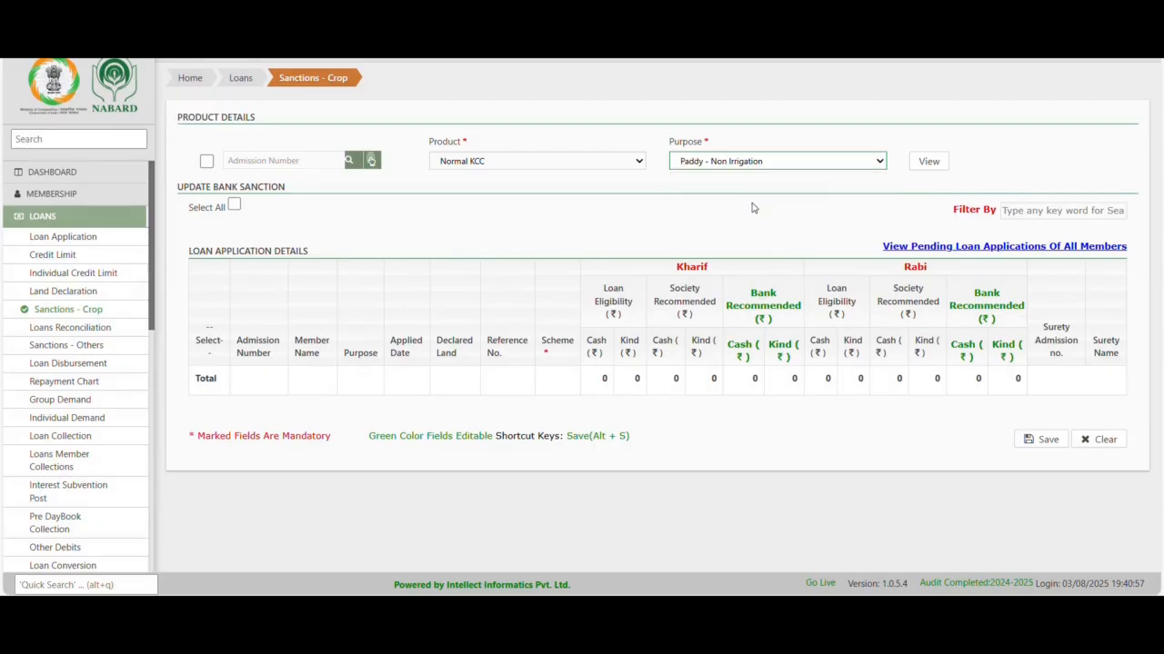
{"action": "left_click", "coordinate": [928, 163]}
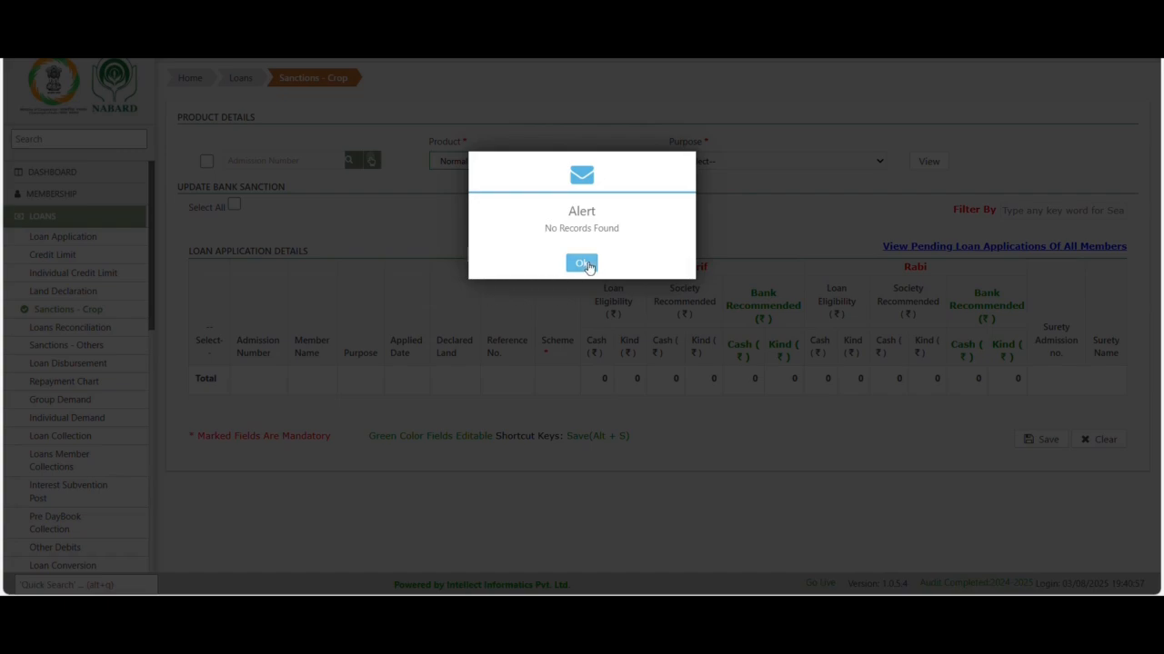
{"action": "left_click", "coordinate": [582, 264]}
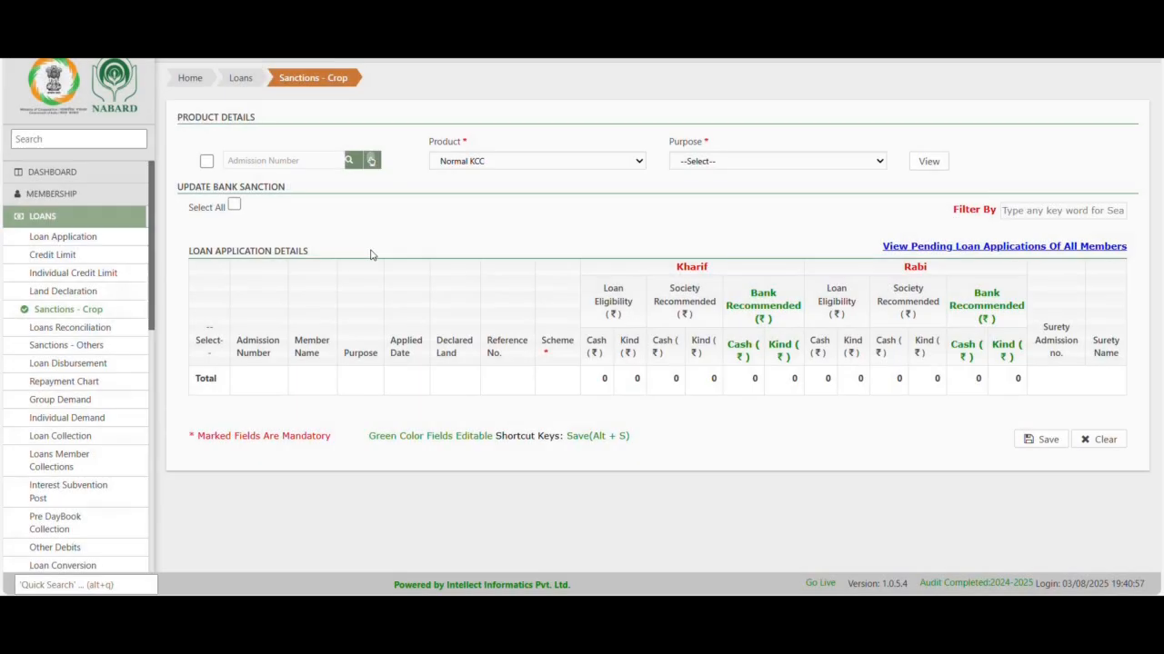
{"action": "left_click", "coordinate": [738, 164]}
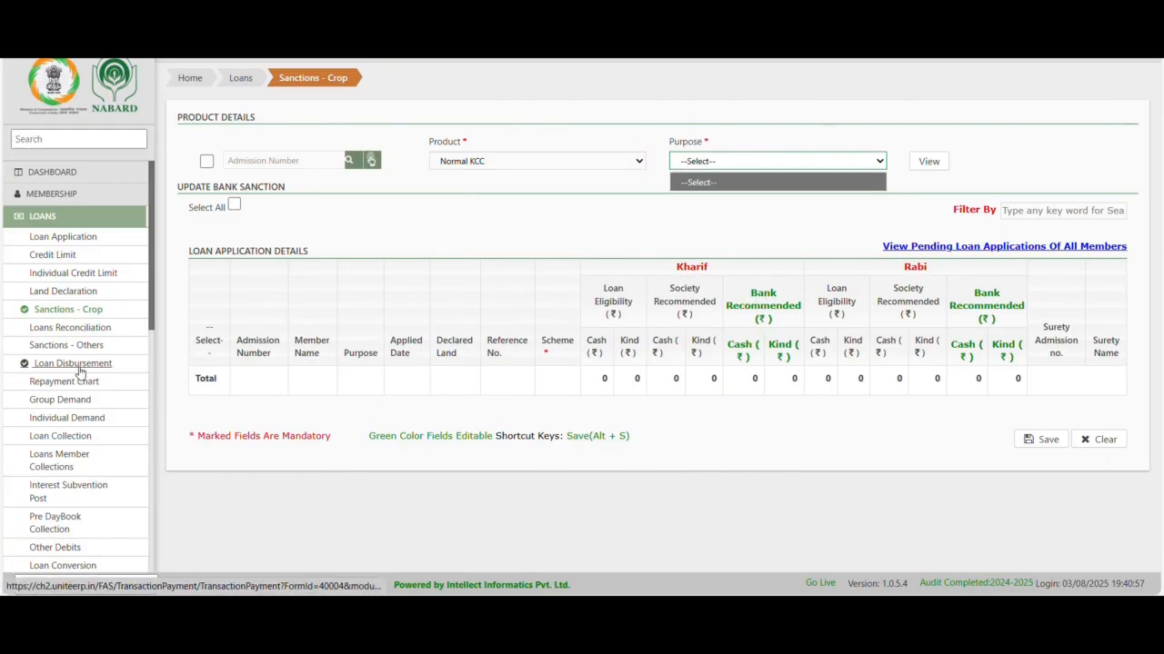
Start a loan disbursement by entering the member's admission number, and choose product Normal KCC and the member's loan account.
{"action": "left_click", "coordinate": [64, 216]}
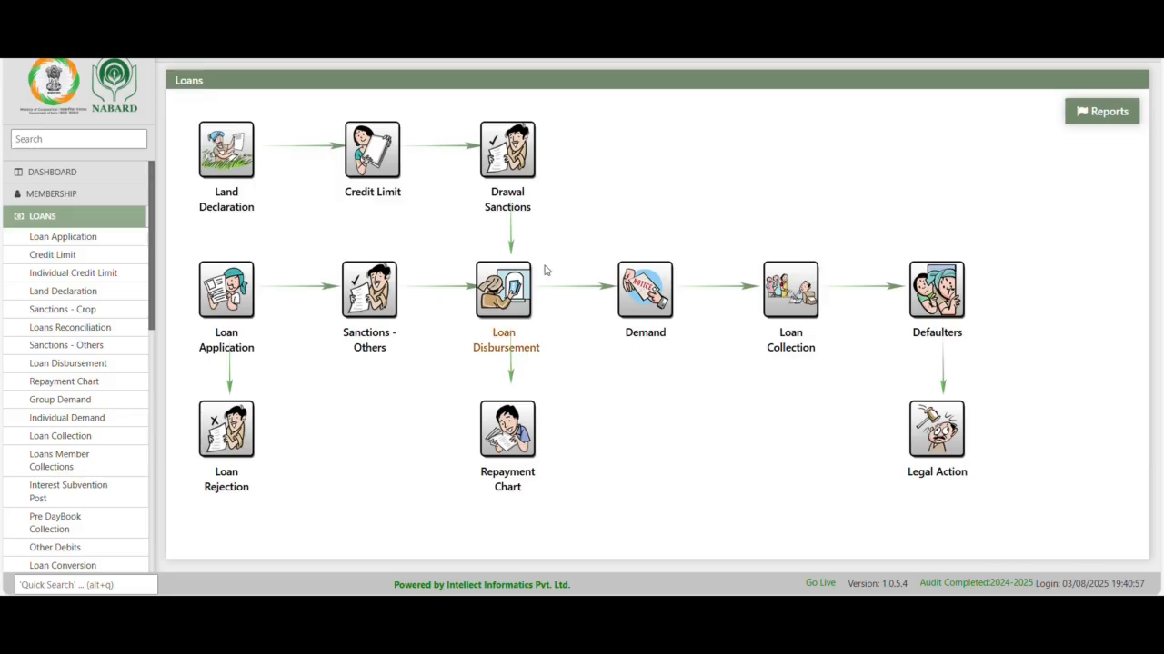
{"action": "left_click", "coordinate": [501, 278]}
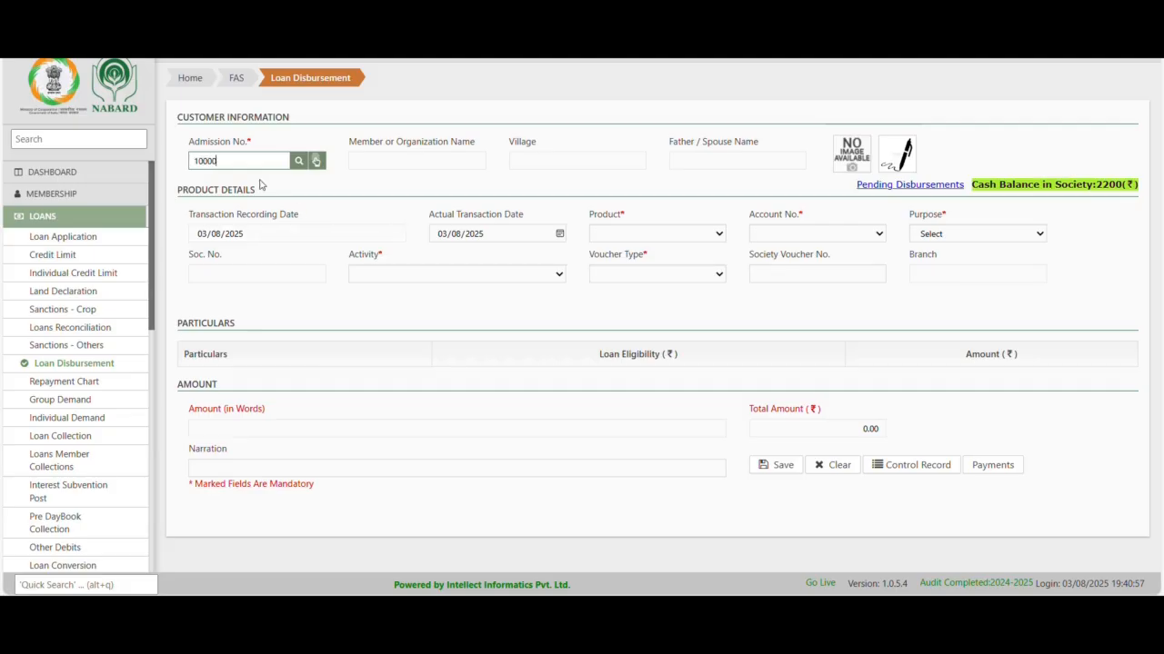
{"action": "key", "text": "Tab"}
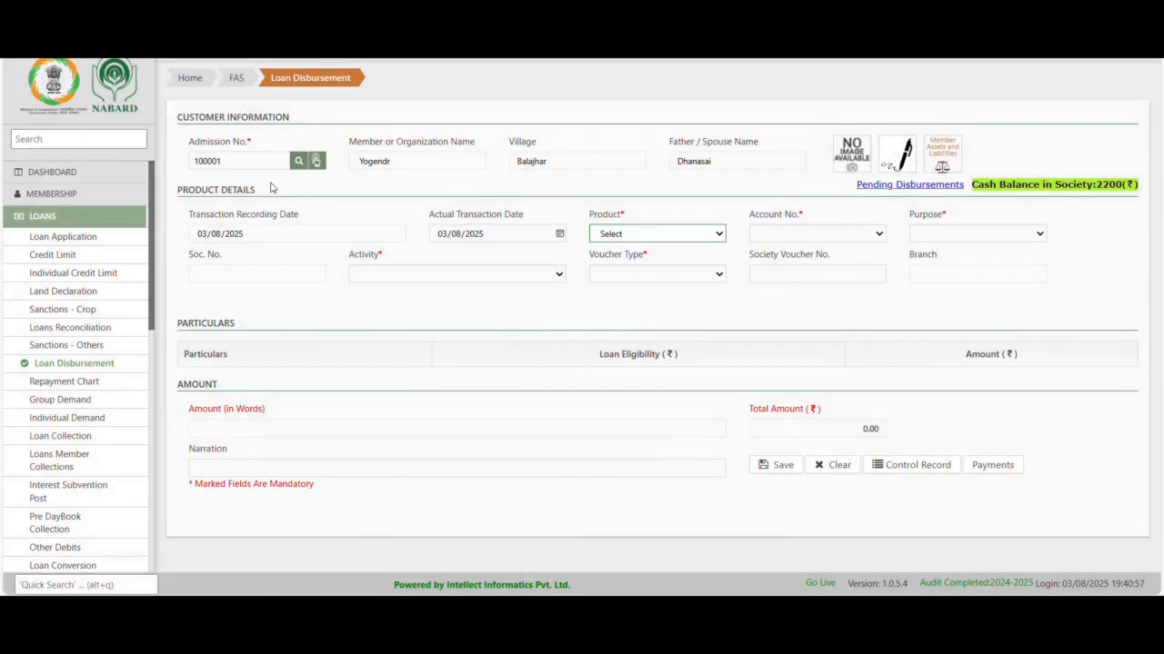
{"action": "left_click", "coordinate": [631, 235]}
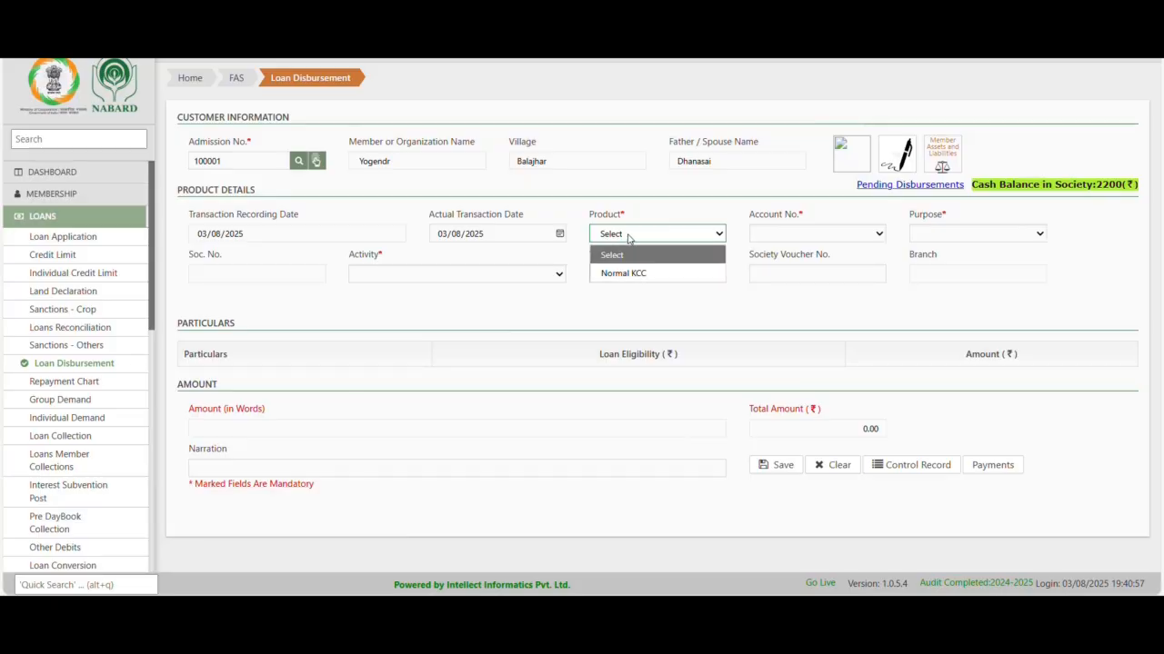
{"action": "left_click", "coordinate": [655, 281]}
{"action": "left_click", "coordinate": [783, 238]}
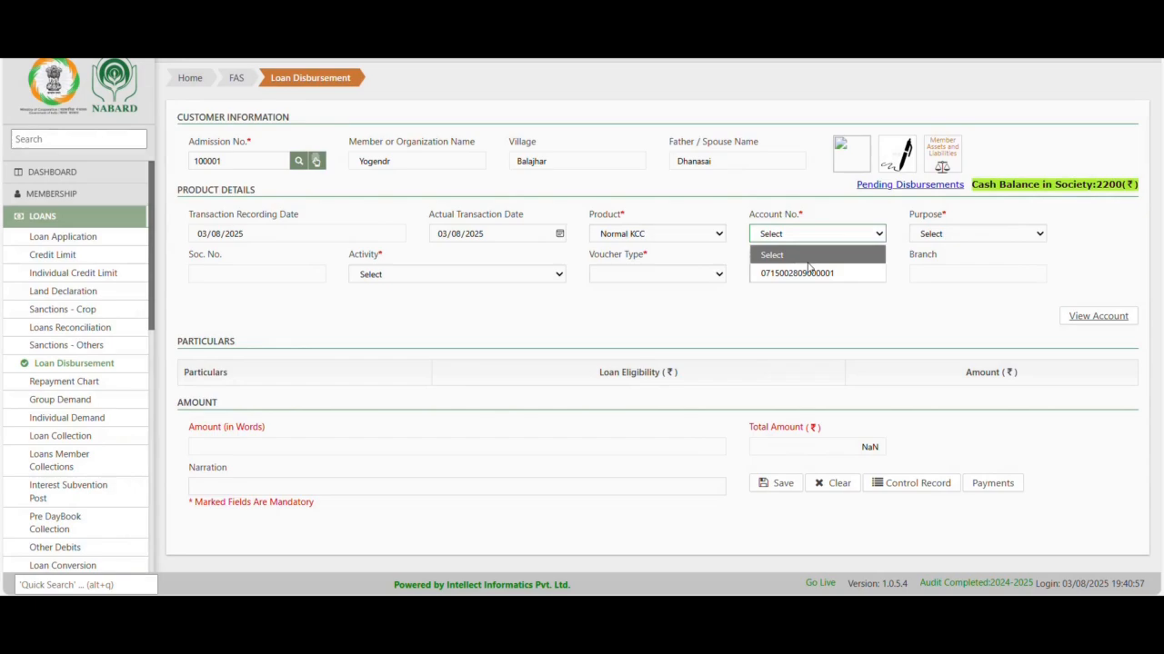
{"action": "left_click", "coordinate": [812, 272]}
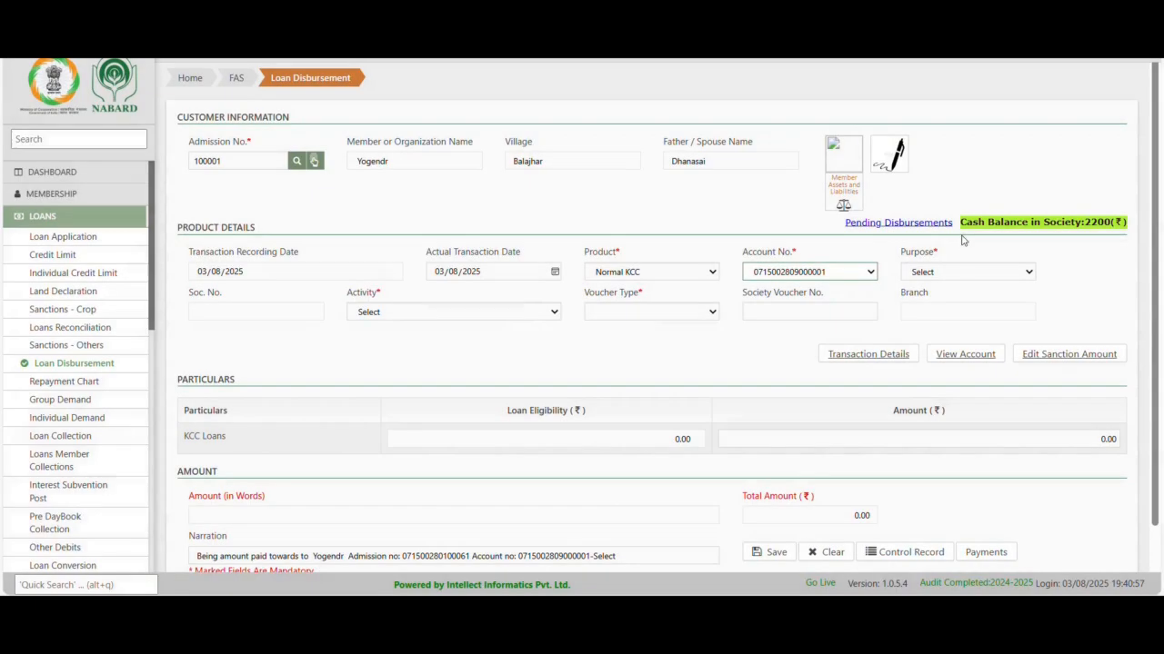
Set the disbursement's purpose to Paddy - Non Irrigation, activity to Disbursement and voucher type to Transfer with a newly generated batch.
{"action": "left_click", "coordinate": [923, 275]}
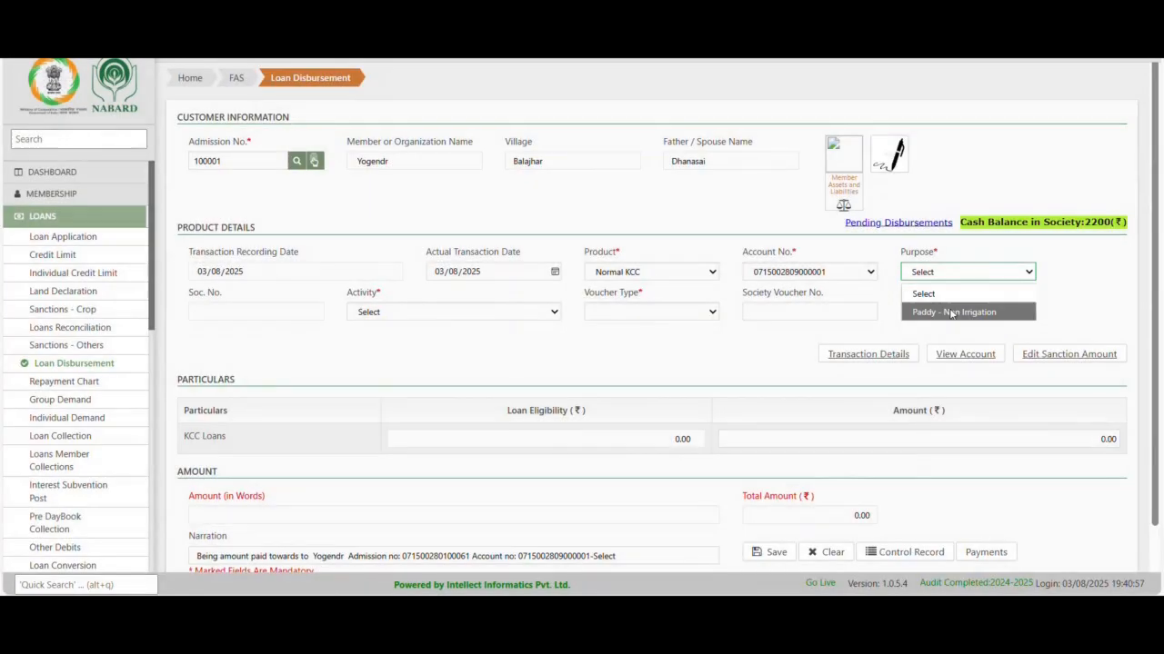
{"action": "left_click", "coordinate": [952, 312]}
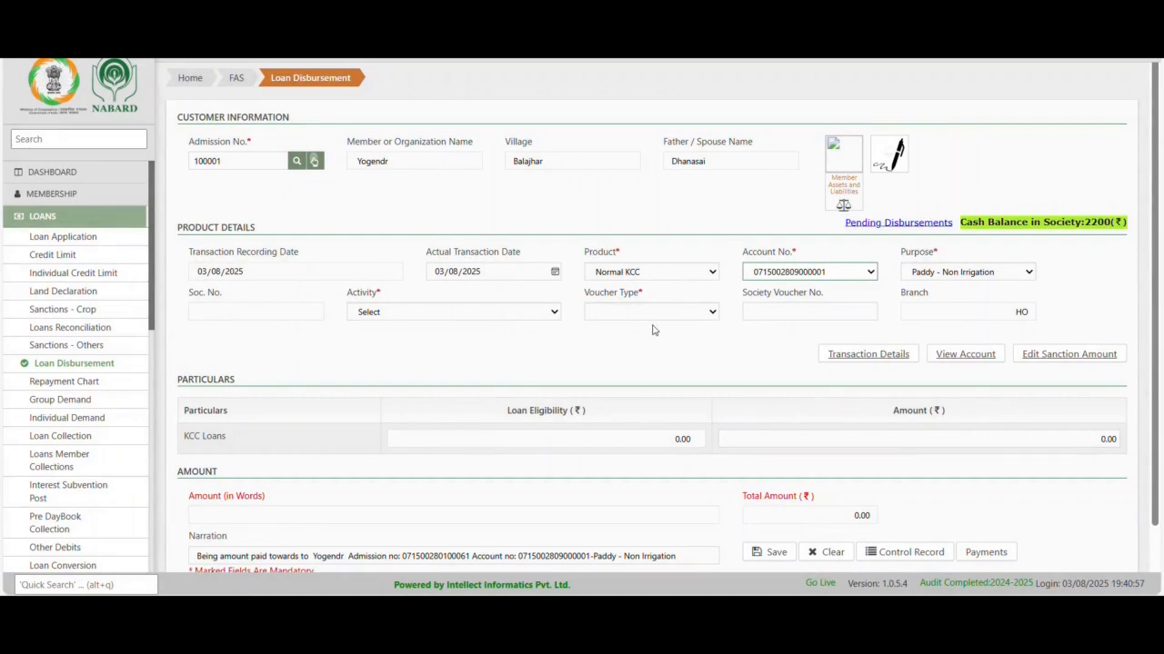
{"action": "left_click", "coordinate": [494, 313]}
{"action": "left_click", "coordinate": [411, 352]}
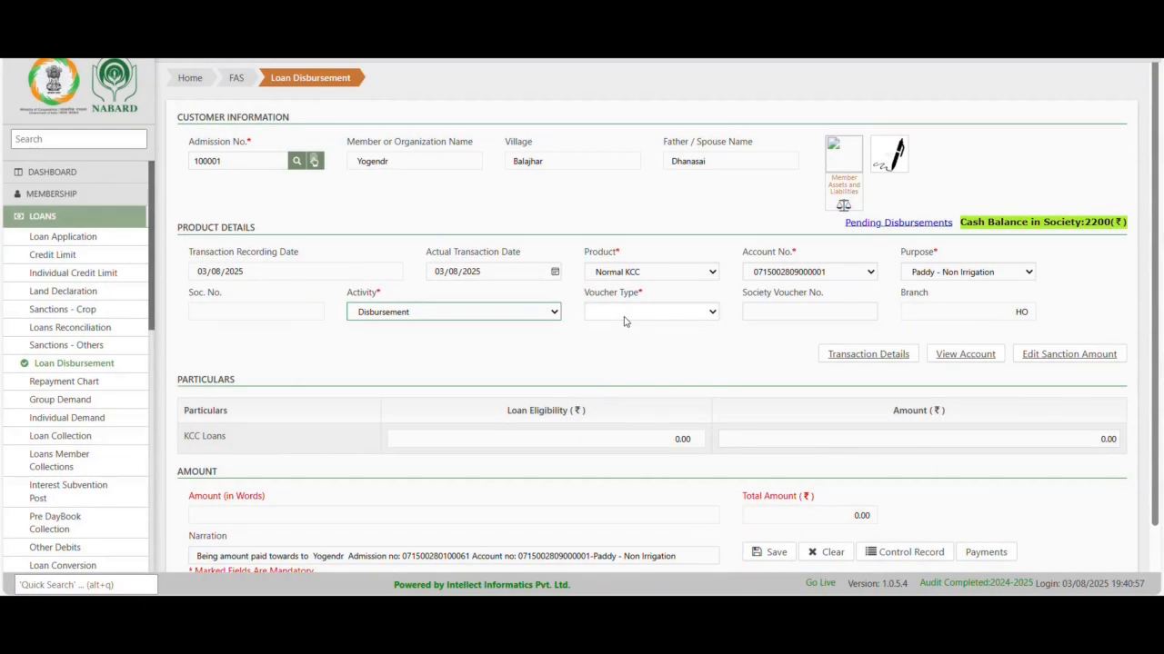
{"action": "left_click", "coordinate": [624, 313]}
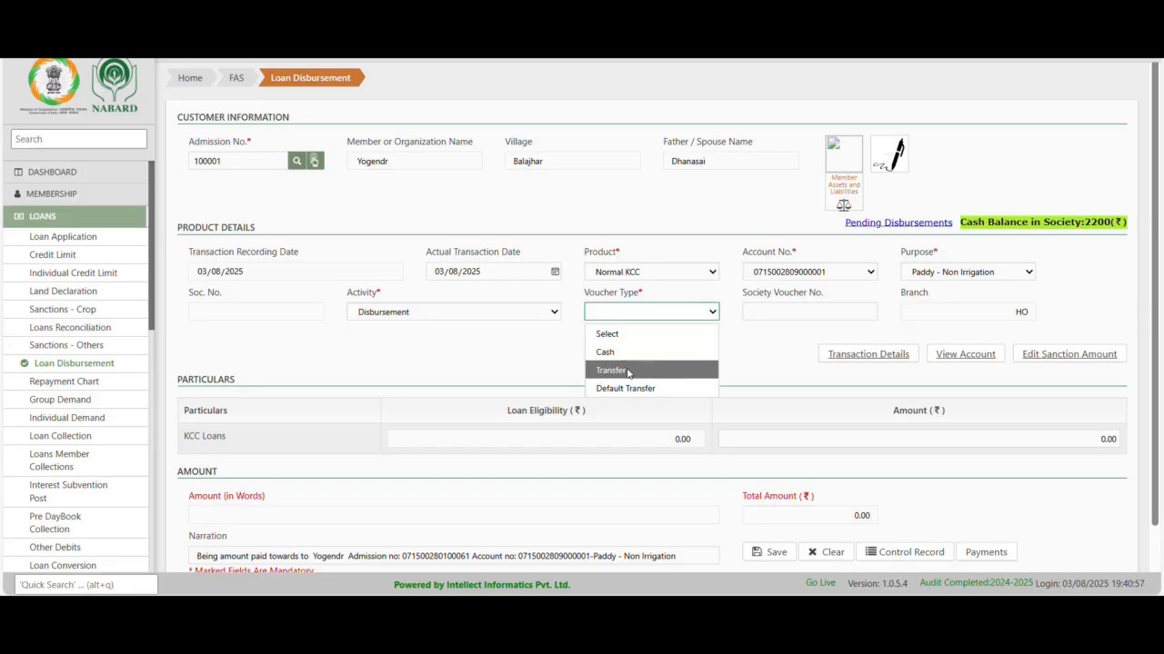
{"action": "left_click", "coordinate": [626, 371]}
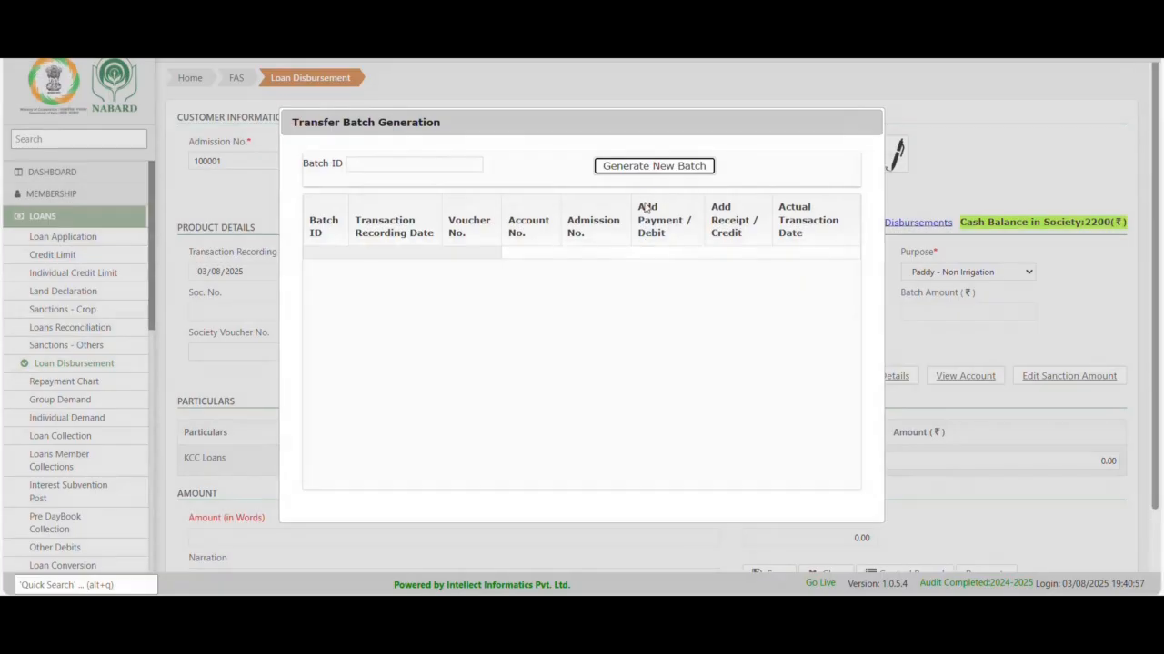
{"action": "left_click", "coordinate": [639, 166]}
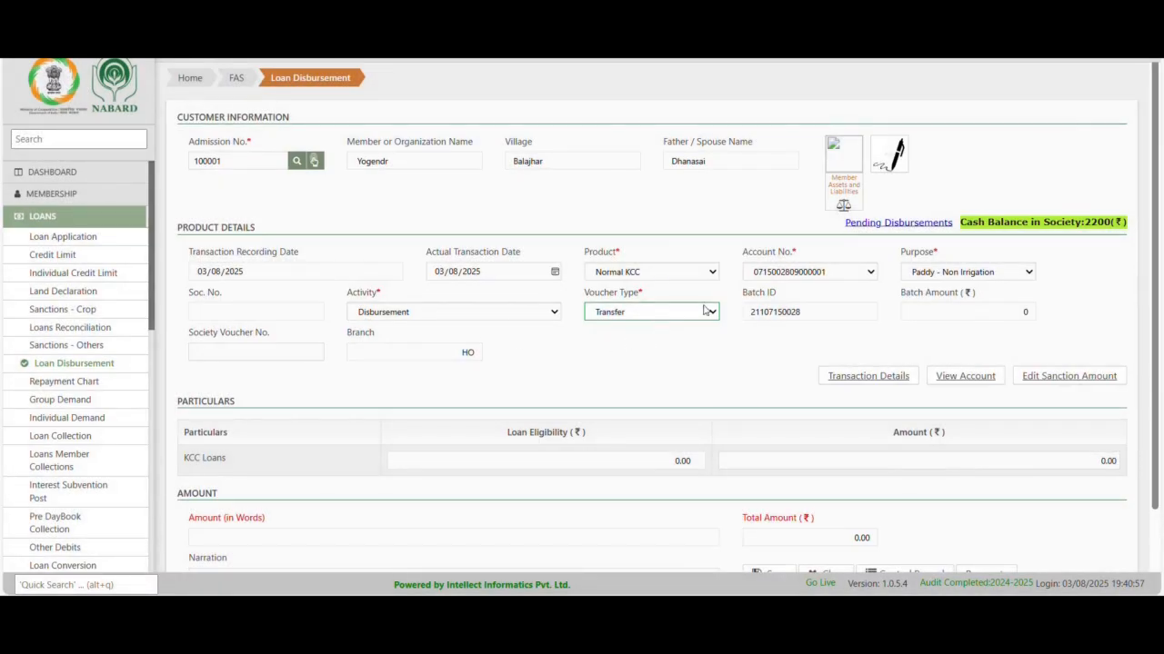
{"action": "double_click", "coordinate": [743, 314]}
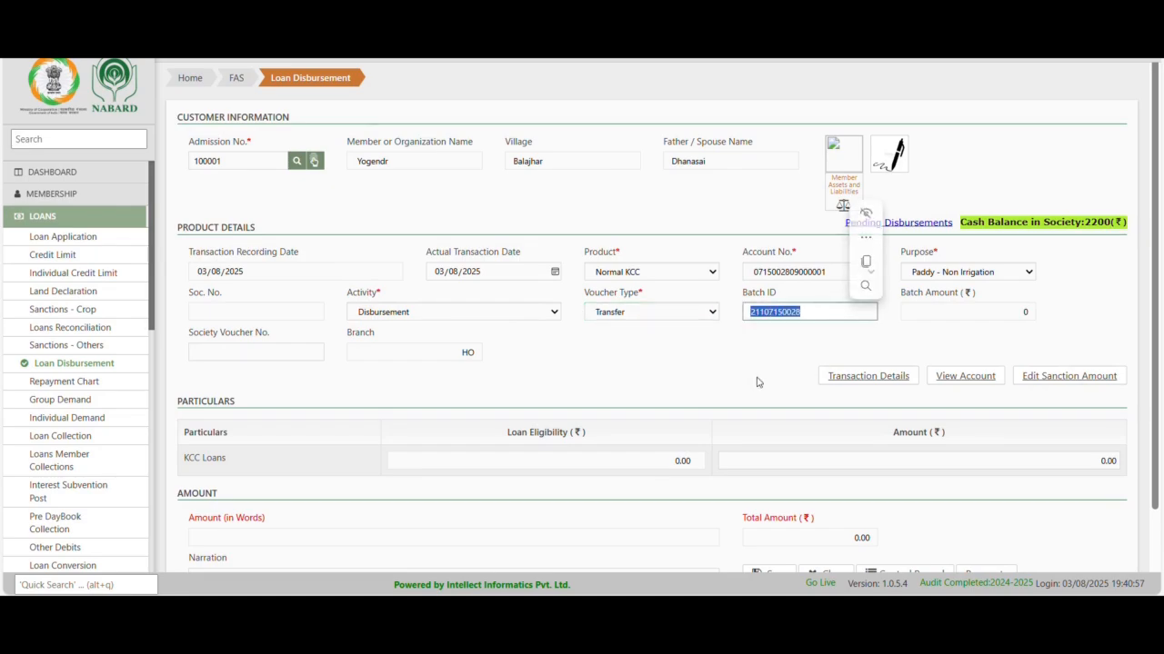
{"action": "left_click", "coordinate": [750, 314]}
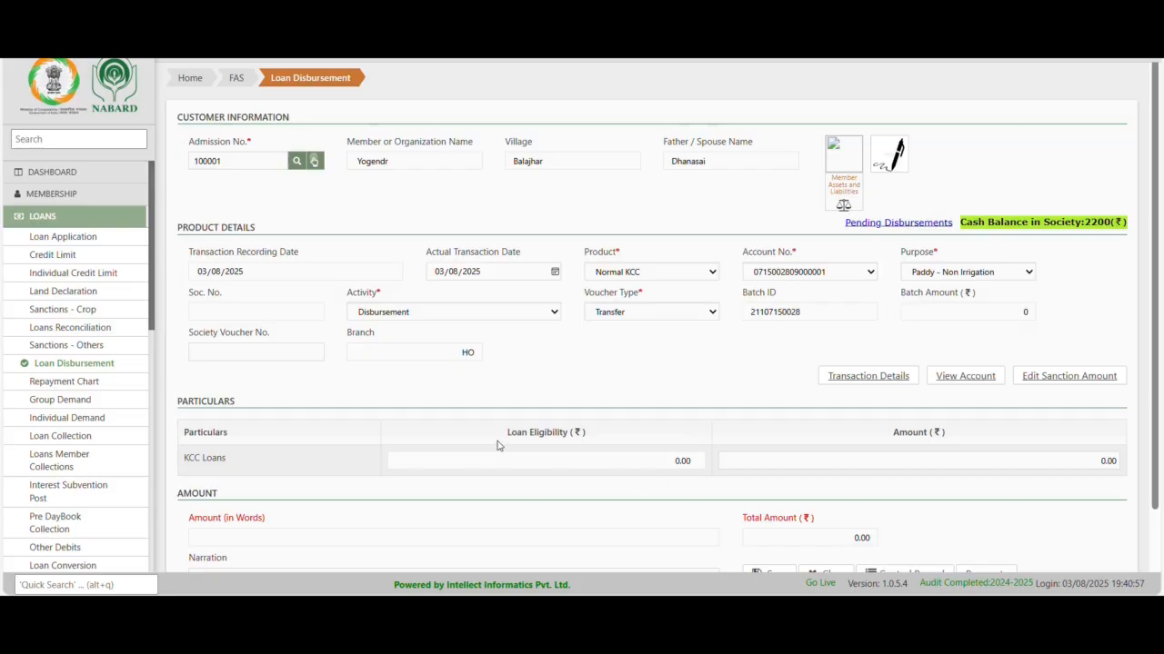
Check the KCC Loans eligibility and try to enter a disbursement amount of 21000.
{"action": "left_click_drag", "start_coordinate": [504, 443], "coordinate": [588, 442]}
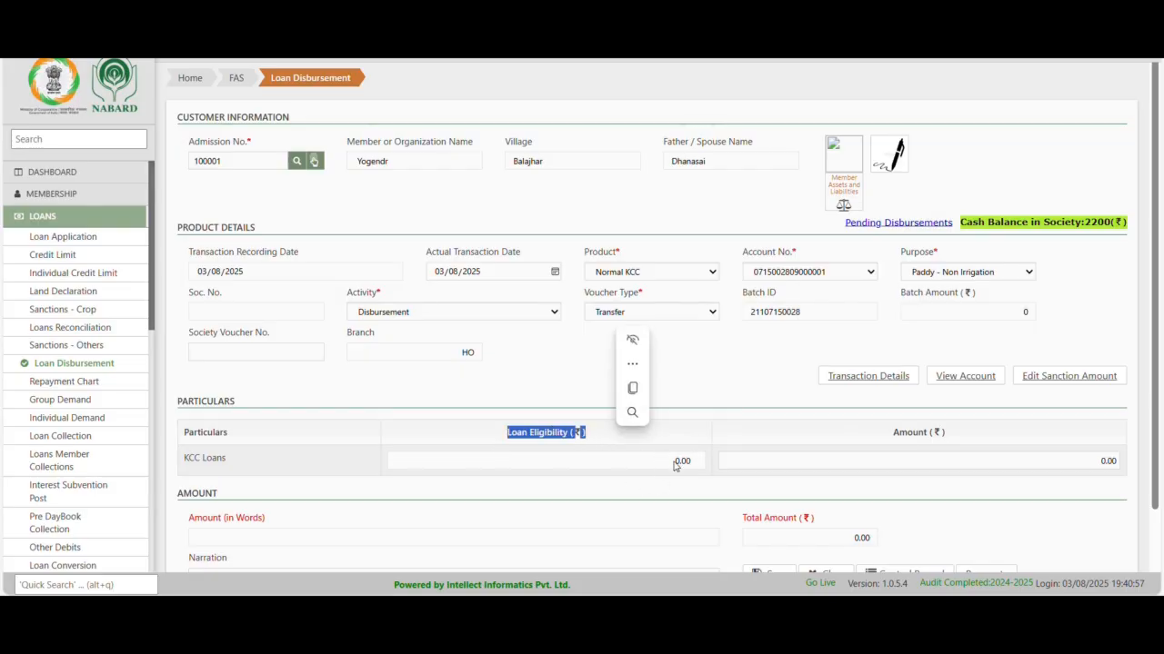
{"action": "left_click_drag", "start_coordinate": [675, 461], "coordinate": [698, 462]}
{"action": "left_click", "coordinate": [1104, 462]}
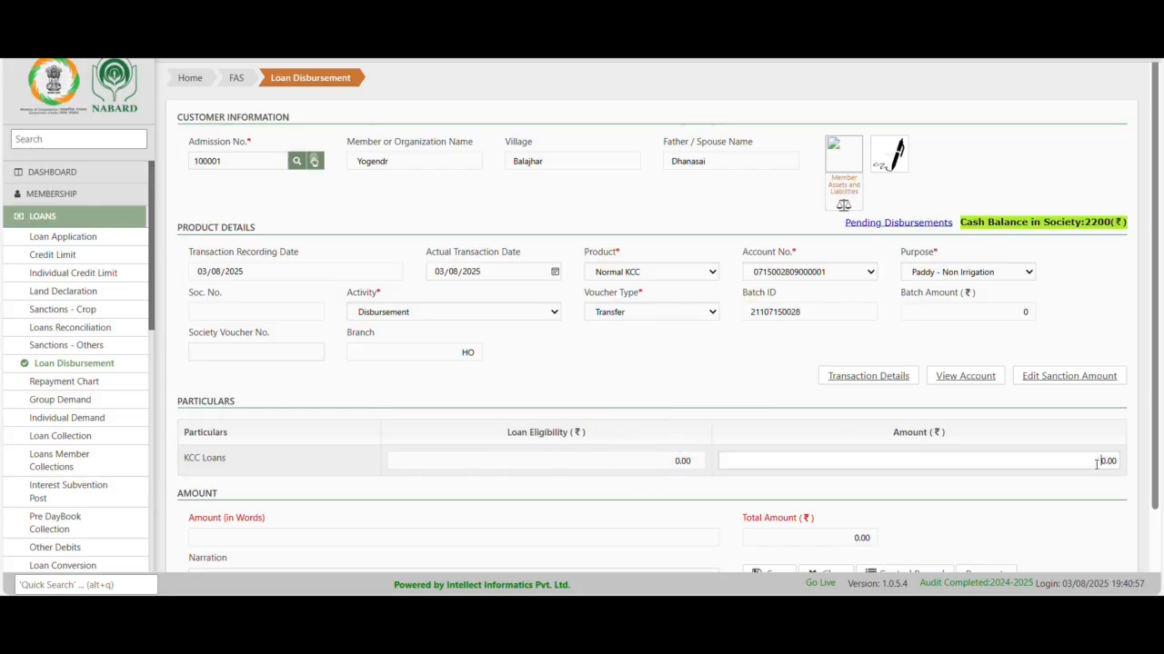
{"action": "type", "text": "21000"}
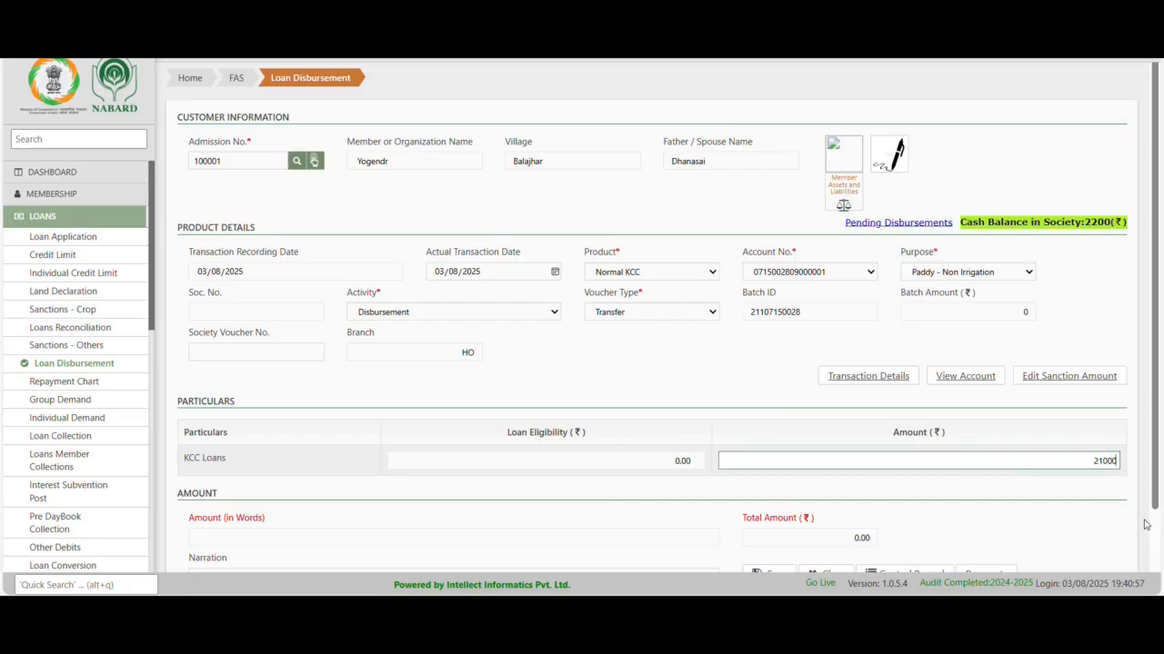
{"action": "left_click", "coordinate": [987, 426]}
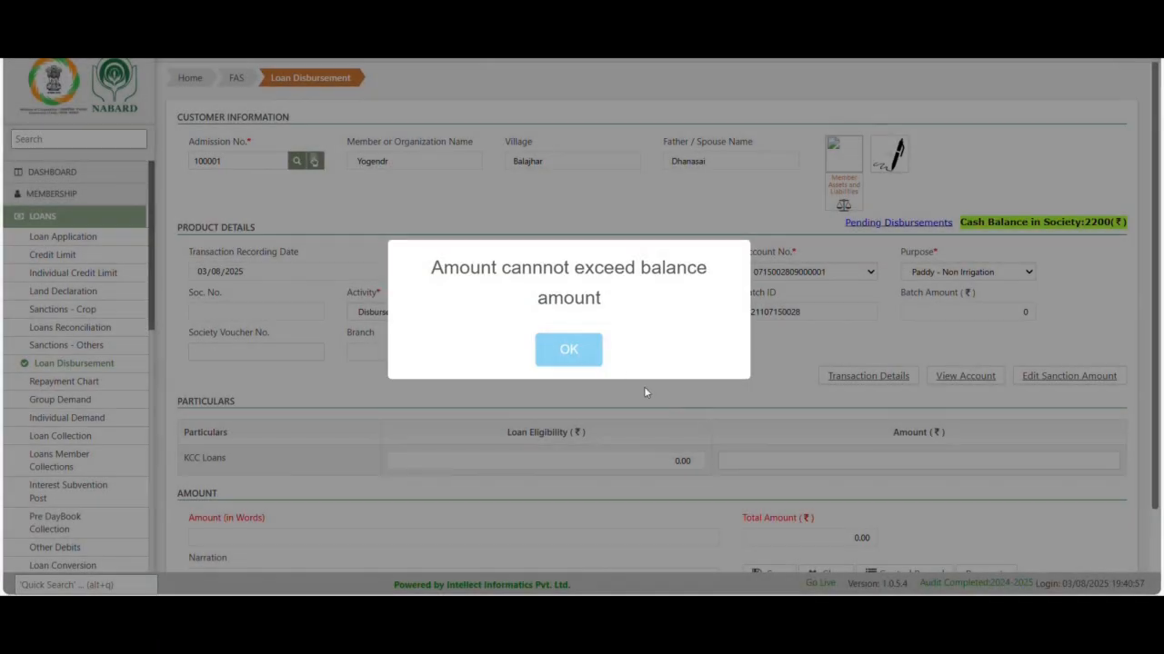
{"action": "left_click", "coordinate": [566, 353]}
Recheck the KCC Loans eligibility, and look at the bank sanction update form without changing it.
{"action": "left_click_drag", "start_coordinate": [667, 461], "coordinate": [719, 467]}
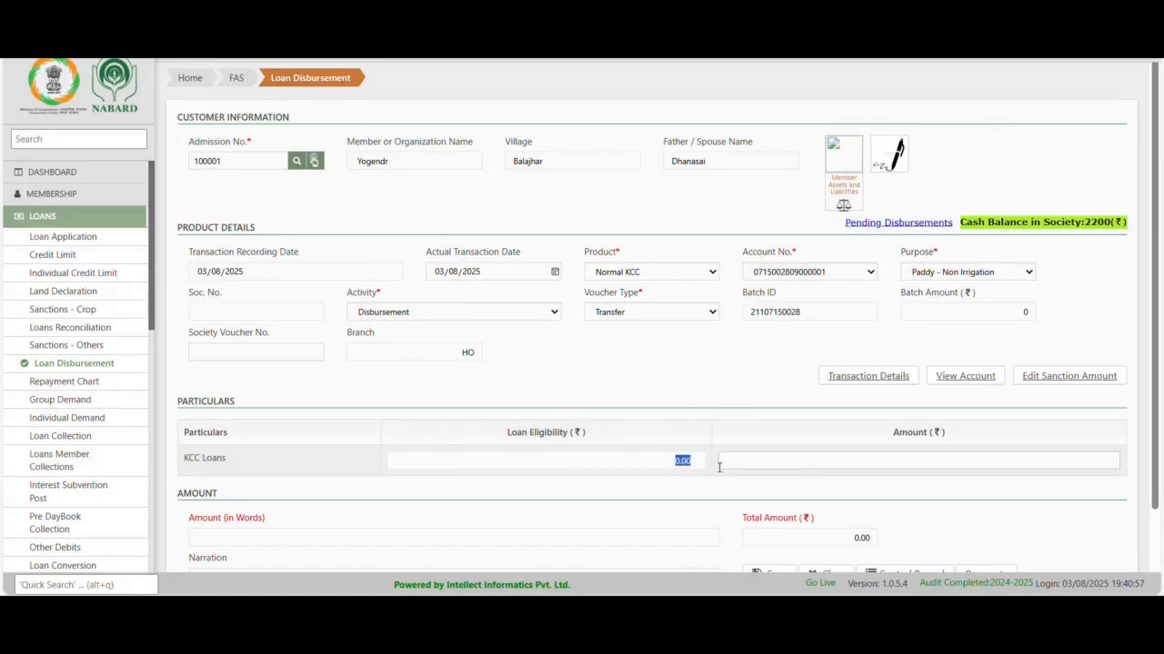
{"action": "left_click", "coordinate": [696, 482]}
{"action": "left_click_drag", "start_coordinate": [667, 461], "coordinate": [700, 465]}
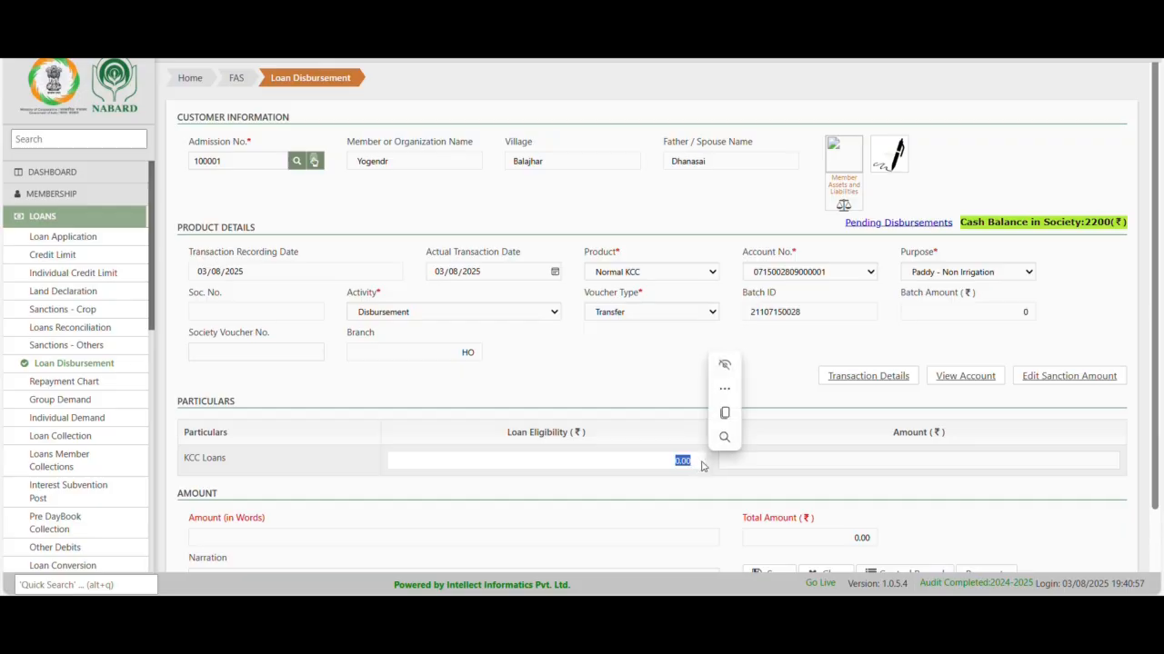
{"action": "left_click", "coordinate": [888, 423]}
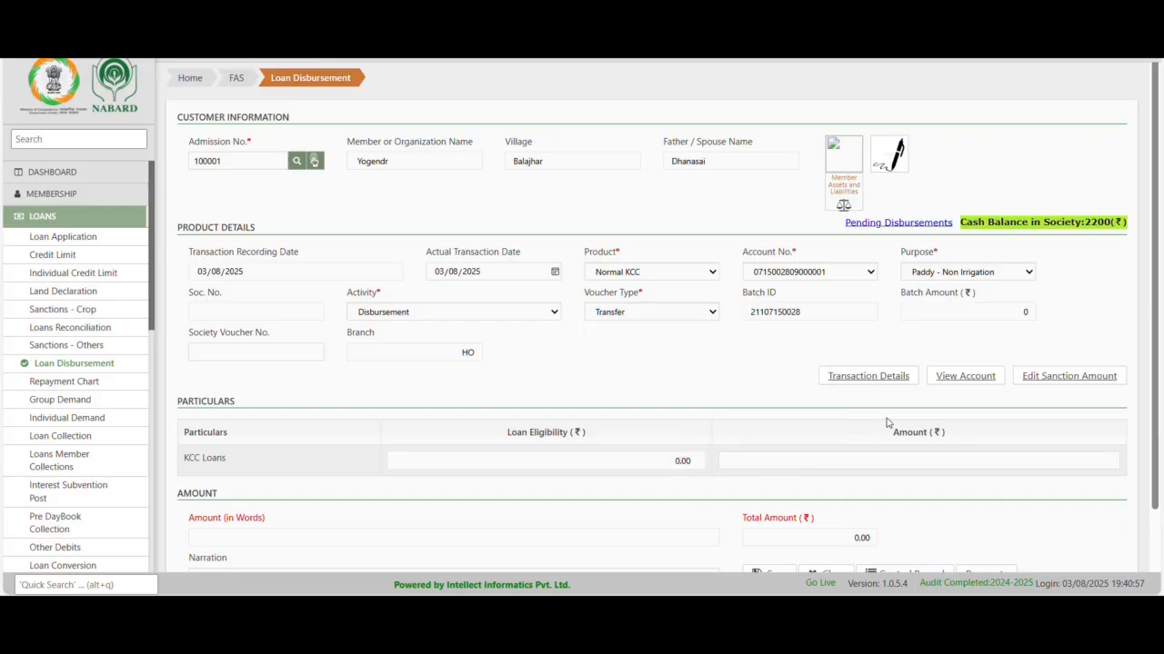
{"action": "left_click", "coordinate": [1054, 380]}
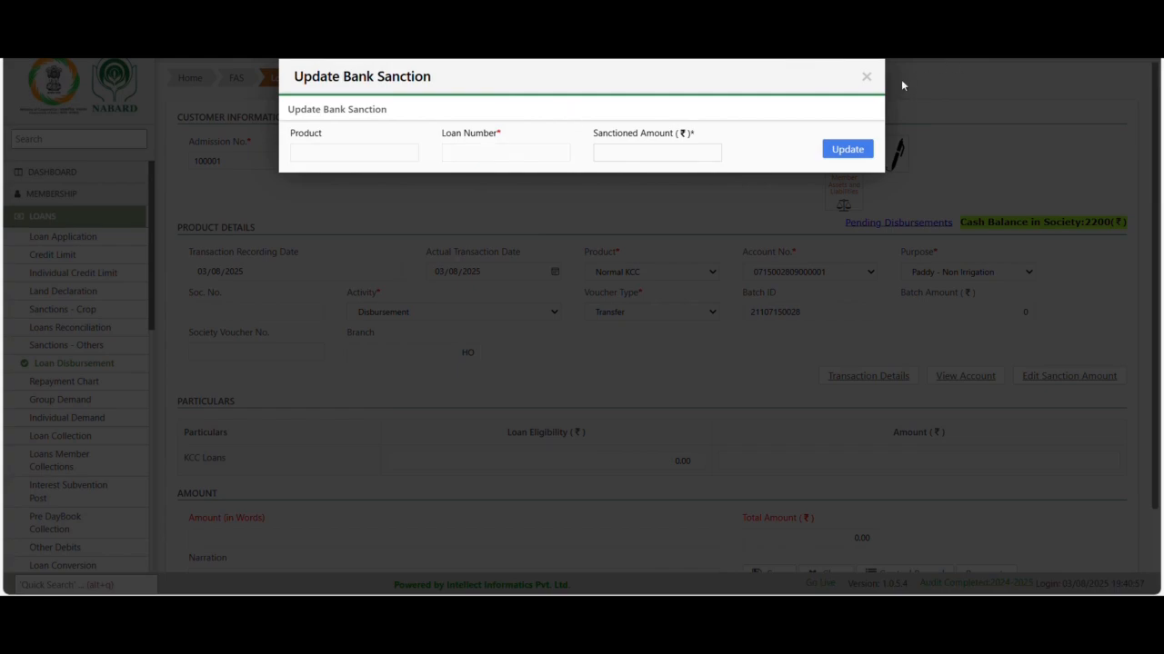
{"action": "left_click", "coordinate": [865, 76]}
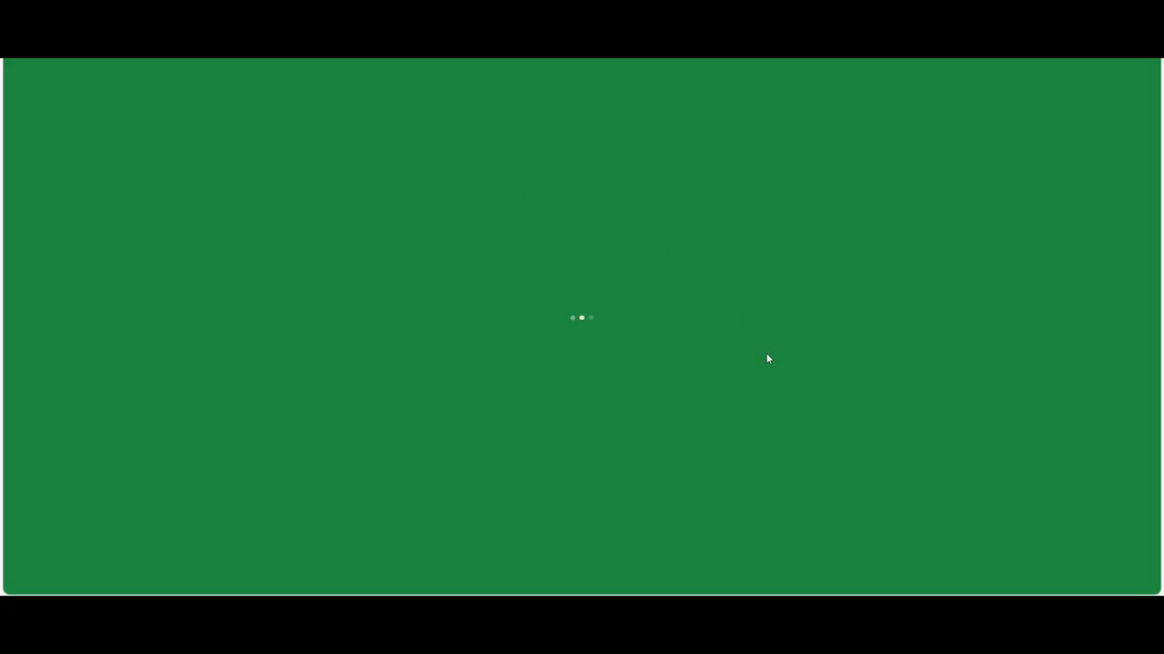
Restart the disbursement form with the member's admission number, product Normal KCC and the member's loan account.
{"action": "type", "text": "10"}
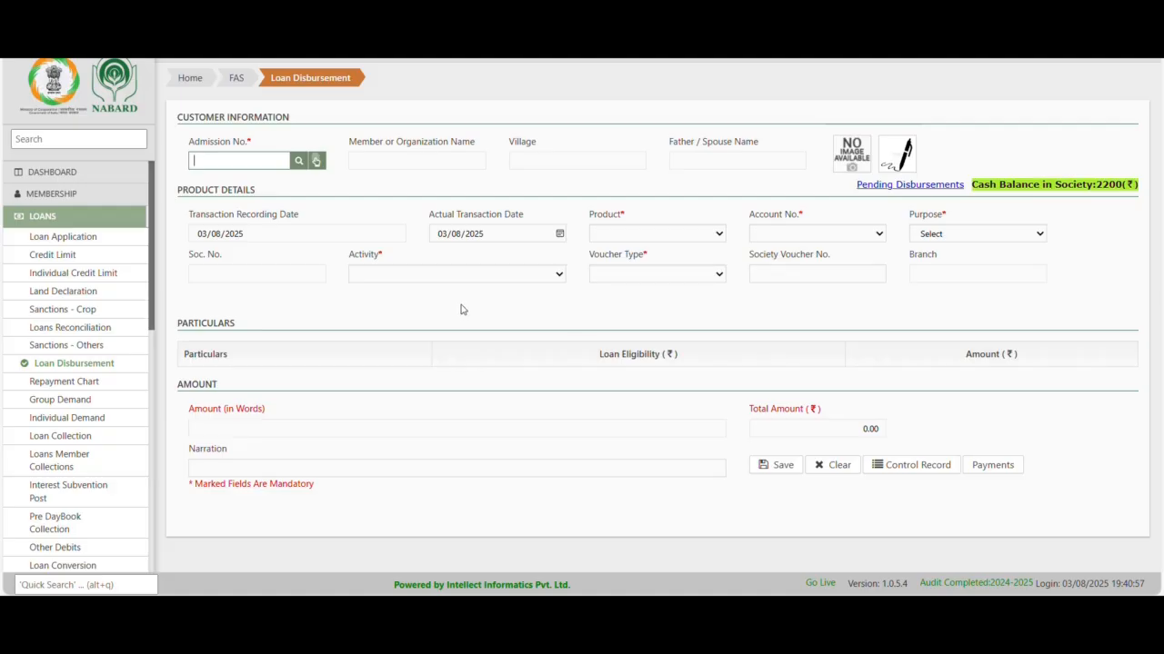
{"action": "type", "text": "0001"}
{"action": "key", "text": "Return"}
{"action": "left_click", "coordinate": [639, 238]}
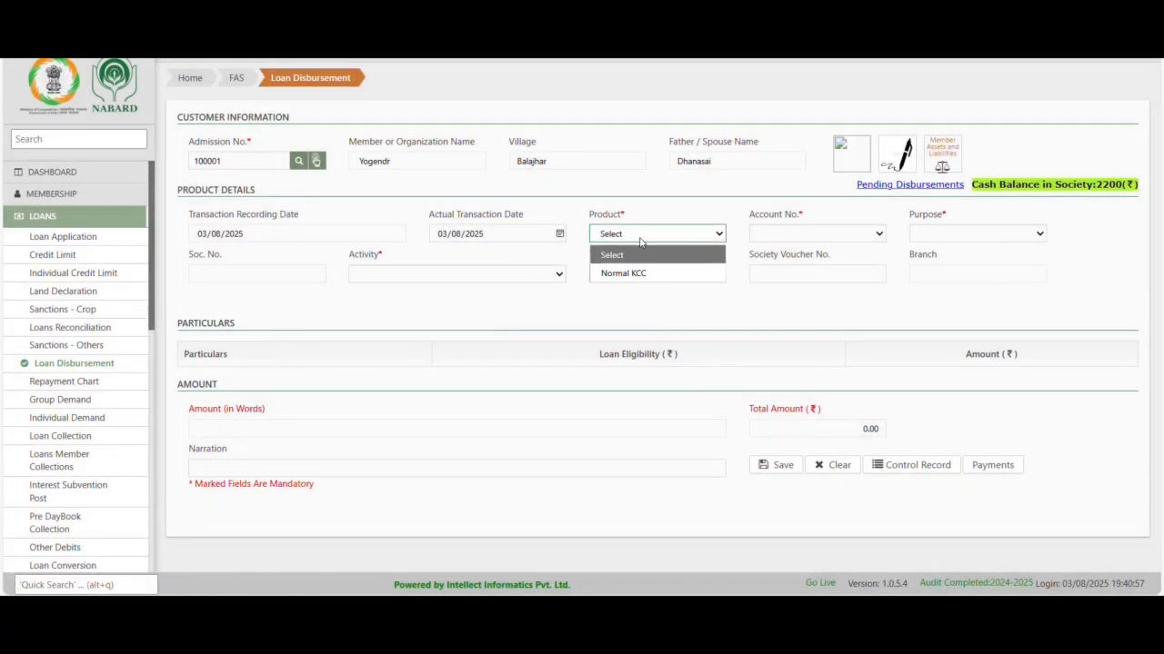
{"action": "left_click", "coordinate": [656, 273]}
{"action": "left_click", "coordinate": [787, 235]}
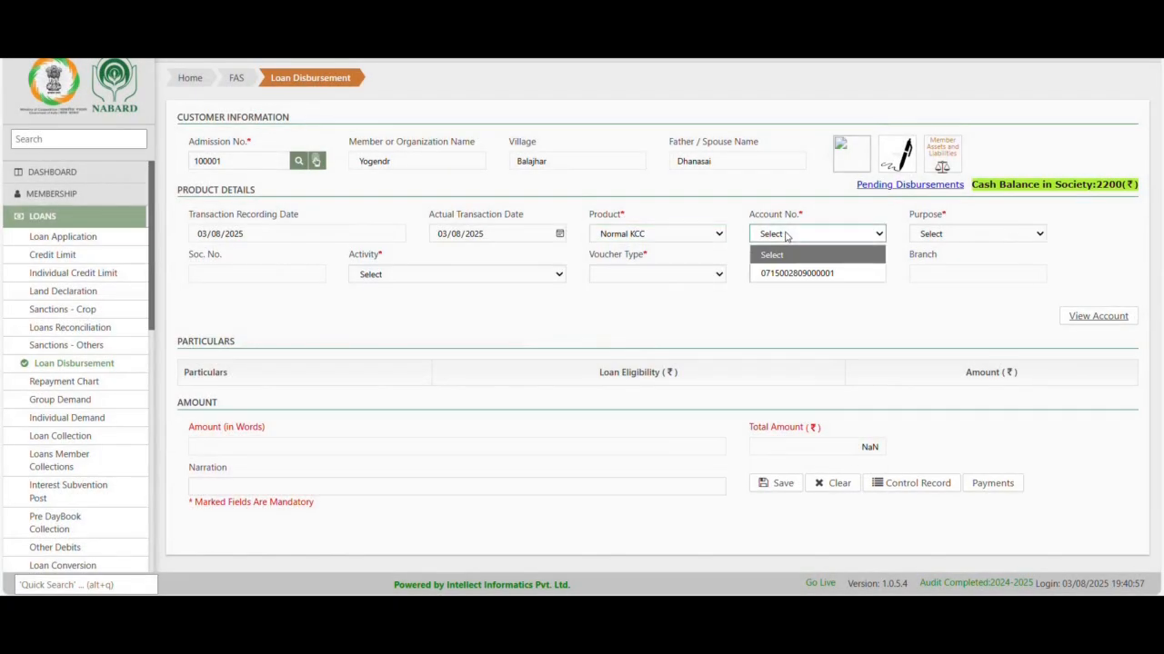
{"action": "left_click", "coordinate": [811, 271]}
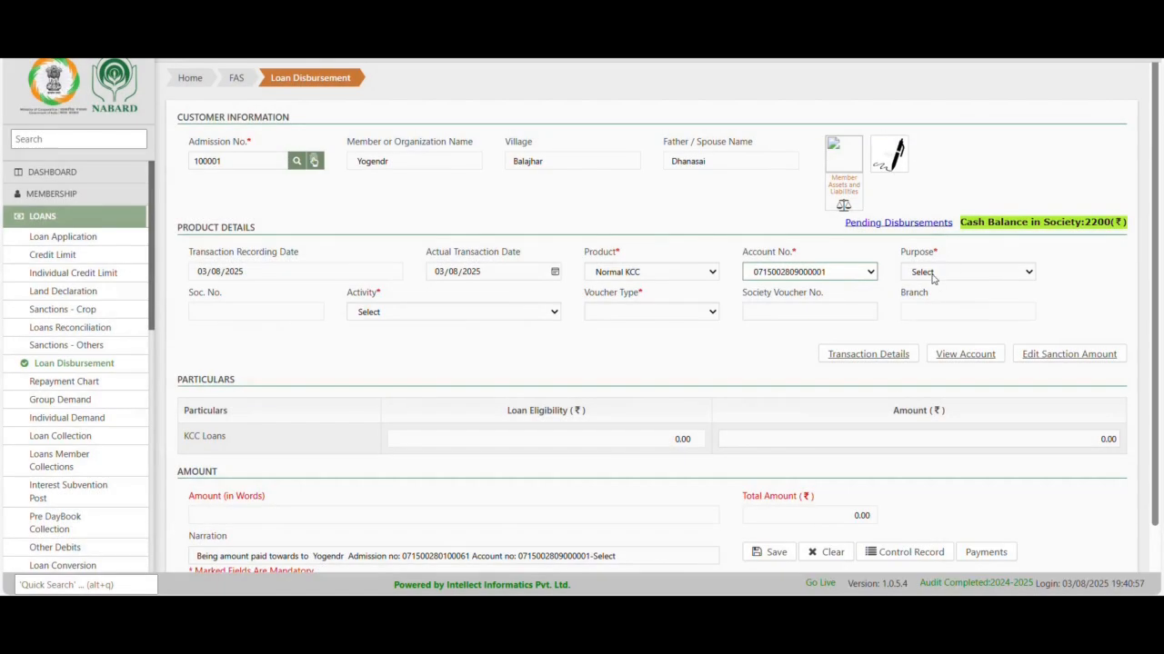
Choose purpose Paddy - Non Irrigation, activity Disbursement and voucher type Transfer, and generate a new transfer batch.
{"action": "left_click", "coordinate": [931, 271]}
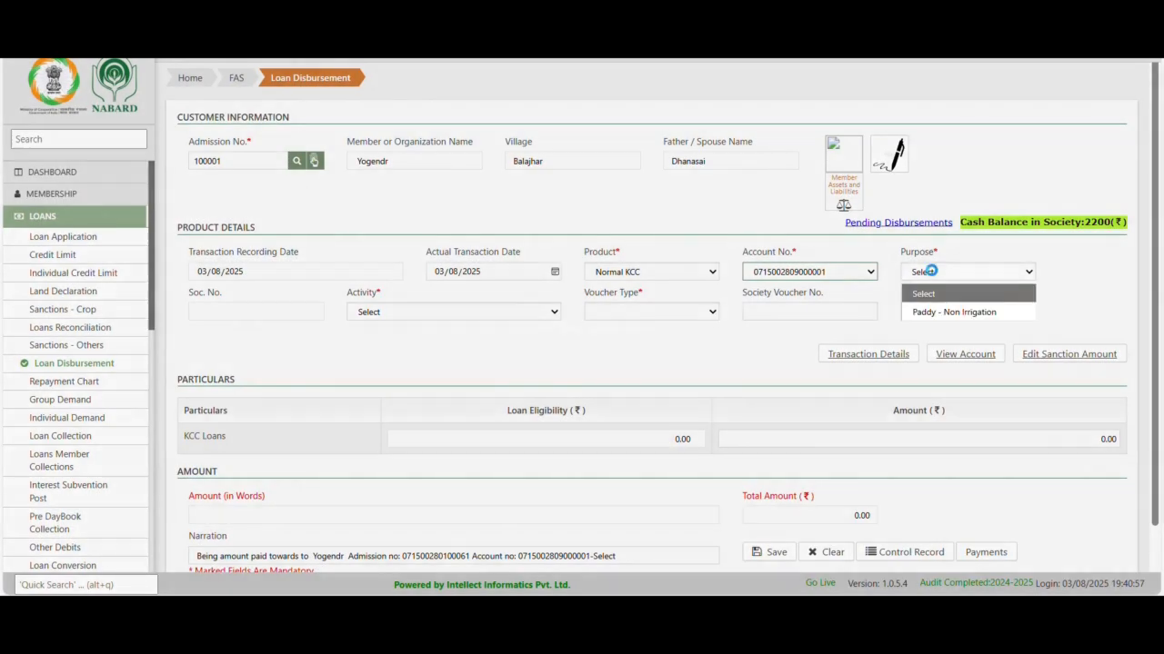
{"action": "left_click", "coordinate": [945, 312]}
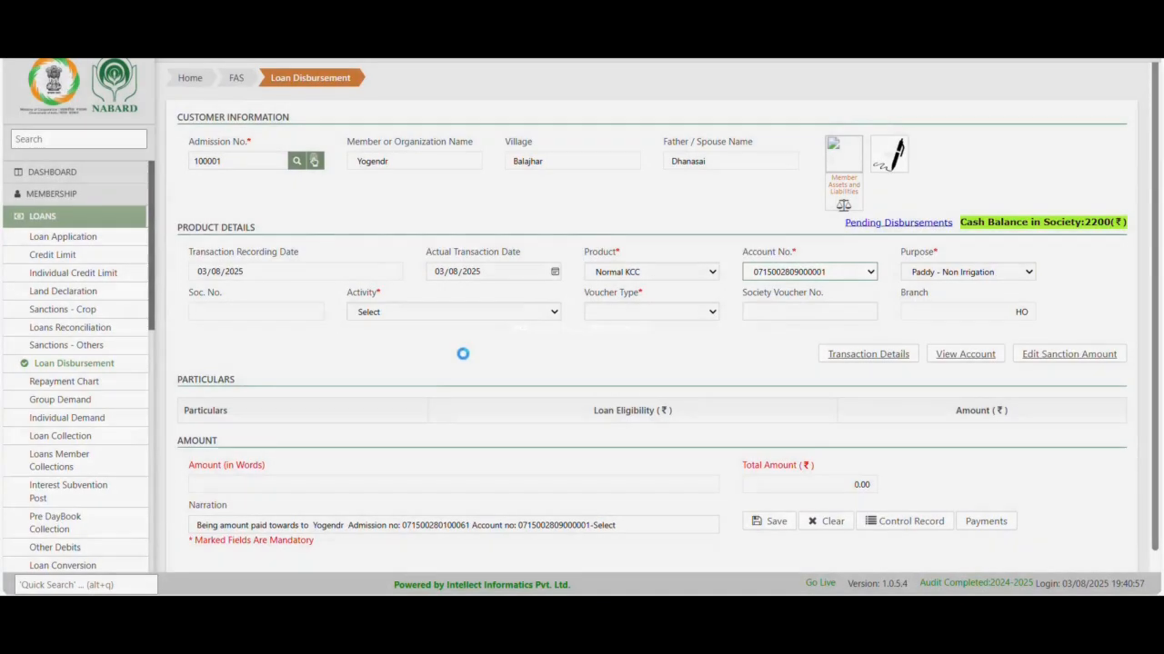
{"action": "left_click", "coordinate": [449, 312]}
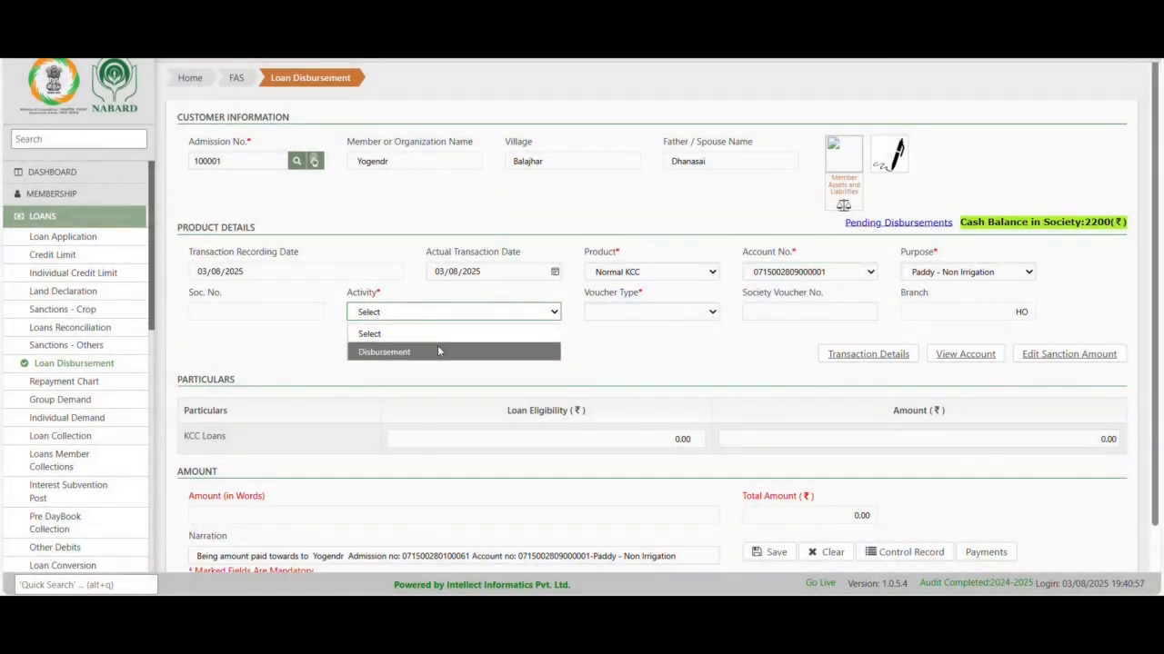
{"action": "left_click", "coordinate": [438, 350]}
{"action": "left_click", "coordinate": [625, 314]}
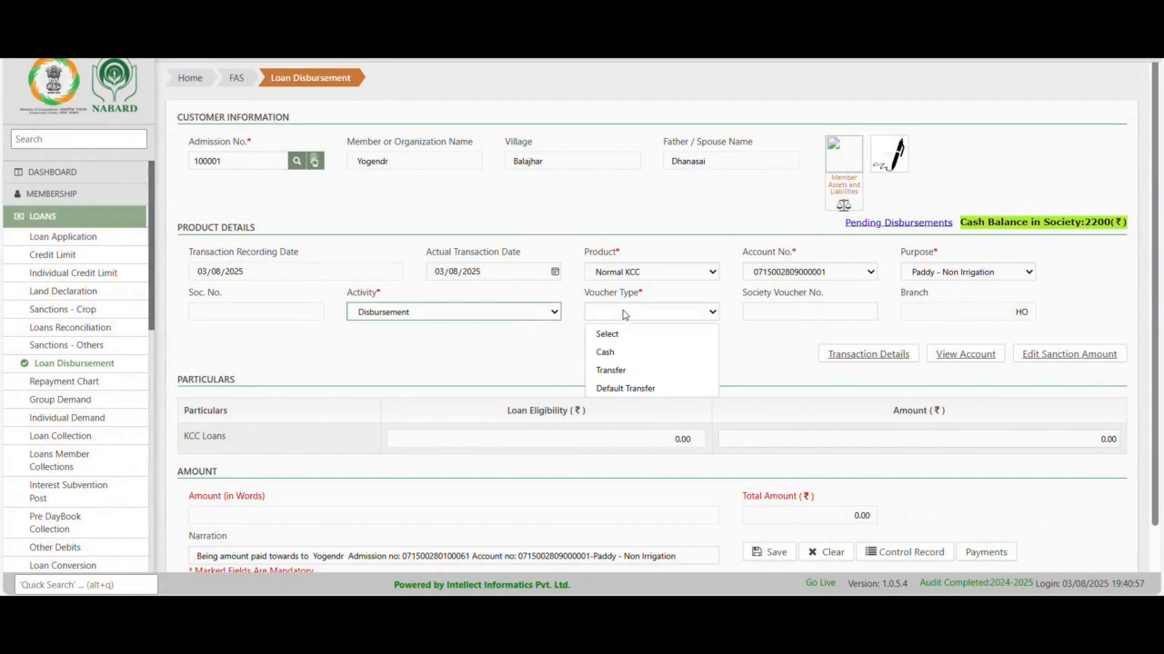
{"action": "left_click", "coordinate": [623, 369]}
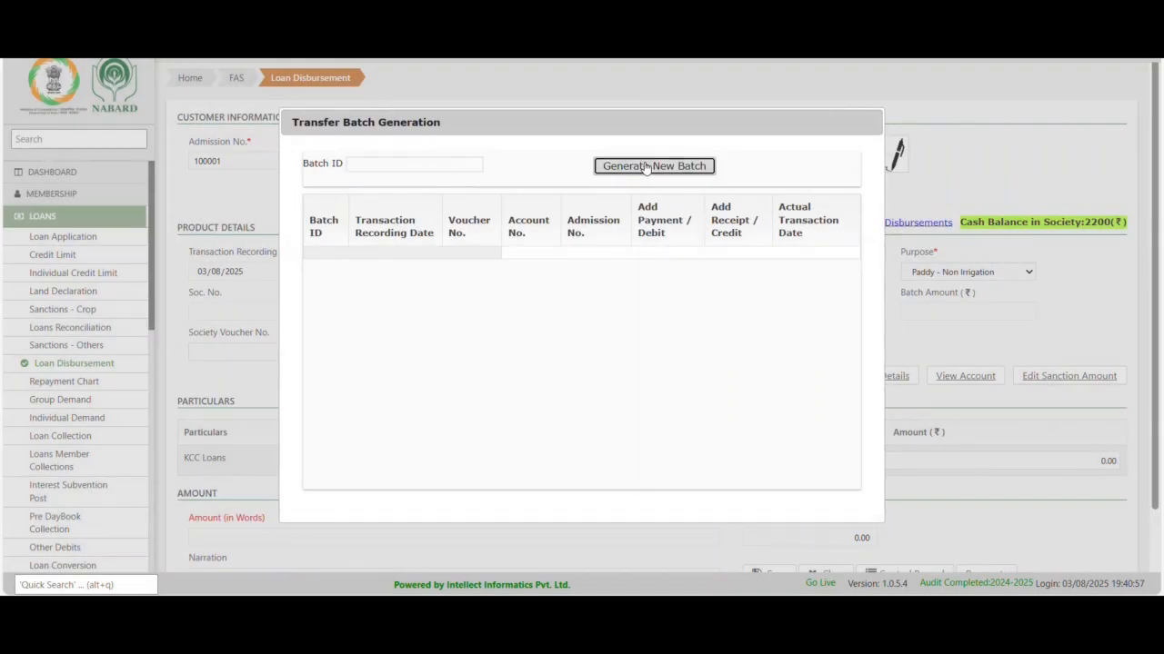
{"action": "left_click", "coordinate": [646, 167]}
Update the loan's bank sanctioned amount to 50000.
{"action": "left_click", "coordinate": [1054, 371]}
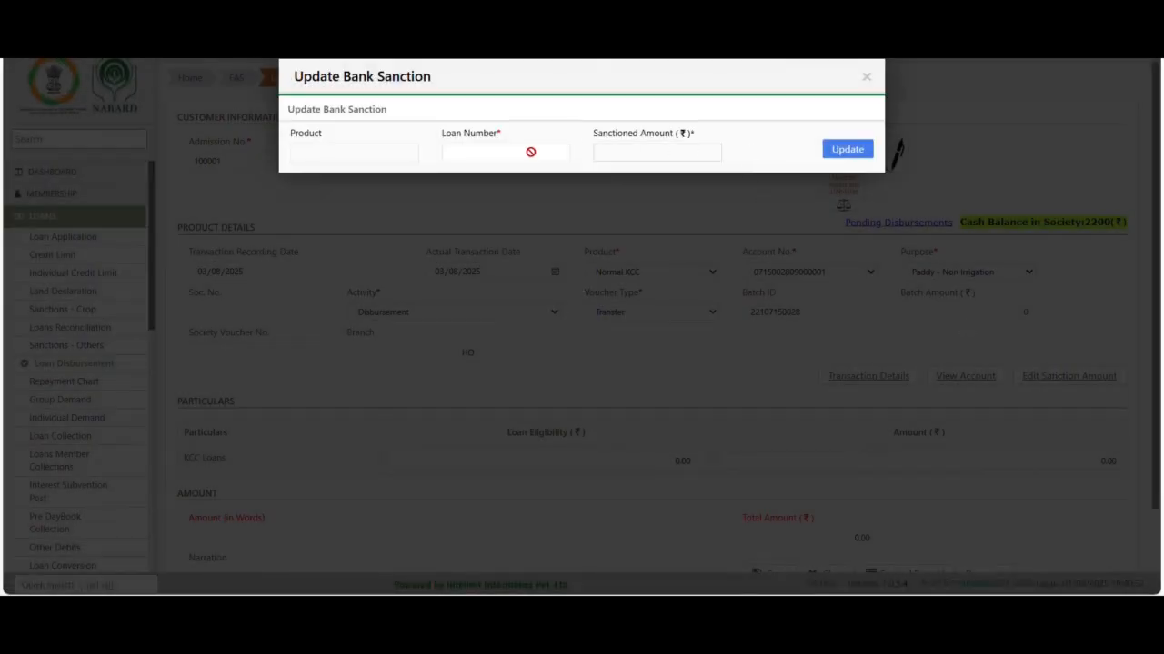
{"action": "left_click", "coordinate": [645, 149]}
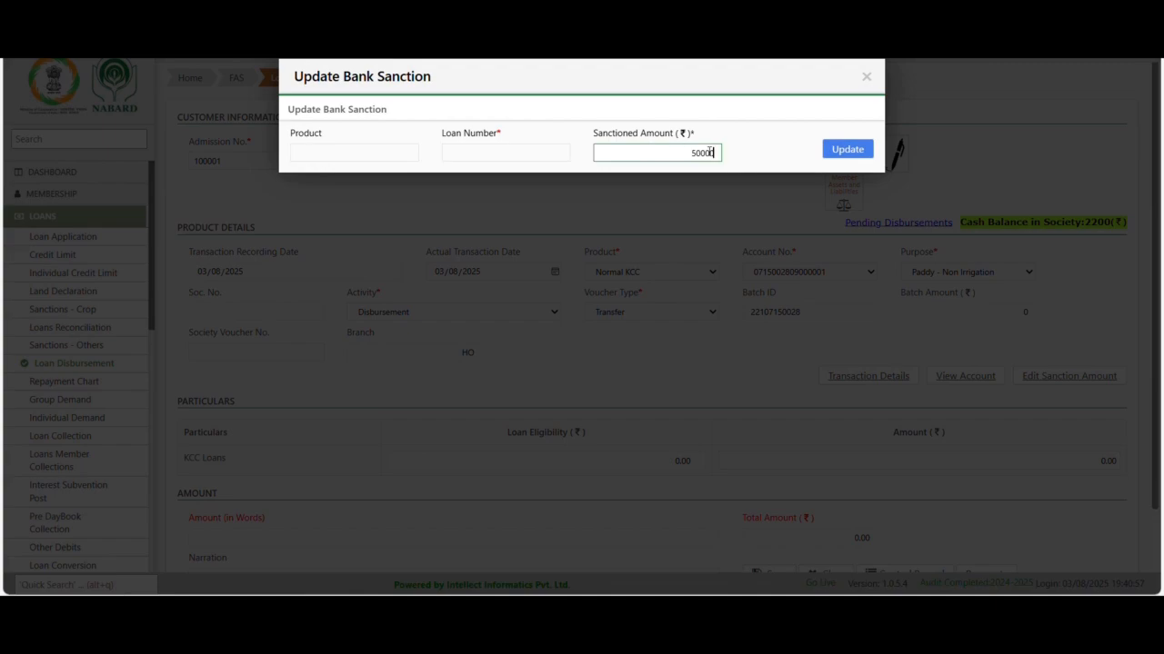
{"action": "left_click", "coordinate": [750, 159]}
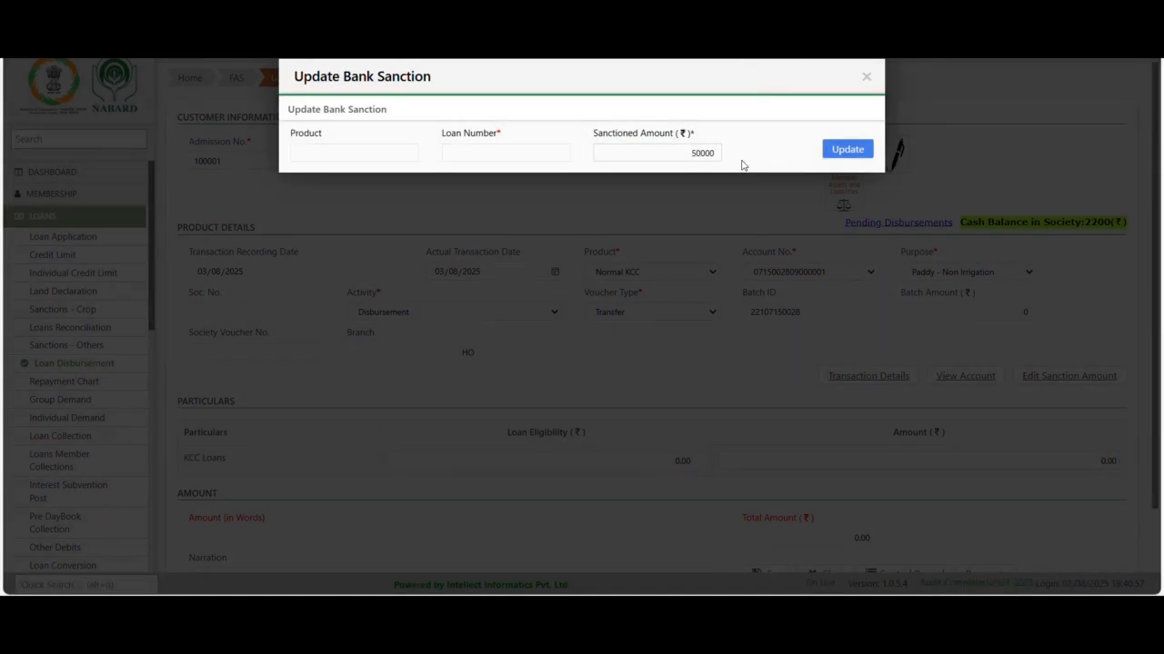
{"action": "left_click", "coordinate": [843, 149]}
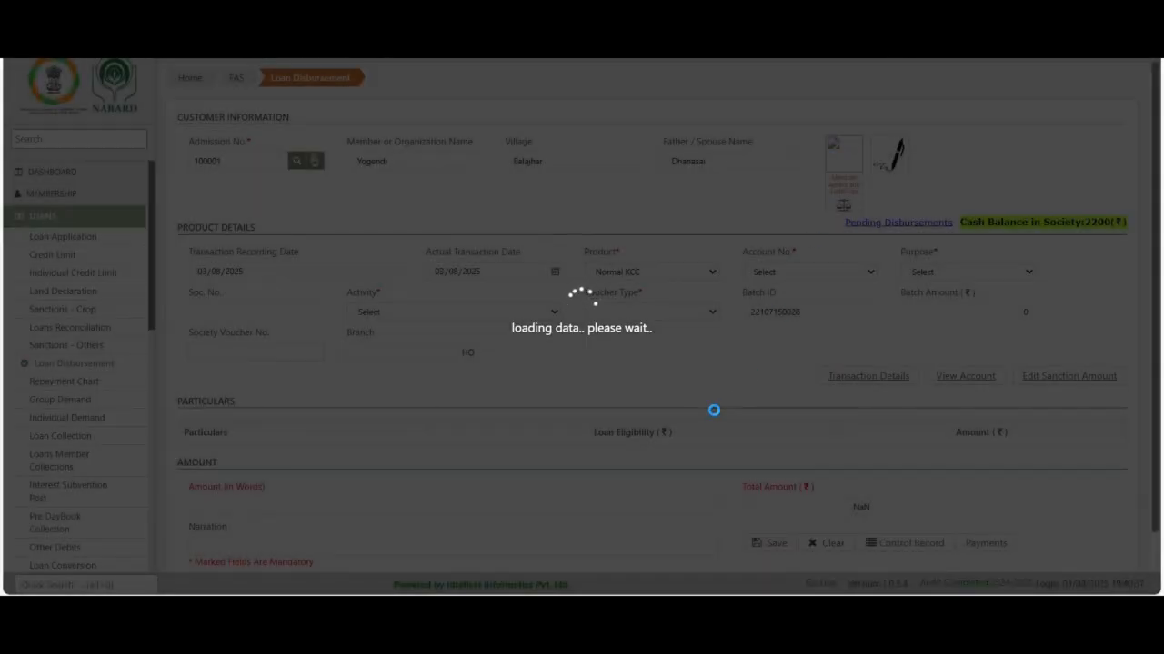